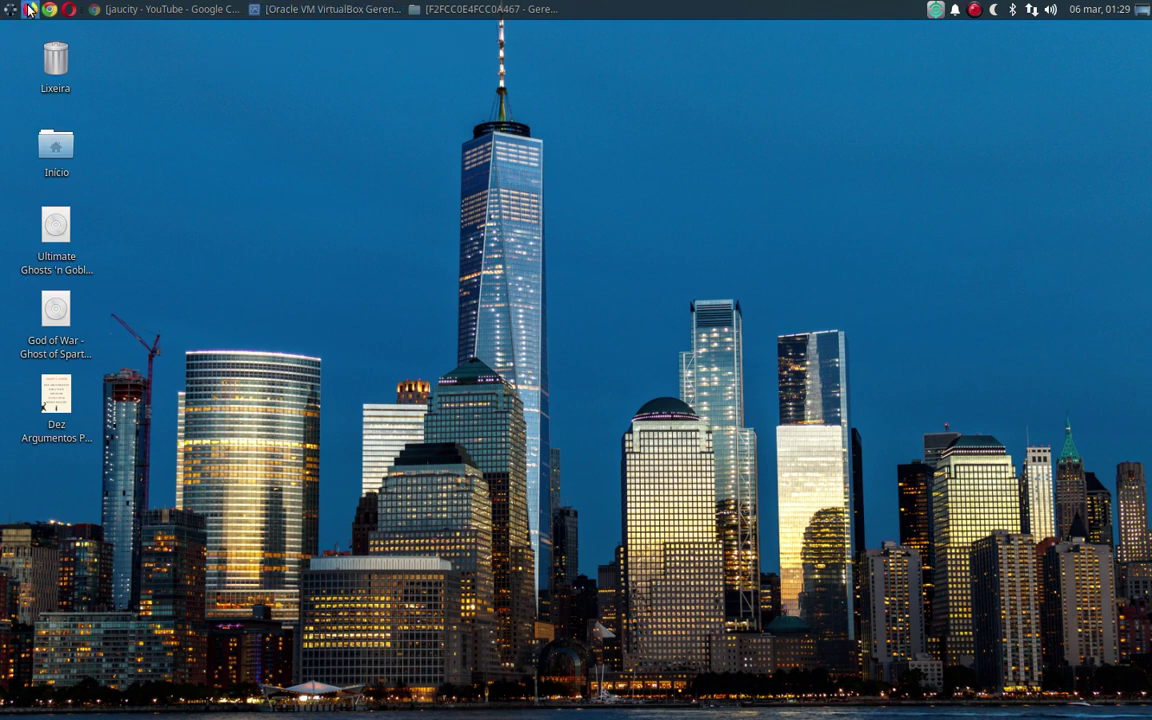
Start the linux dvuan virtual machine from the VirtualBox manager and move its window clear of the manager
left_click(278, 8)
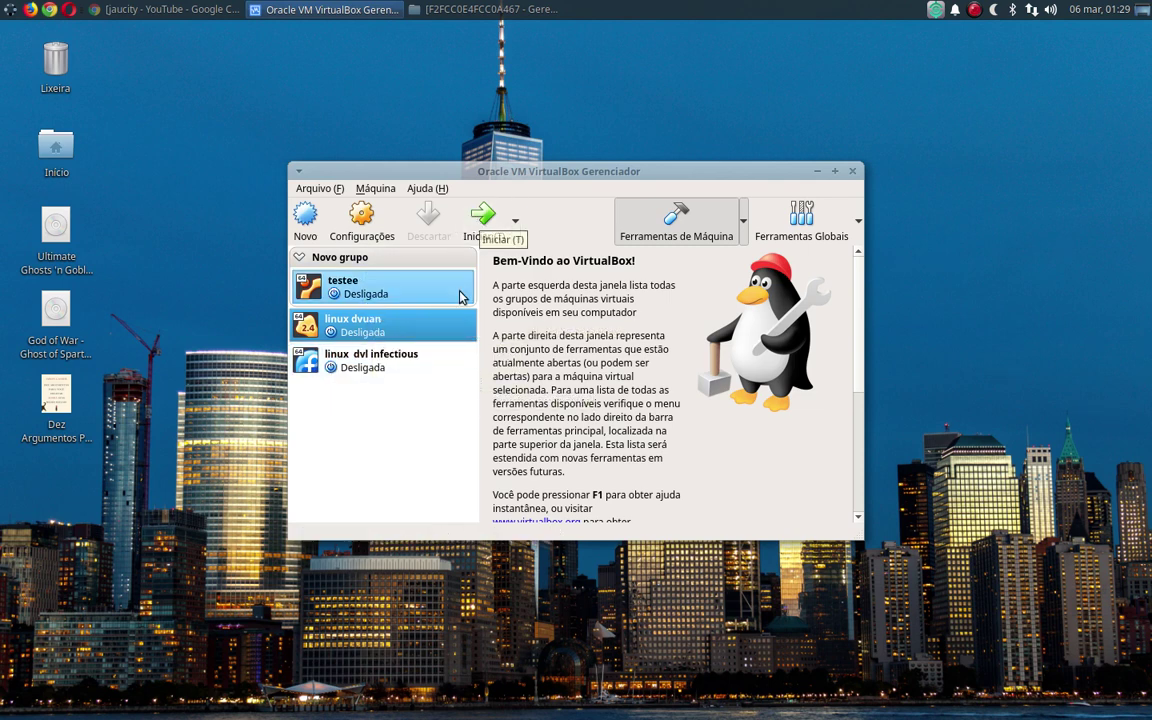
left_click(470, 230)
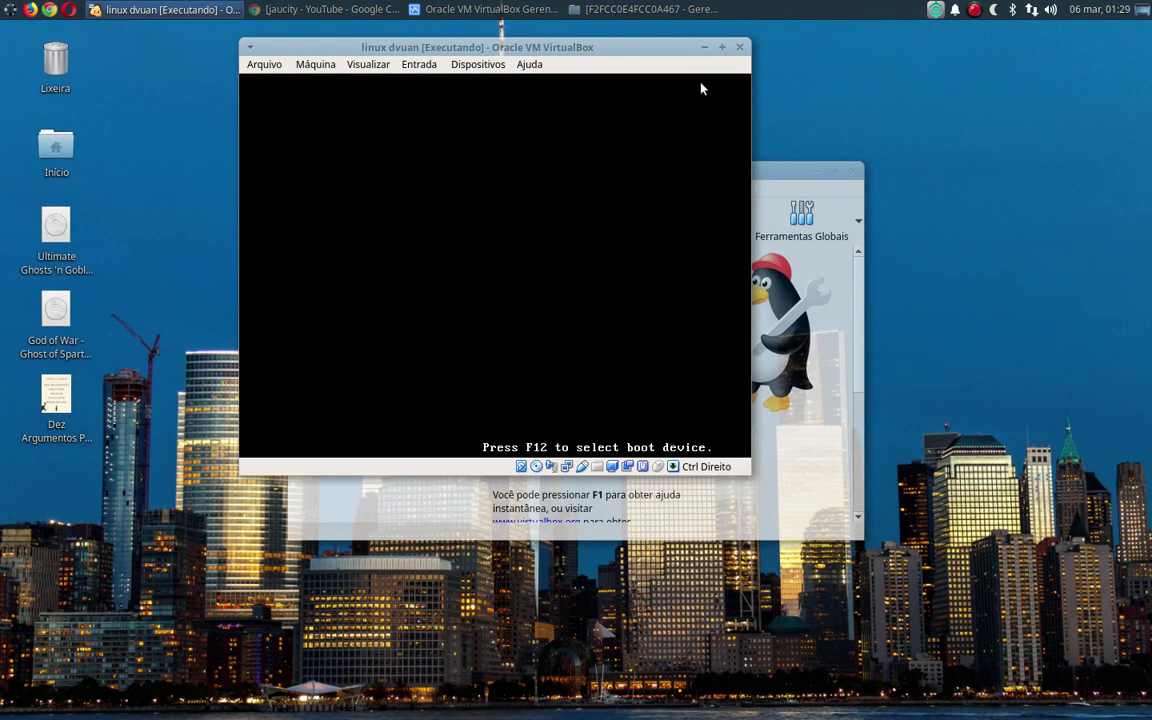
left_click_drag(640, 47, 508, 229)
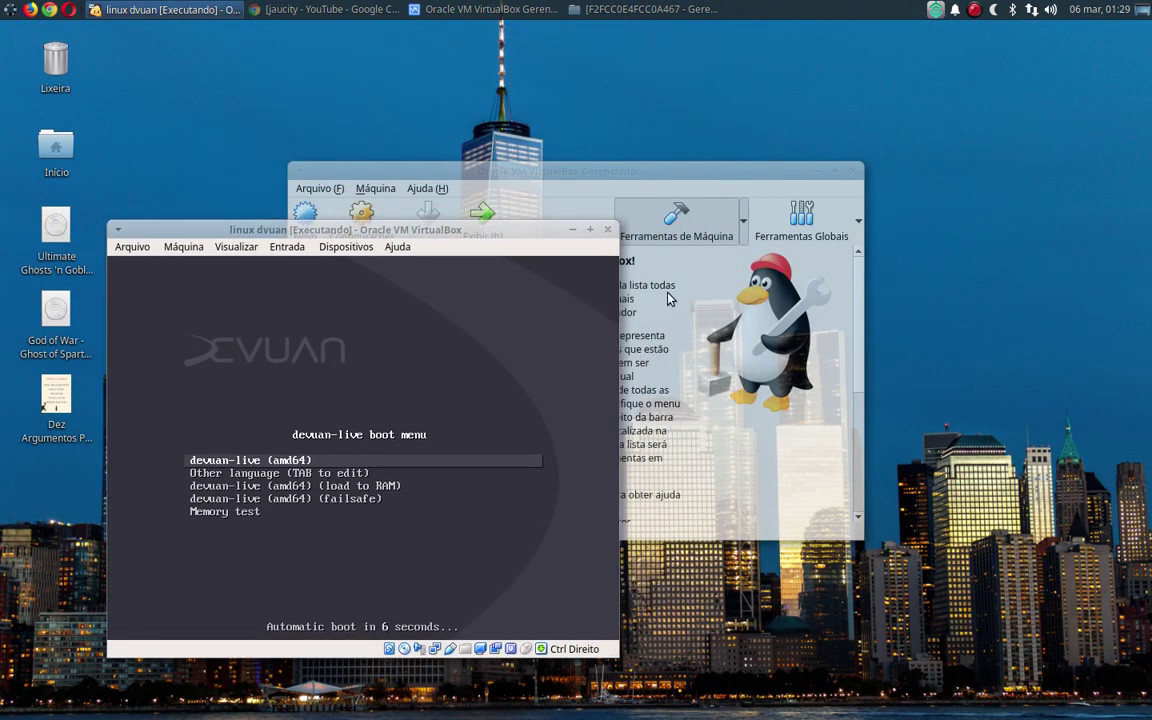
Look through the boot menu entries and boot the standard devuan-live (amd64) entry
key("Down")
key("Down")
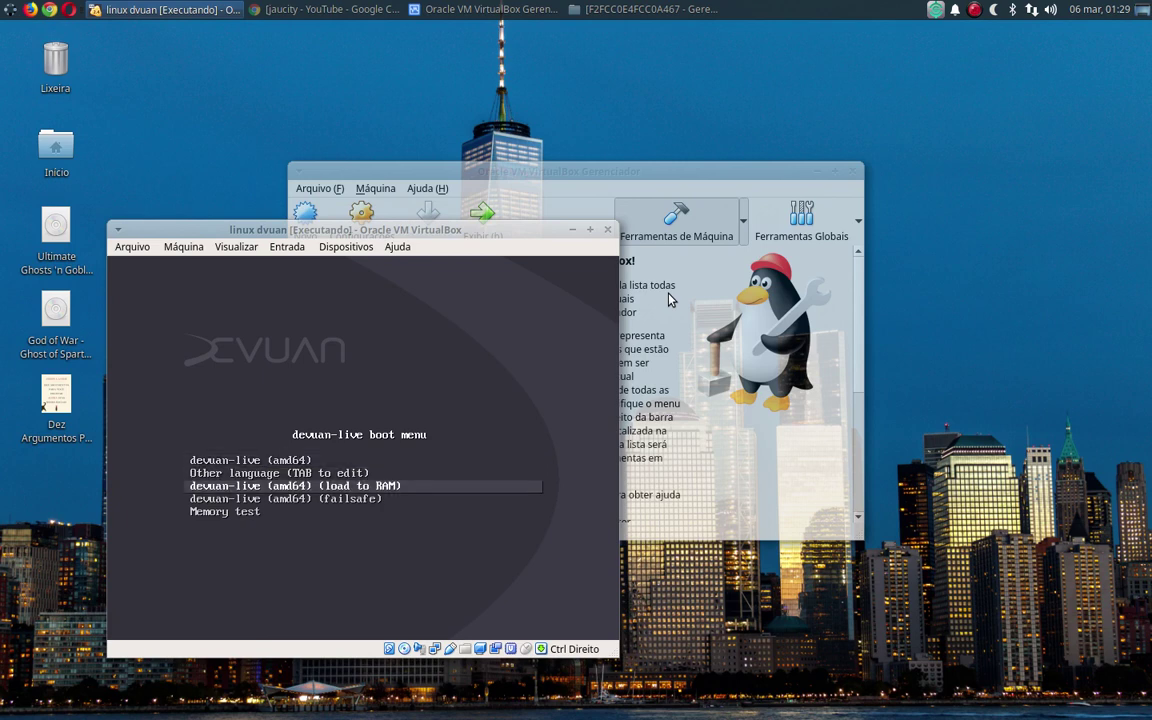
key("Down")
key("Up")
key("Up")
key("Up")
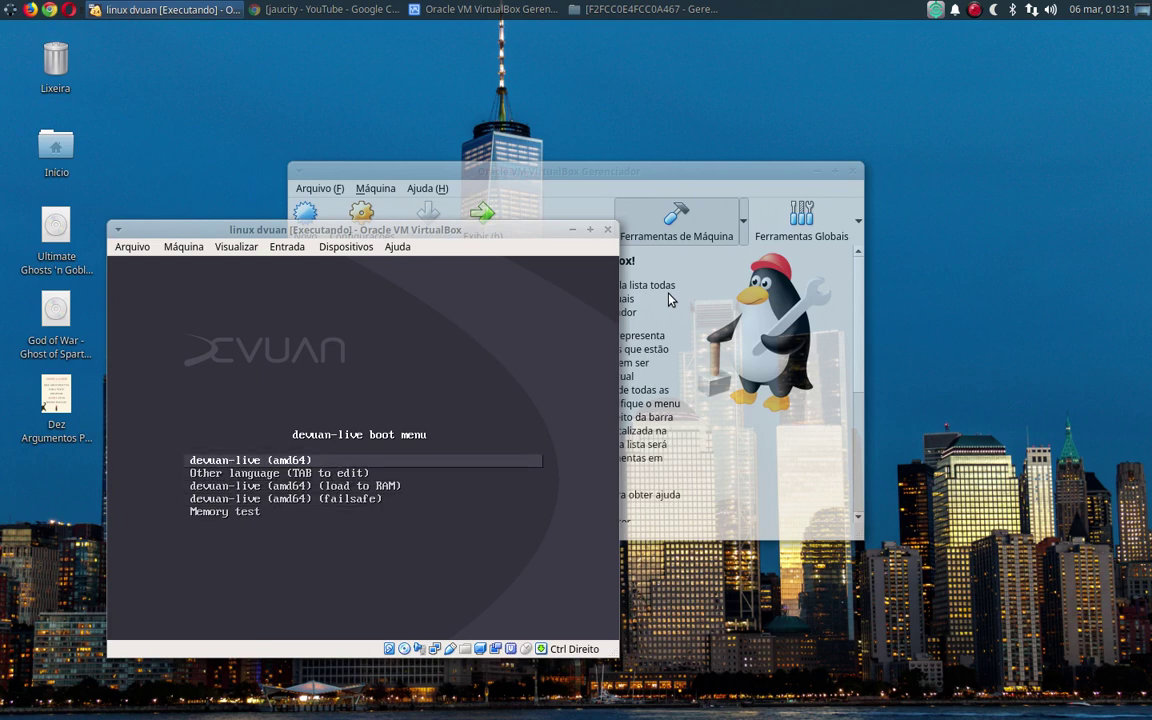
key("Return")
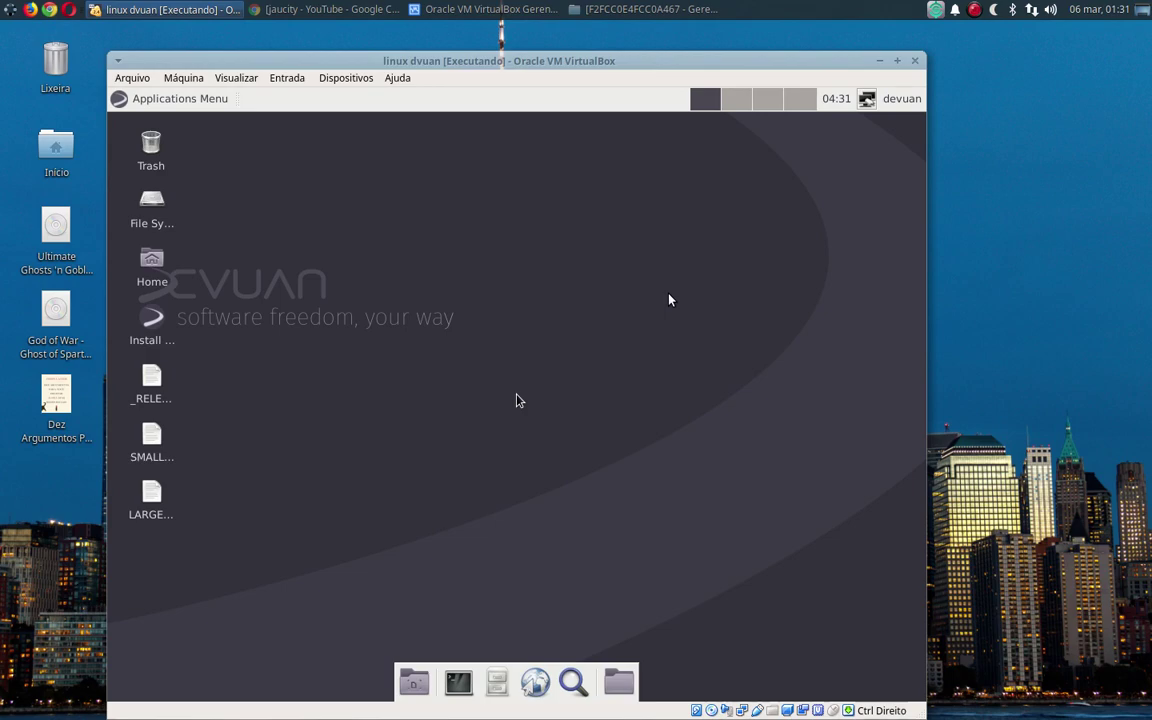
Switch to Chrome, open the Miyo Linux 2018 video in a new tab and close the channel's tab
key("alt+Tab")
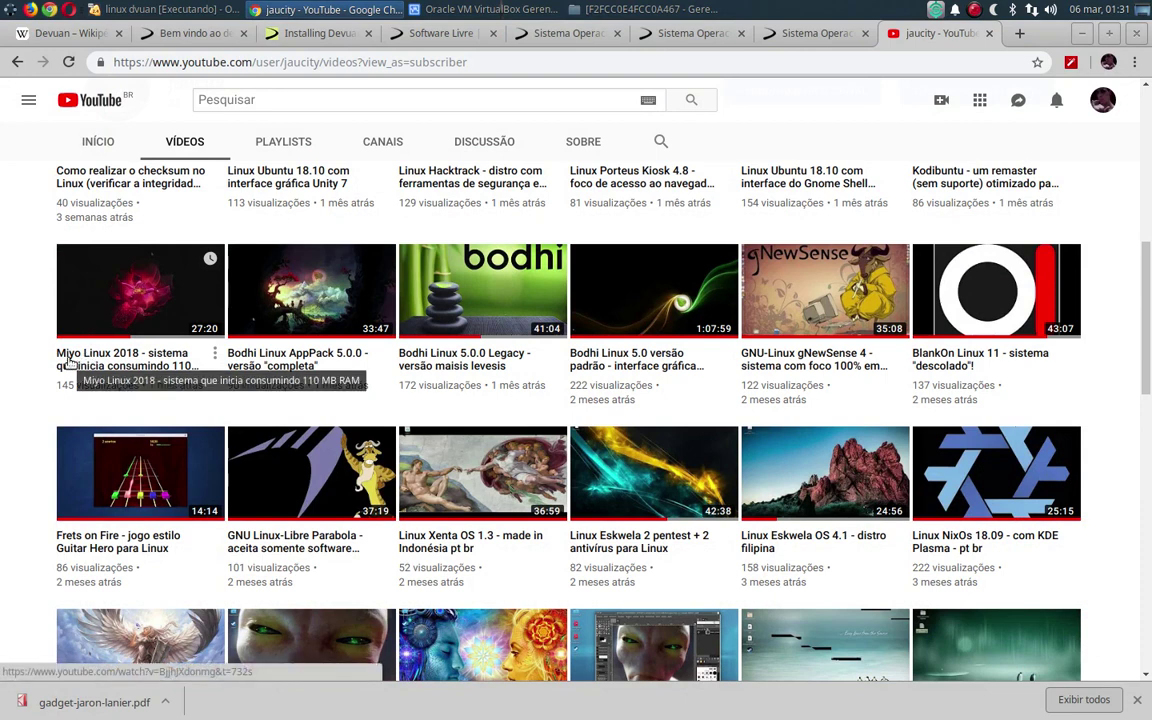
right_click(152, 289)
left_click(179, 298)
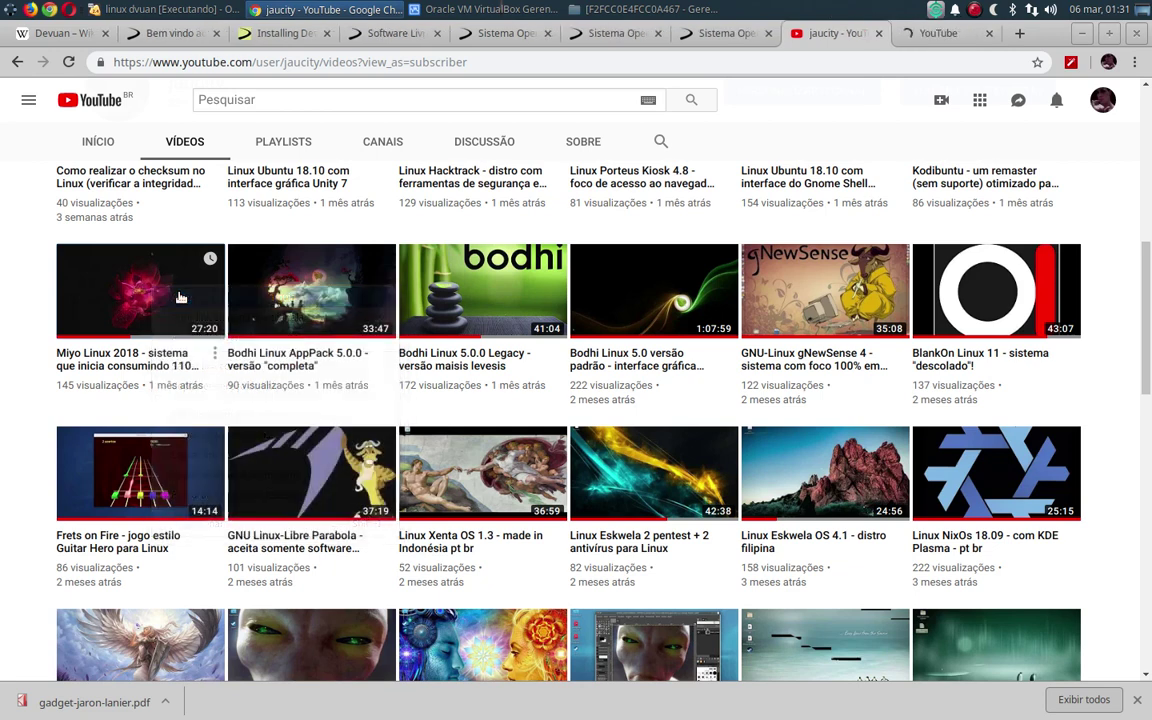
left_click(878, 33)
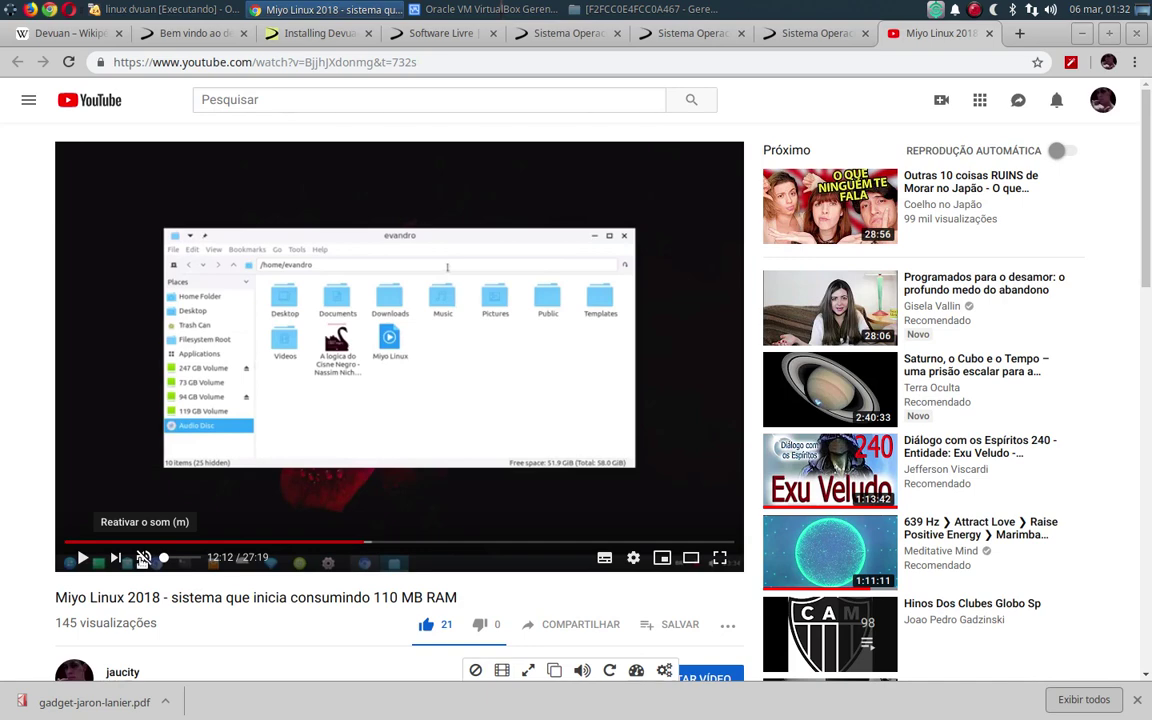
Review the title and description of the Miyo Linux 2018 video, and close its tab
scroll(226, 617, "down", 2)
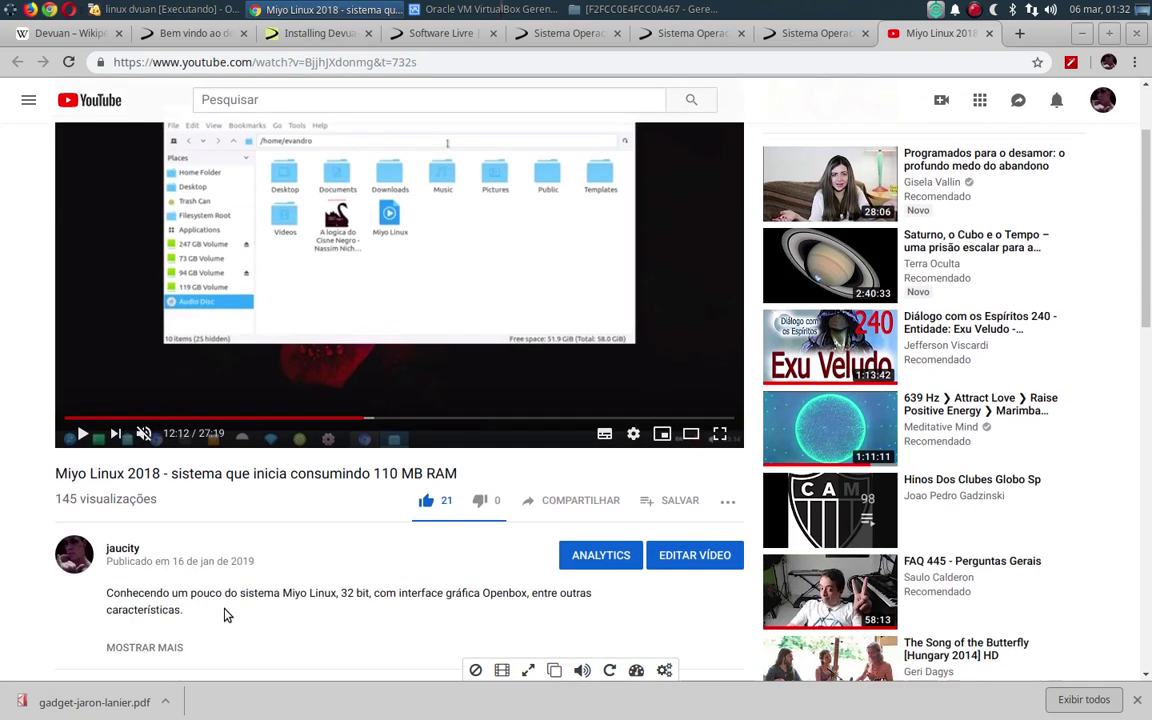
scroll(202, 585, "up", 1)
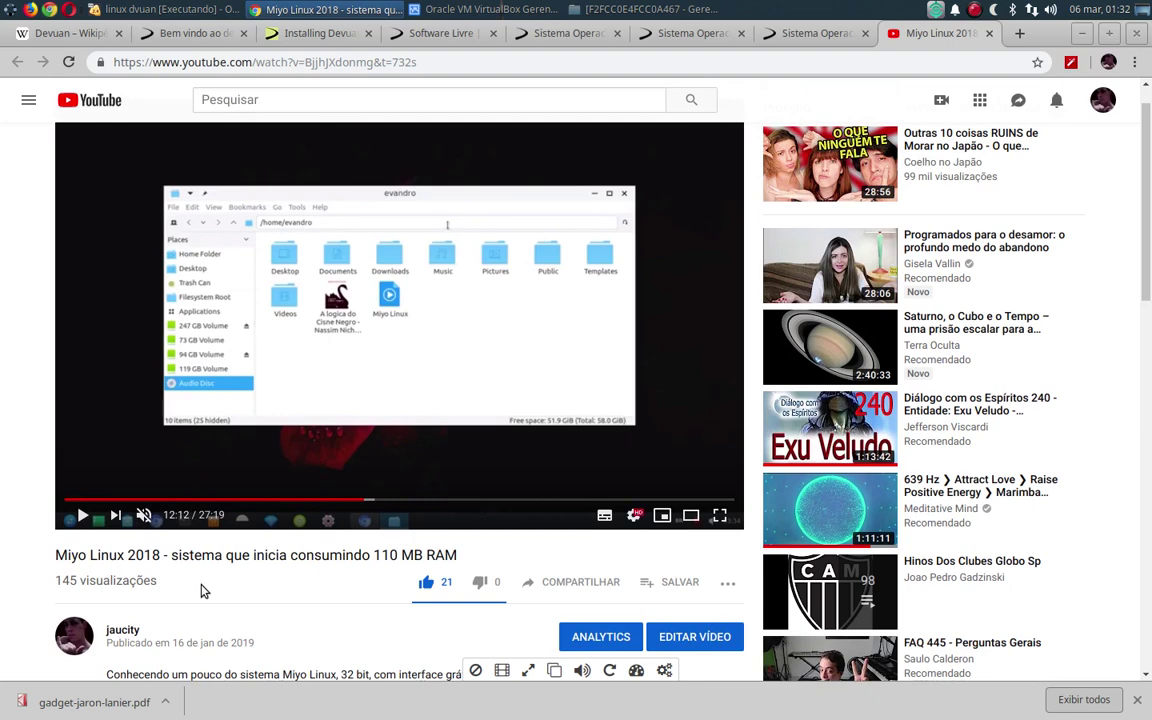
scroll(202, 591, "down", 1)
scroll(202, 587, "up", 1)
scroll(197, 603, "down", 1)
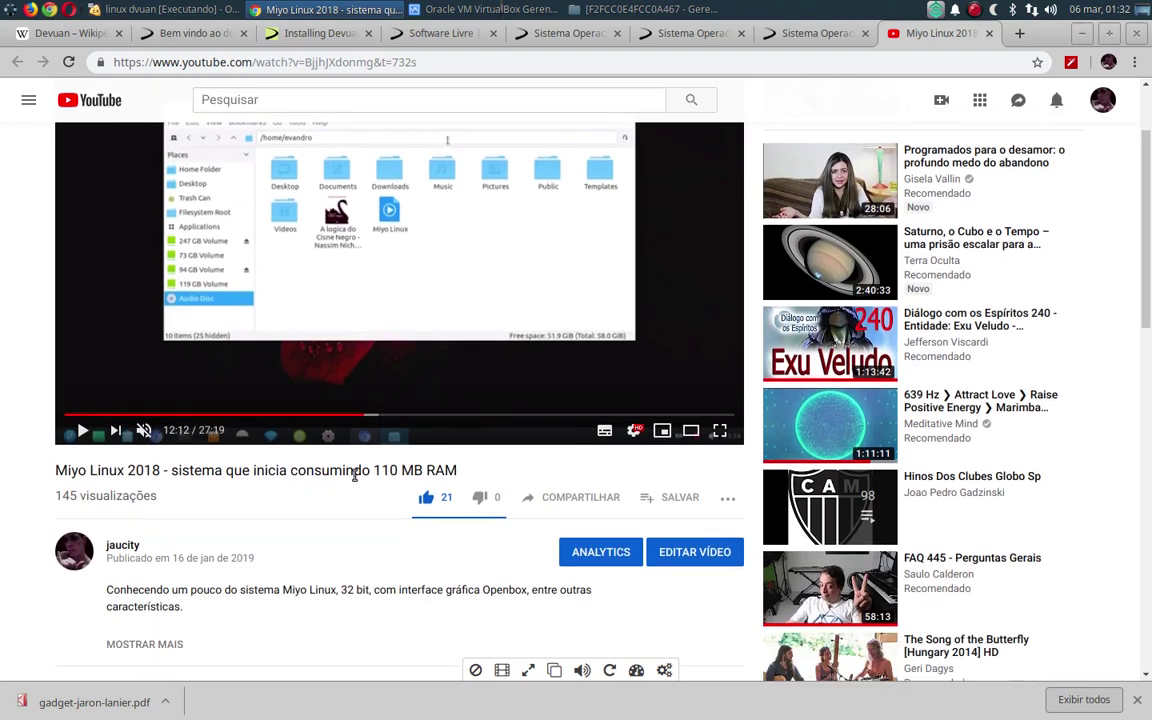
scroll(250, 600, "down", 2)
scroll(244, 622, "up", 3)
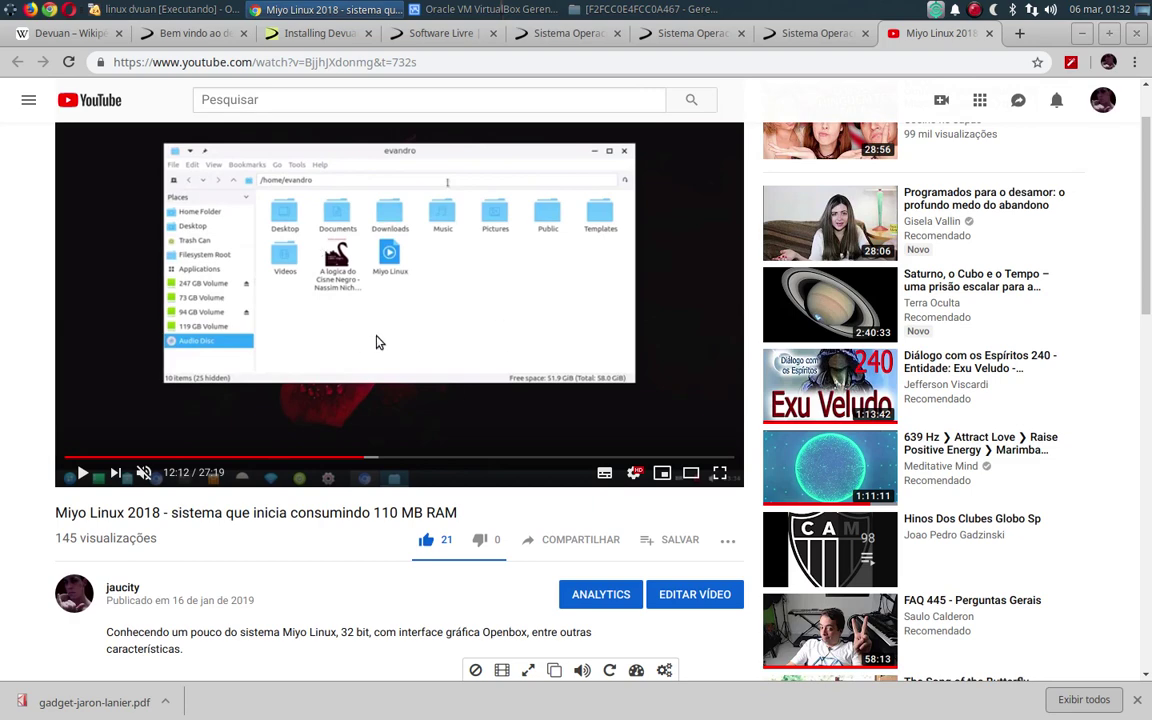
left_click(989, 35)
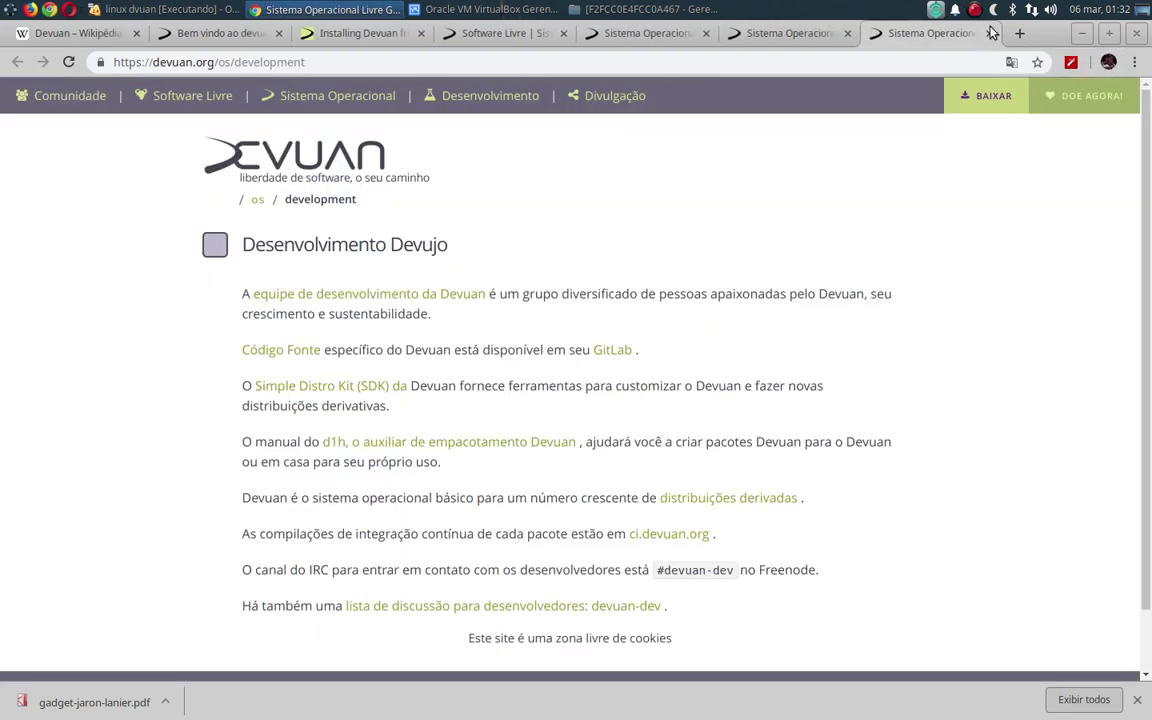
Return to the linux dvuan virtual machine, reposition its window and enlarge it to nearly fill the screen
left_click(1085, 35)
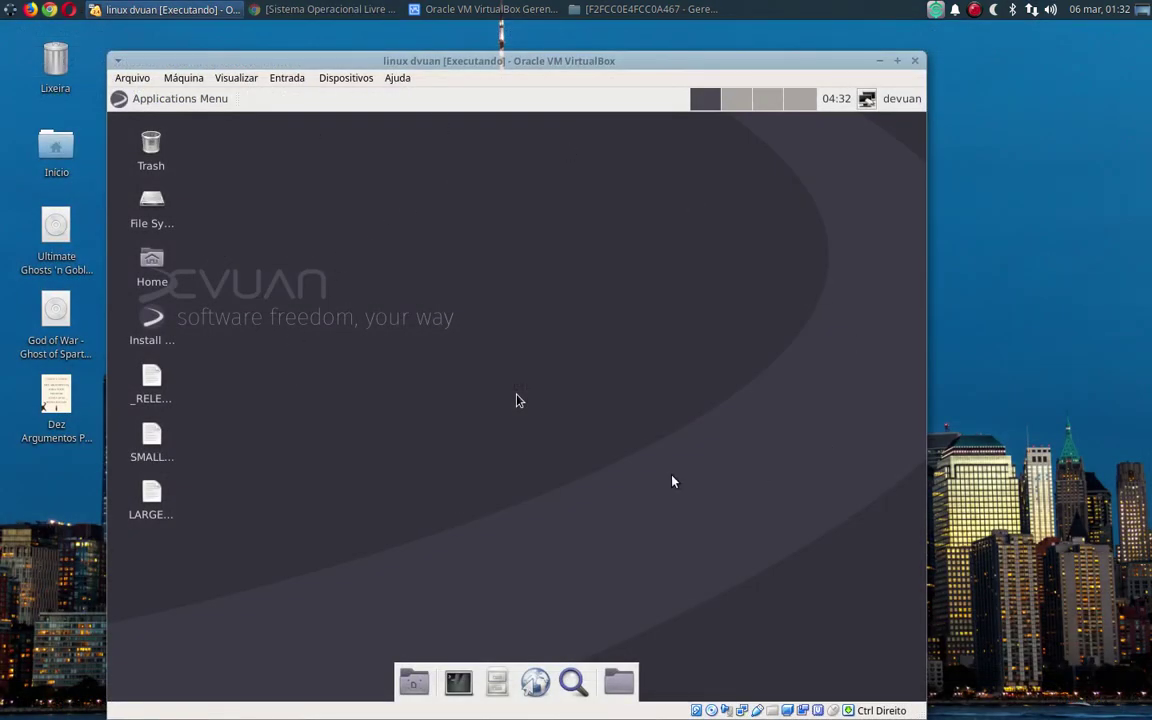
left_click_drag(815, 60, 761, 46)
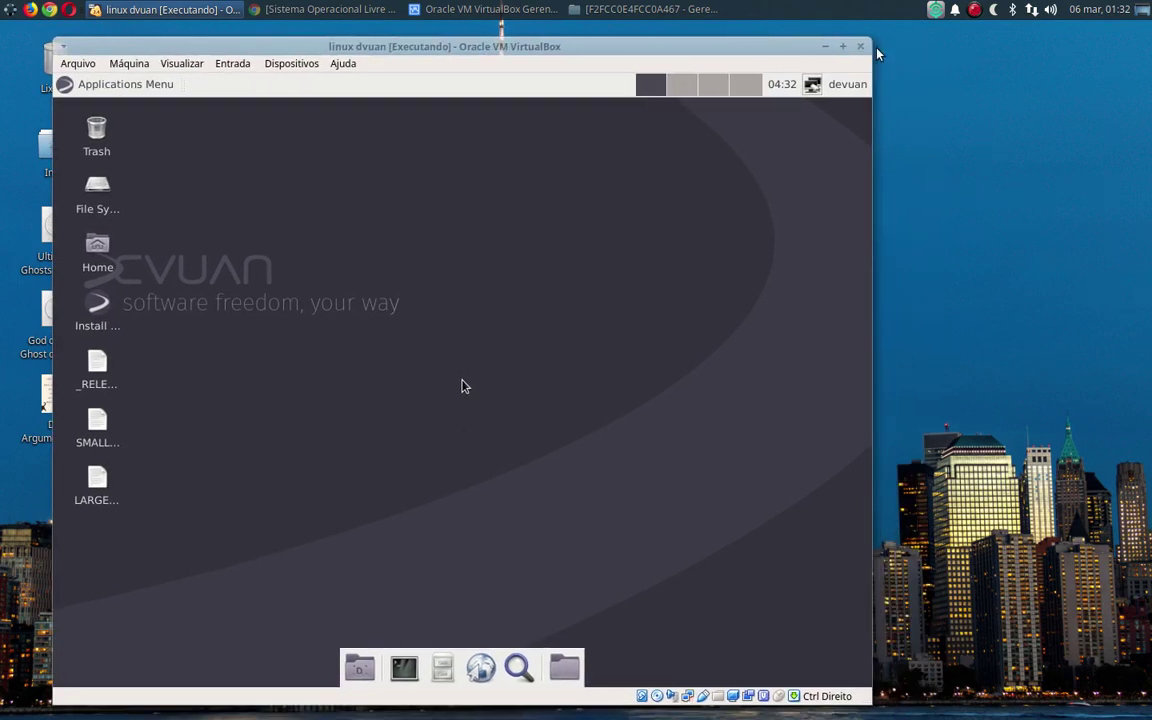
left_click_drag(863, 45, 1108, 28)
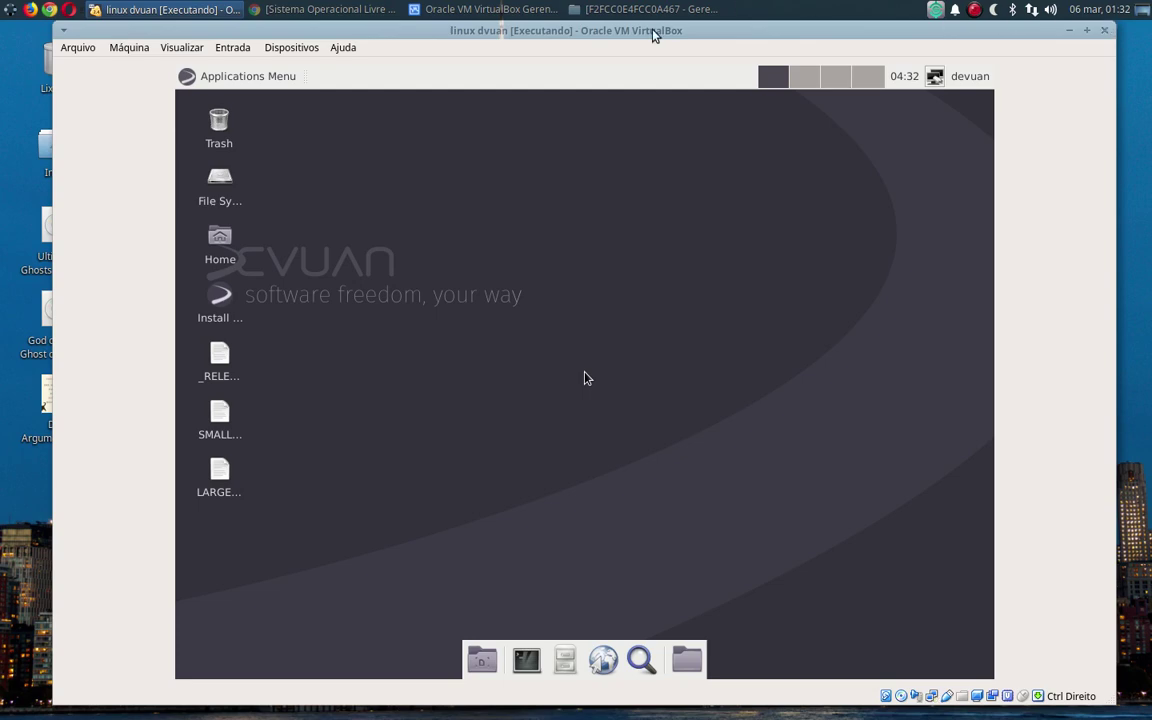
left_click(218, 299)
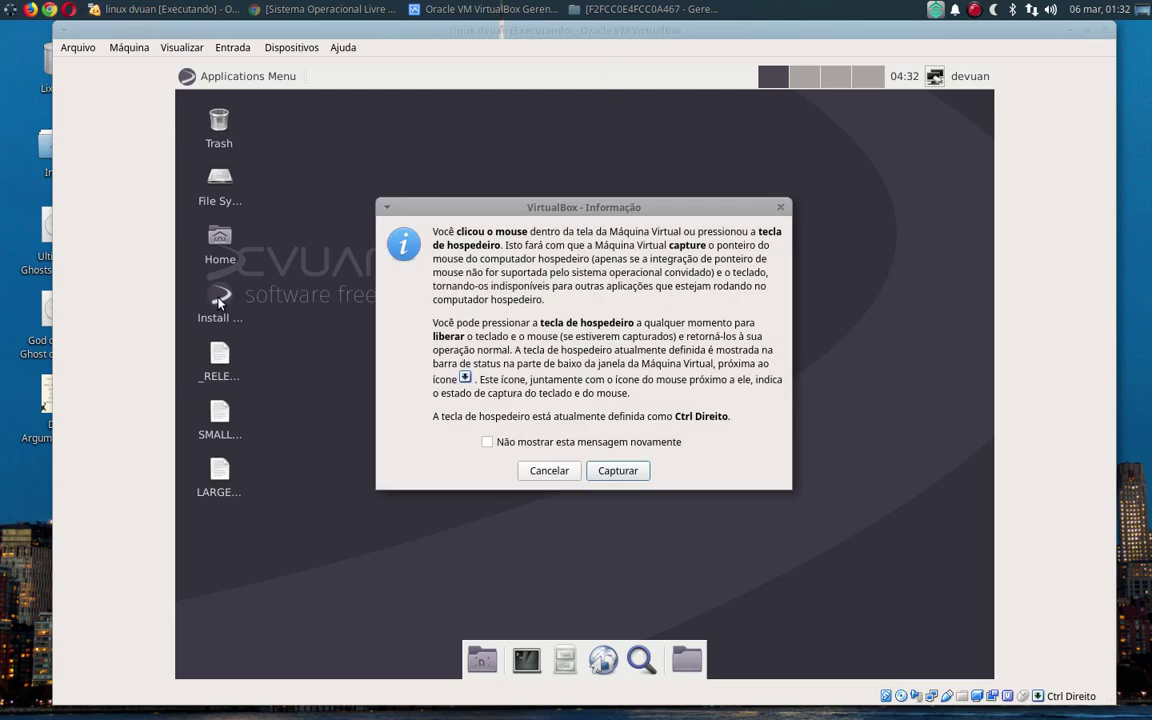
left_click(548, 543)
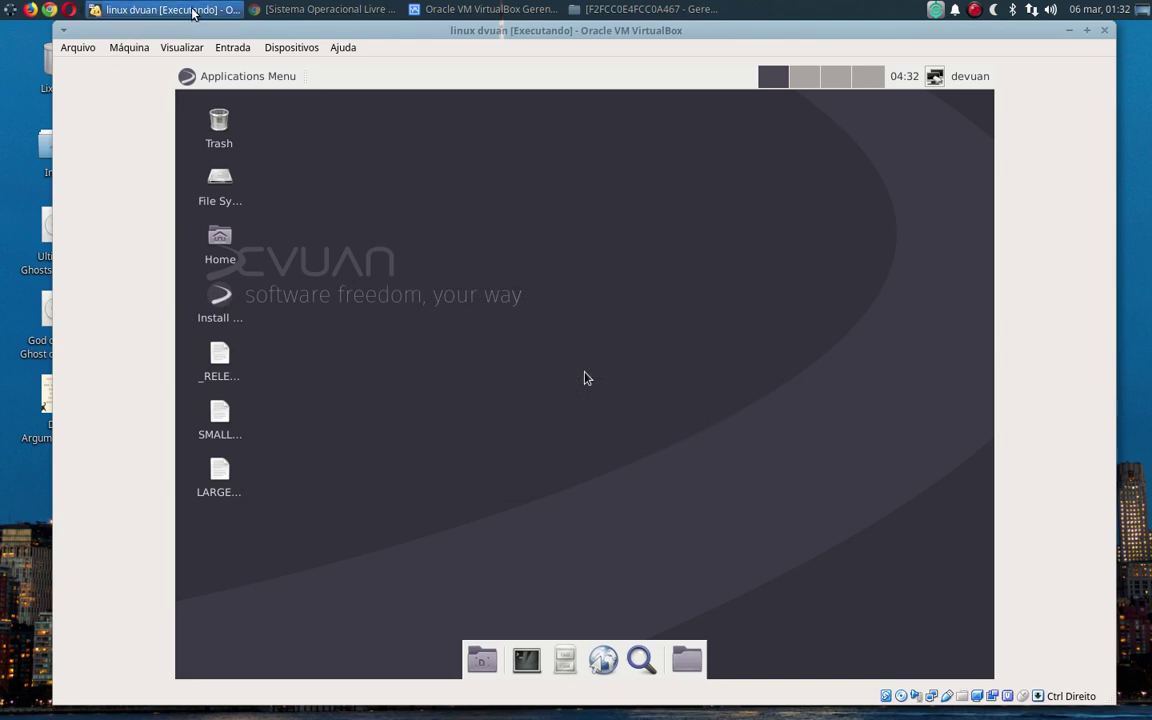
Switch to Chrome and read the Wikipedia article on Devuan, covering its introduction, references and table of Linux distributions
left_click(295, 11)
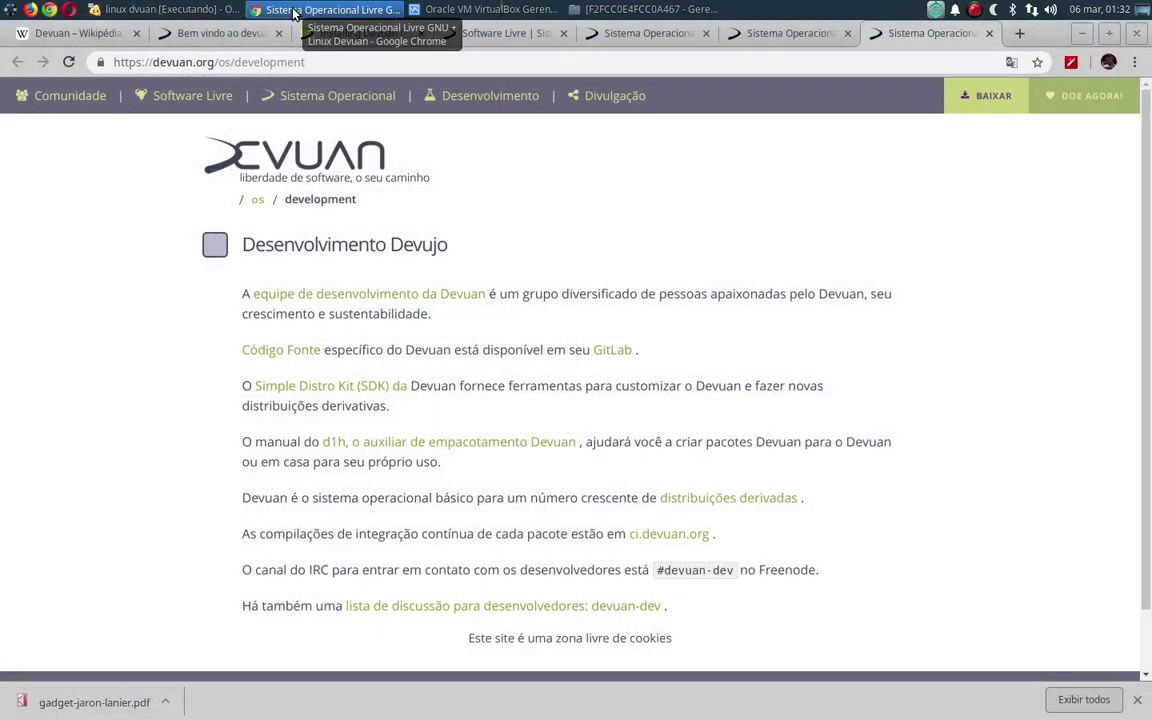
left_click(68, 33)
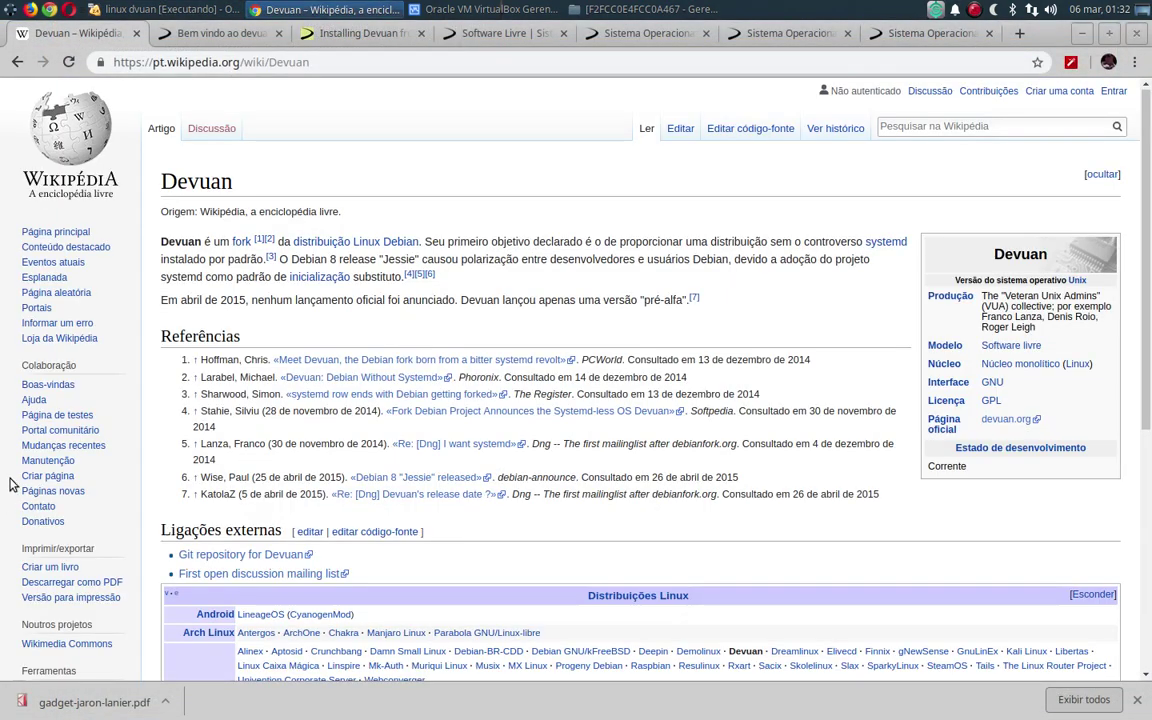
left_click_drag(452, 242, 667, 298)
left_click(465, 314)
scroll(465, 327, "down", 5)
scroll(432, 420, "up", 3)
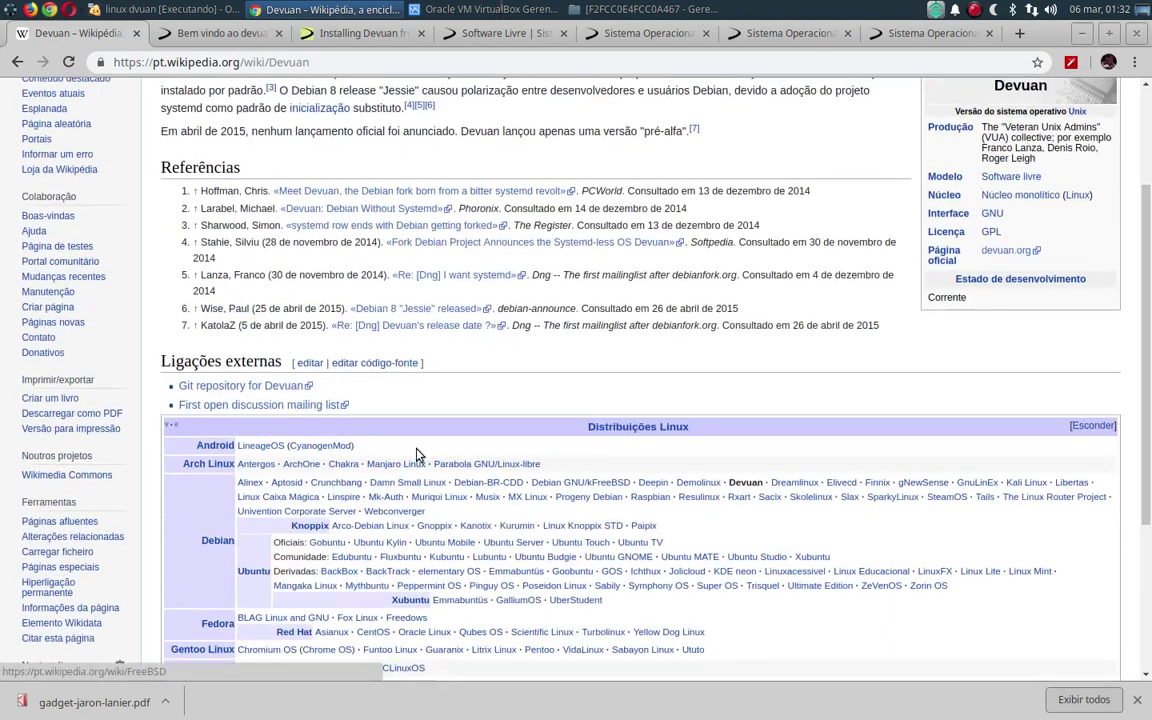
scroll(418, 455, "up", 3)
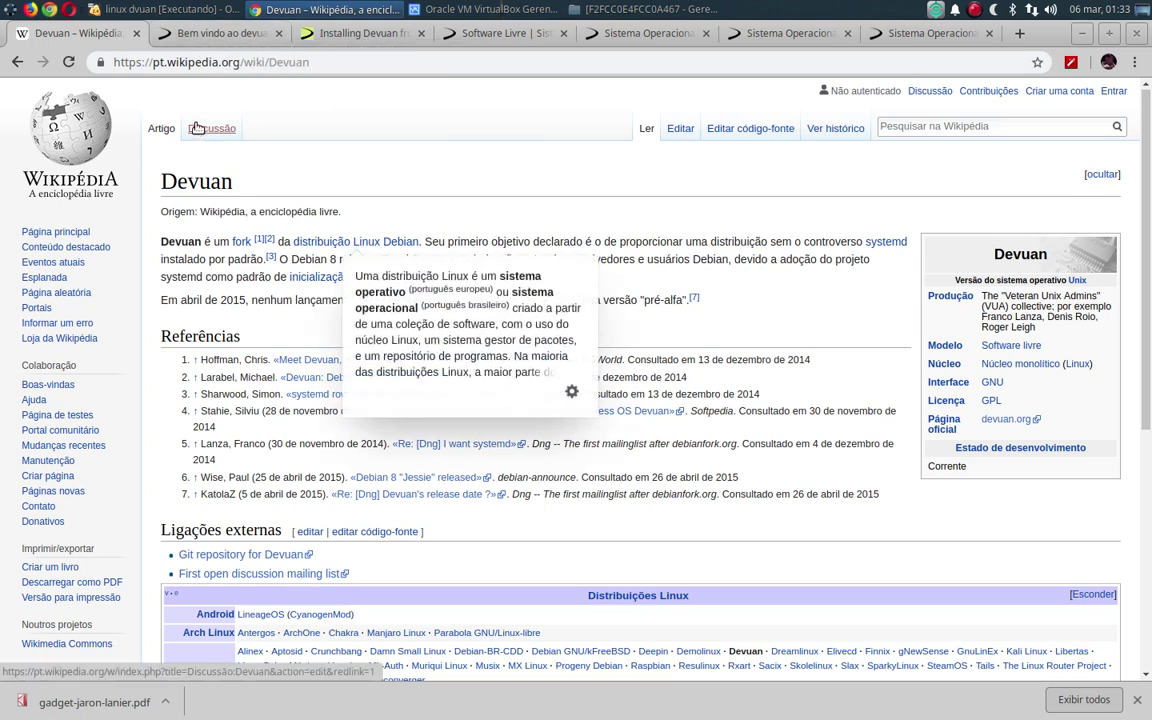
left_click_drag(446, 242, 525, 259)
Read the devuan.org home page, covering the release table, the download options and the ISO guide
left_click(233, 38)
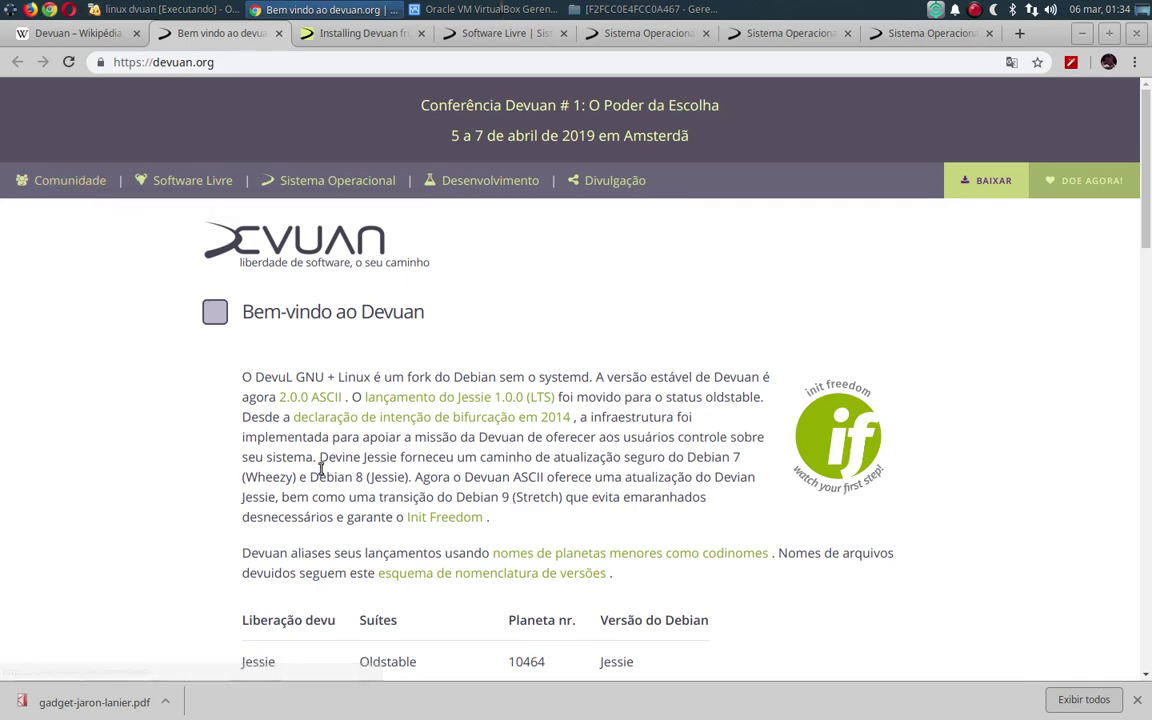
scroll(180, 488, "down", 2)
scroll(203, 573, "down", 2)
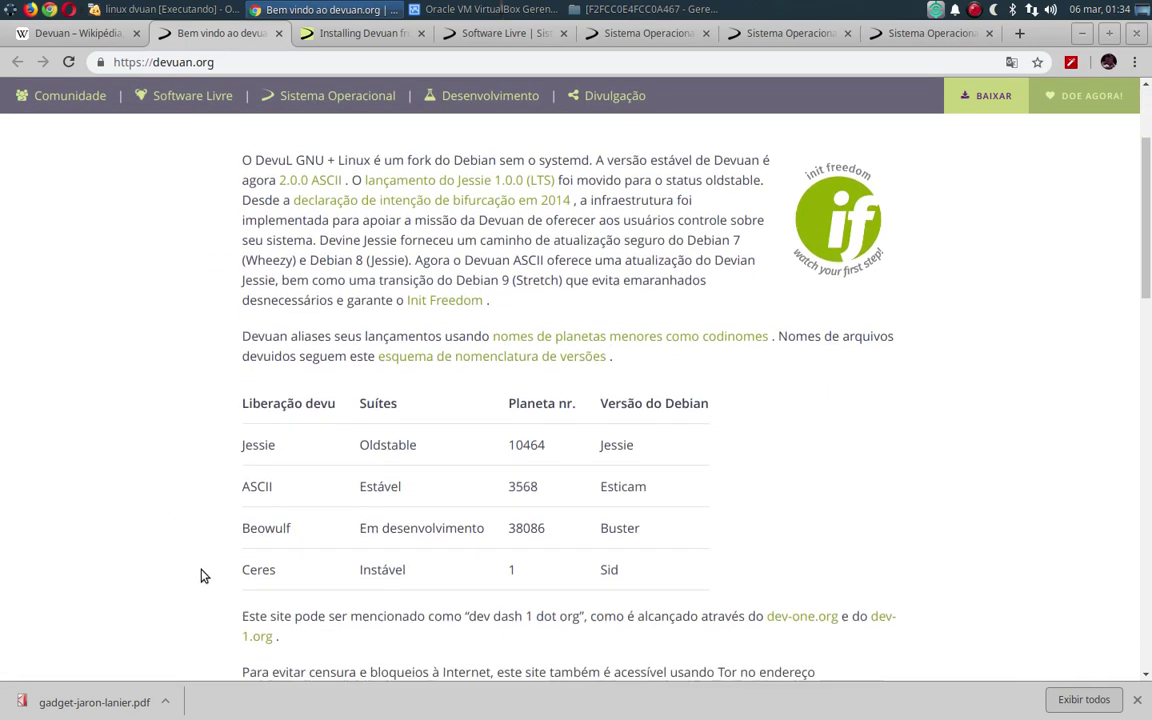
scroll(214, 424, "down", 4)
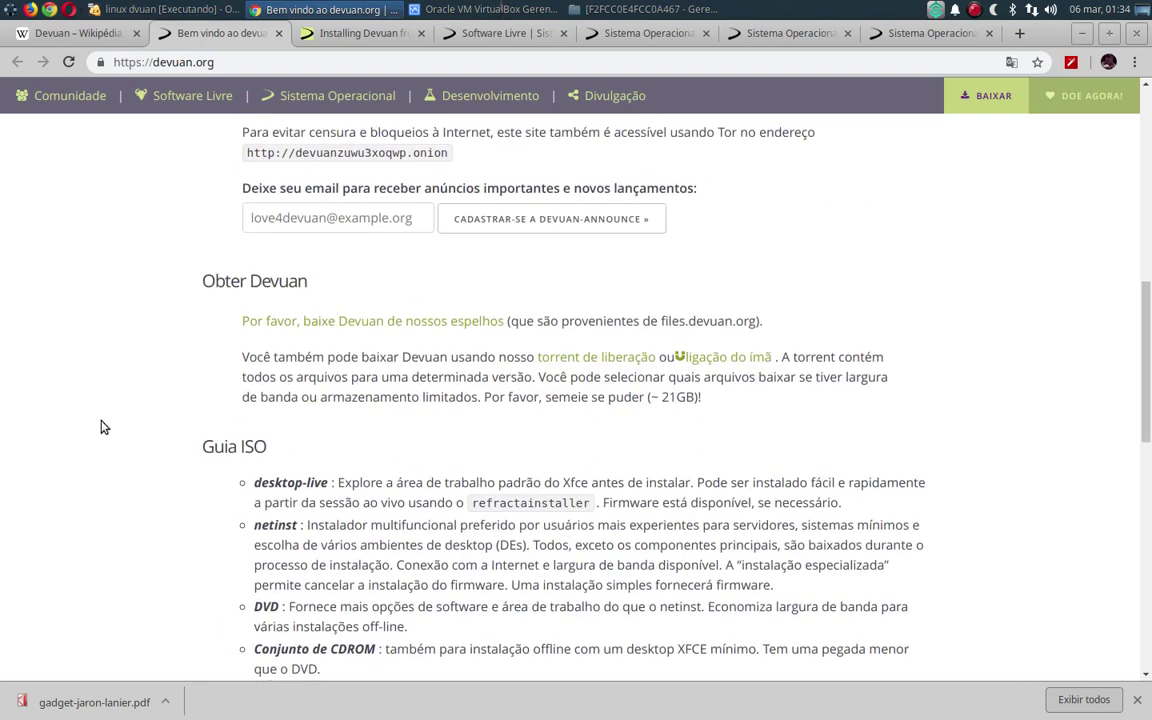
scroll(200, 463, "down", 2)
scroll(195, 586, "up", 2)
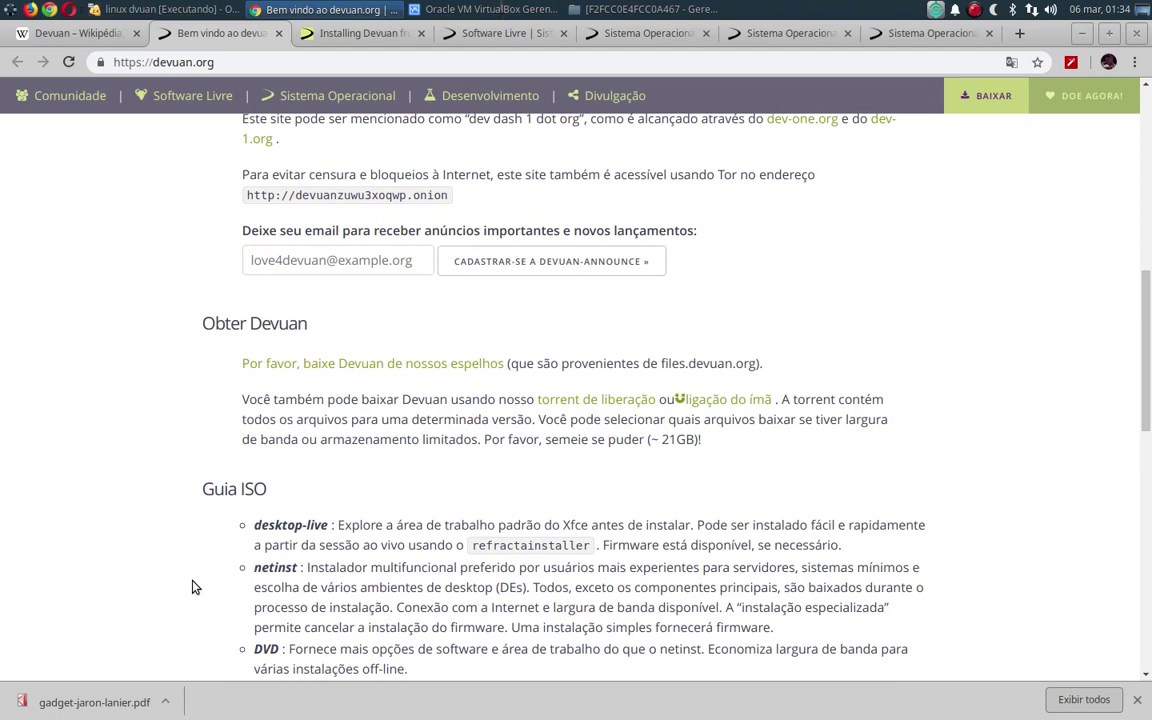
scroll(195, 587, "up", 1)
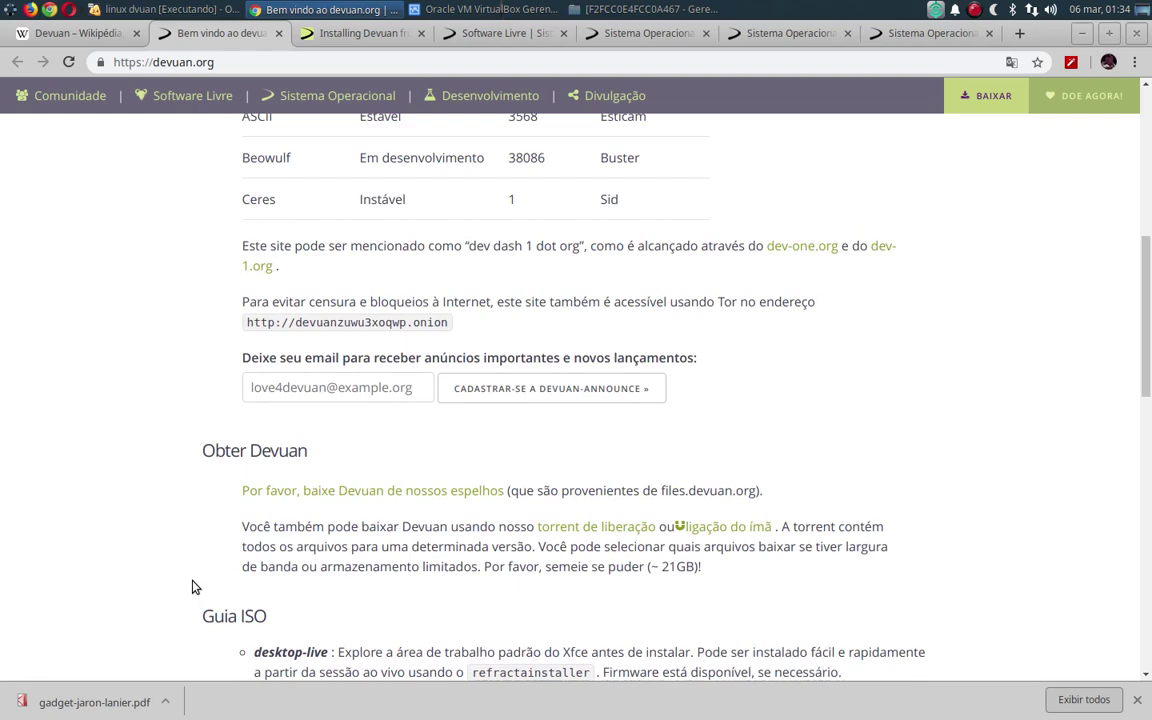
scroll(195, 587, "up", 1)
scroll(198, 360, "up", 2)
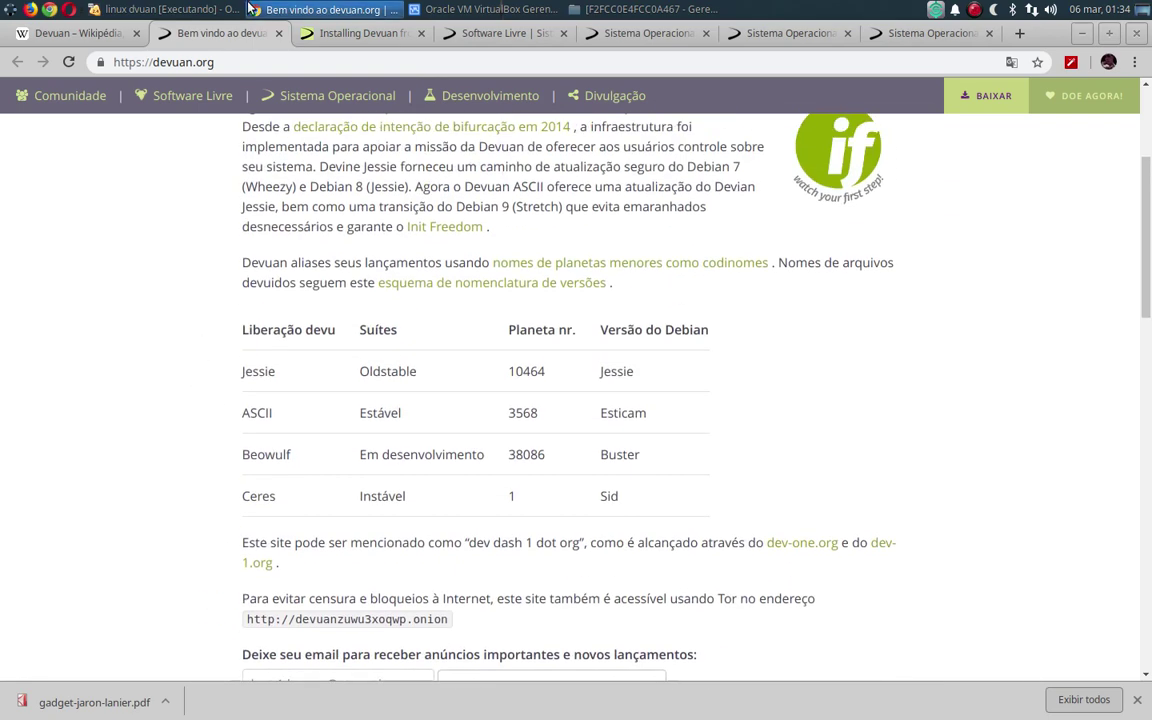
Read the Dev1 Galaxy forum thread about installing Devuan in VirtualBox, from the first post through the replies
left_click(314, 33)
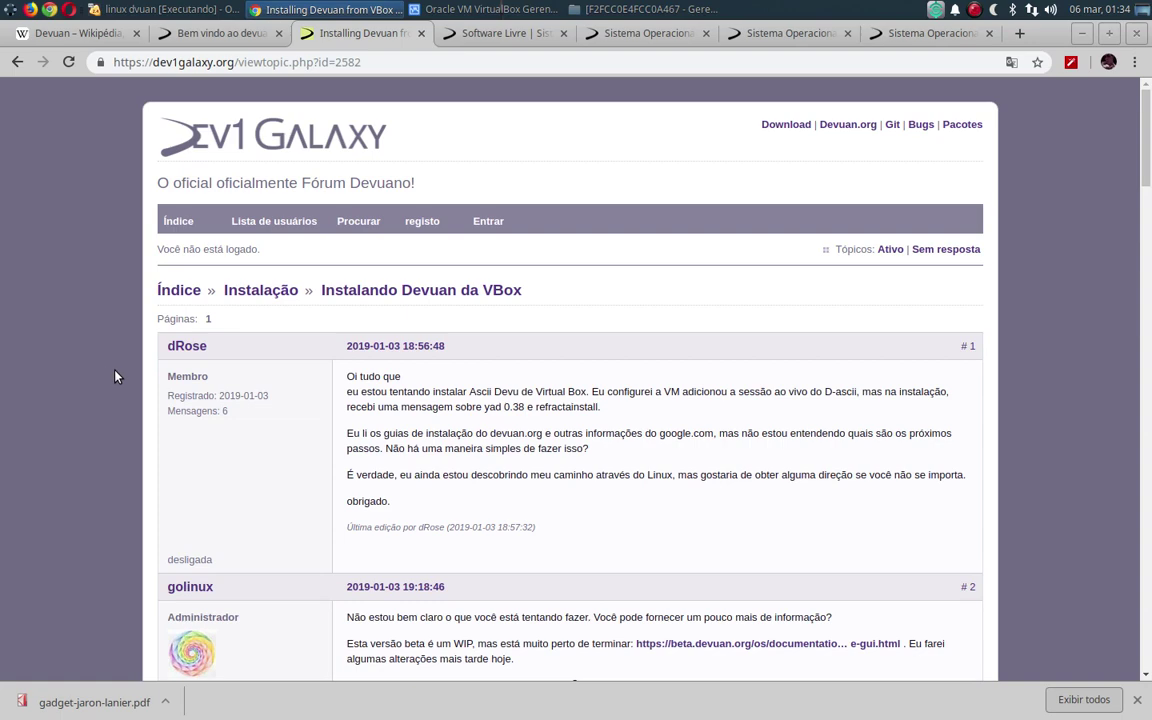
scroll(120, 372, "down", 2)
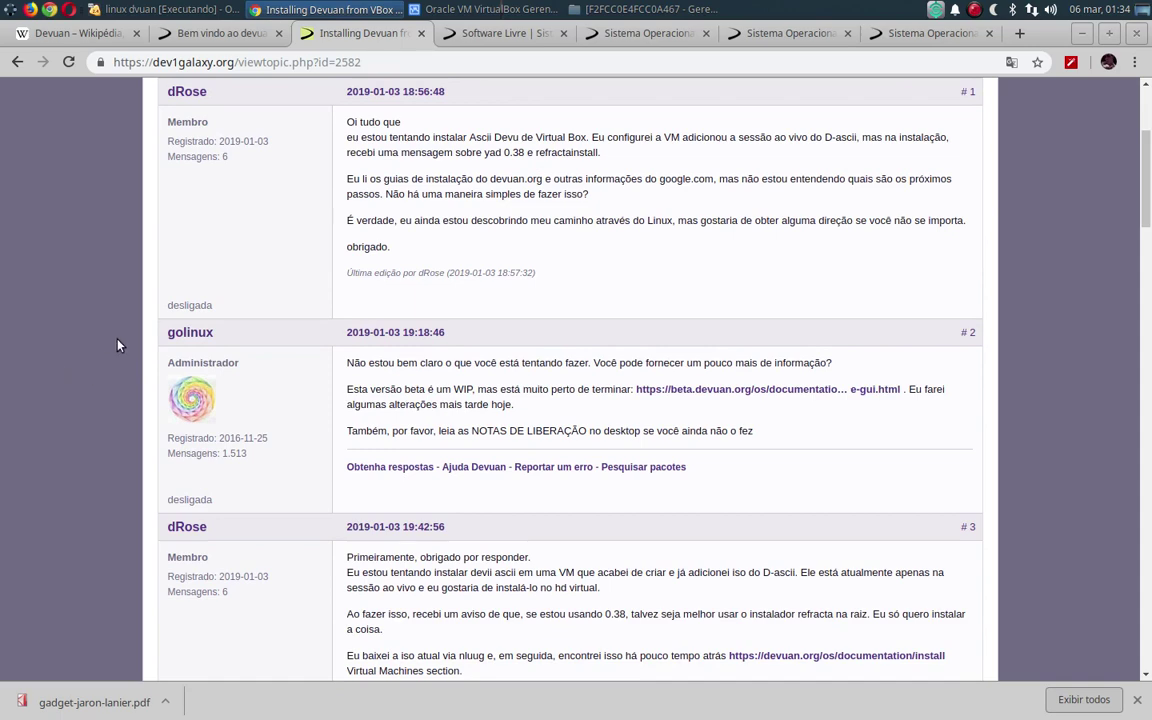
scroll(158, 405, "up", 2)
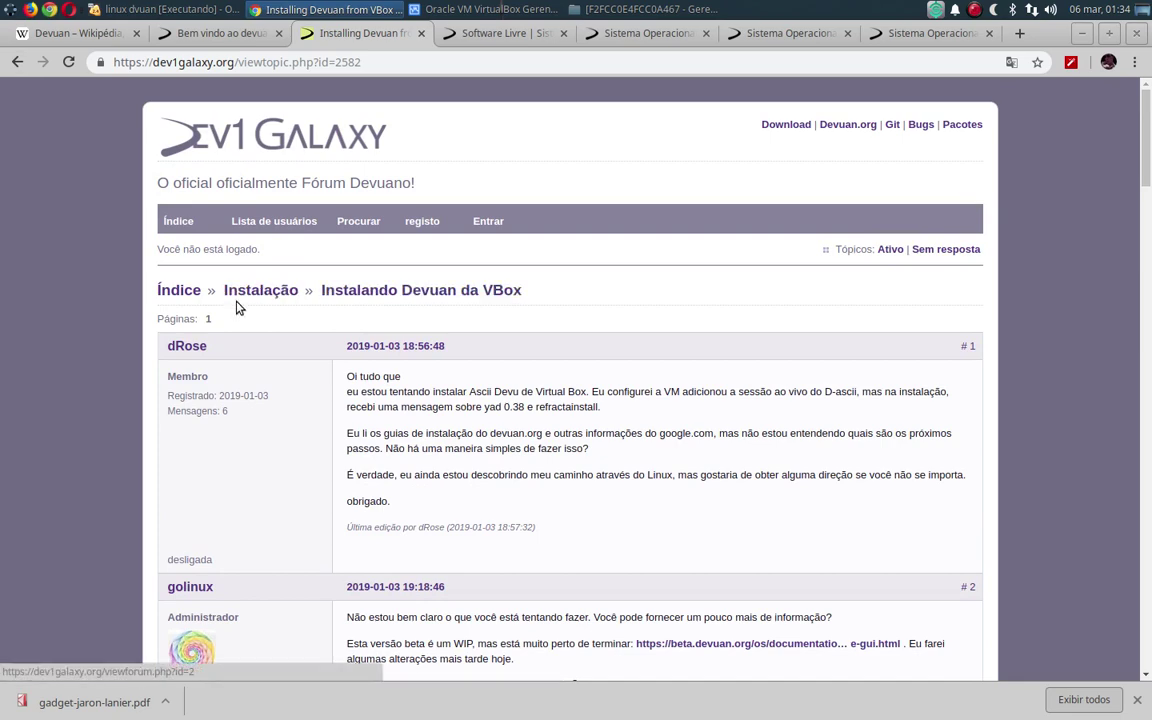
scroll(412, 380, "down", 2)
scroll(355, 507, "up", 2)
scroll(420, 467, "down", 4)
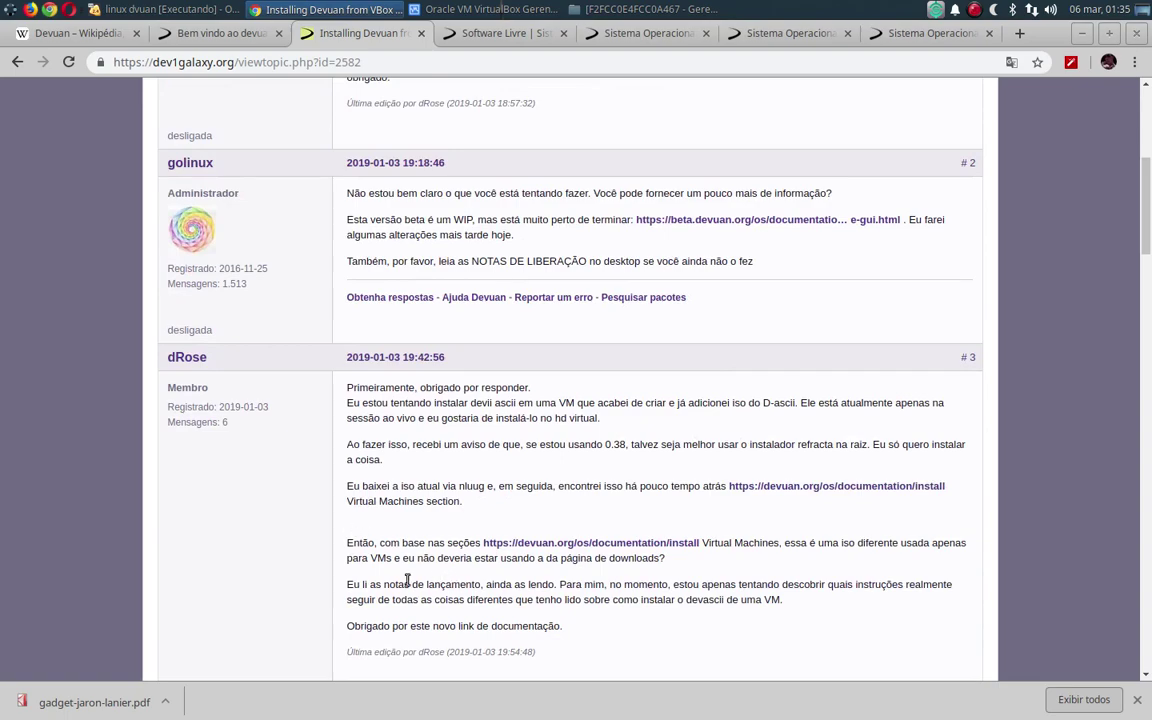
scroll(407, 580, "up", 3)
scroll(458, 553, "down", 5)
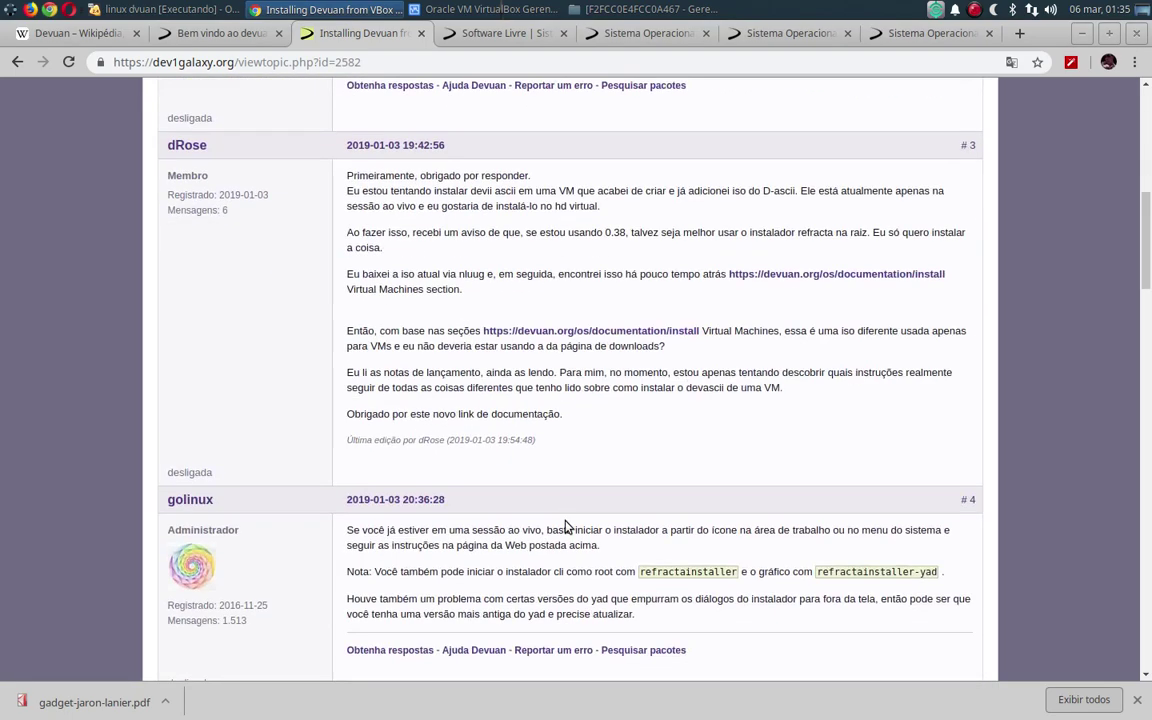
scroll(565, 526, "down", 5)
scroll(548, 557, "down", 4)
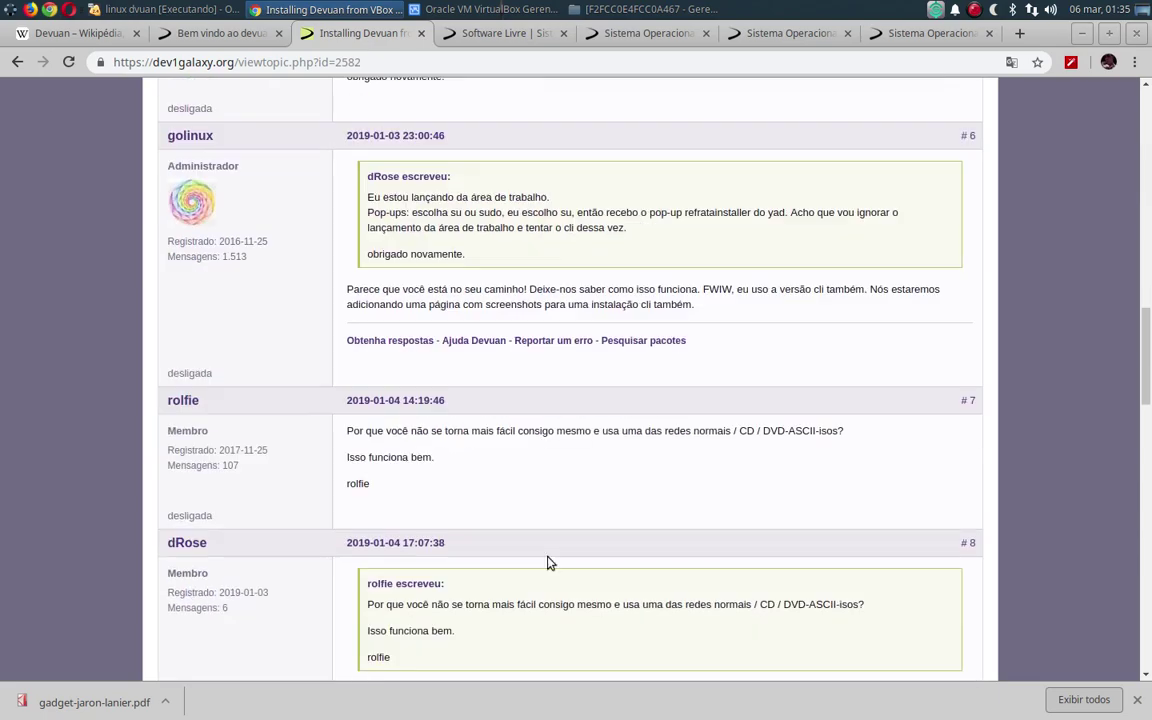
Return to the start of the forum thread and go back to the Installation section's topic list
scroll(489, 551, "up", 4)
scroll(489, 551, "up", 15)
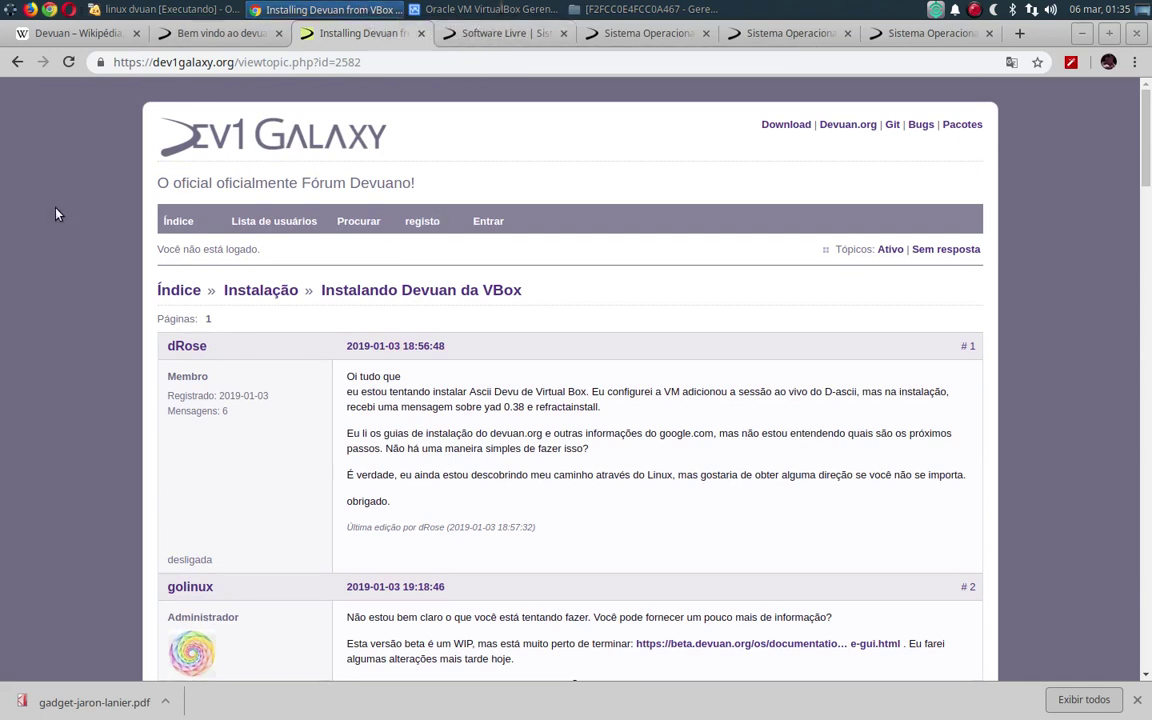
left_click(511, 38)
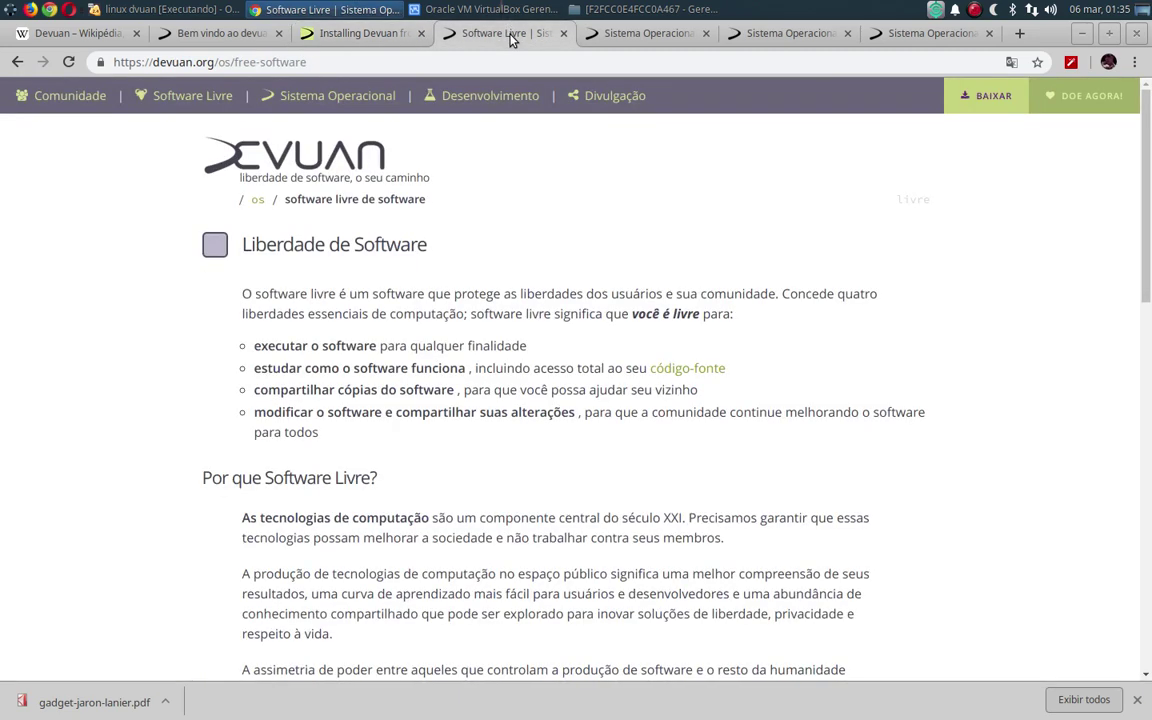
left_click(364, 37)
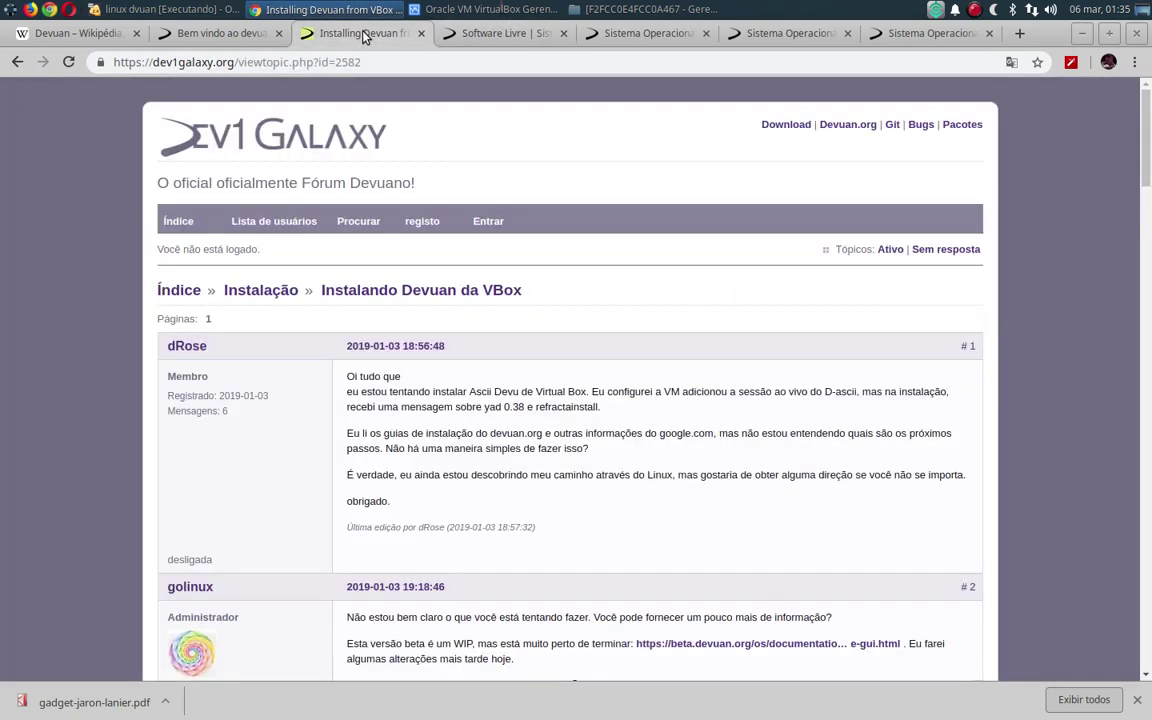
left_click(17, 62)
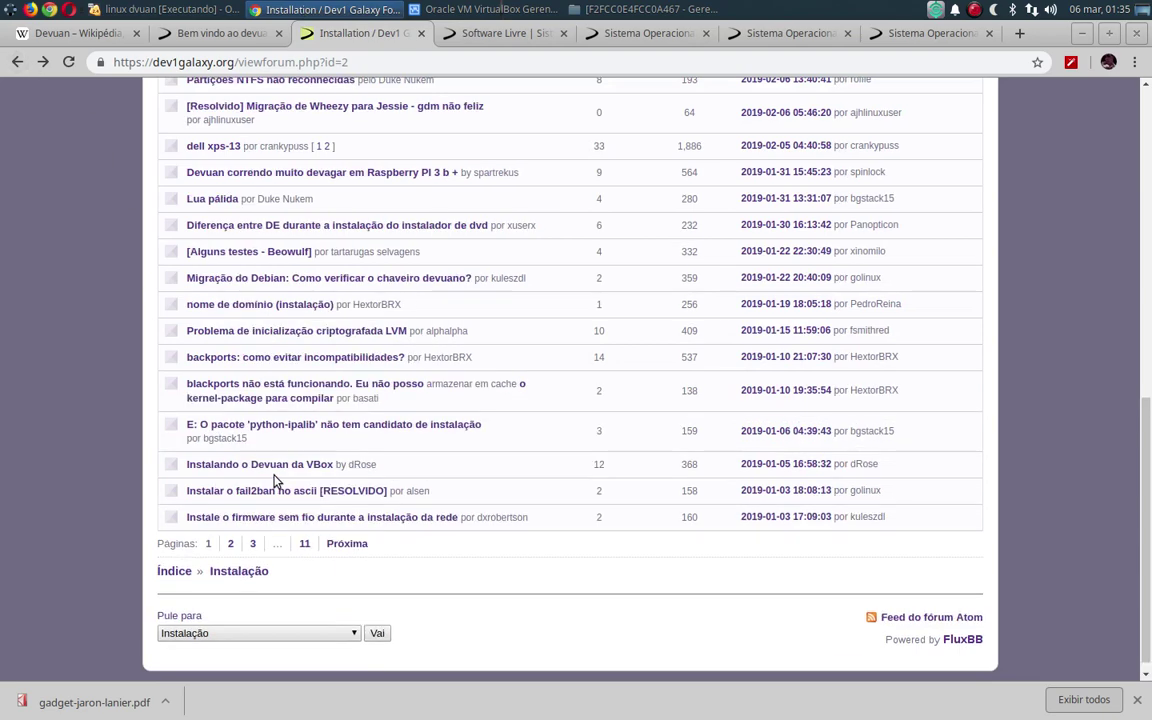
Look through the Installation section's topics and their last-post dates, and open page 11 of the list
scroll(286, 510, "up", 4)
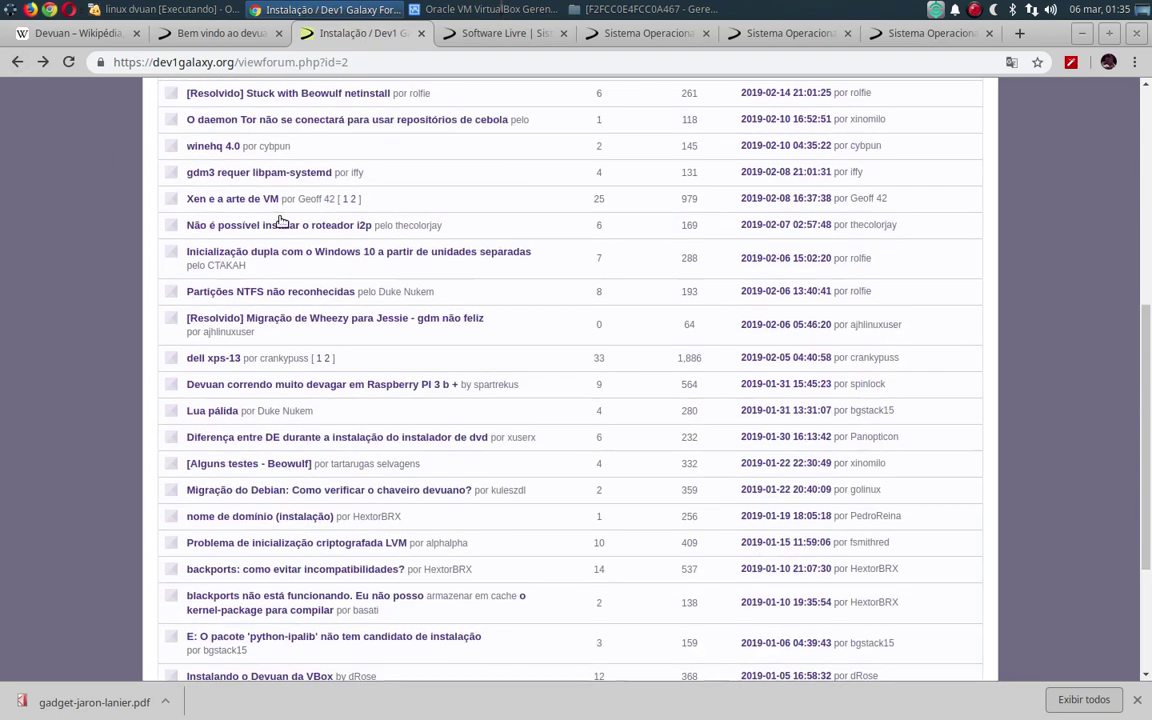
scroll(282, 222, "up", 5)
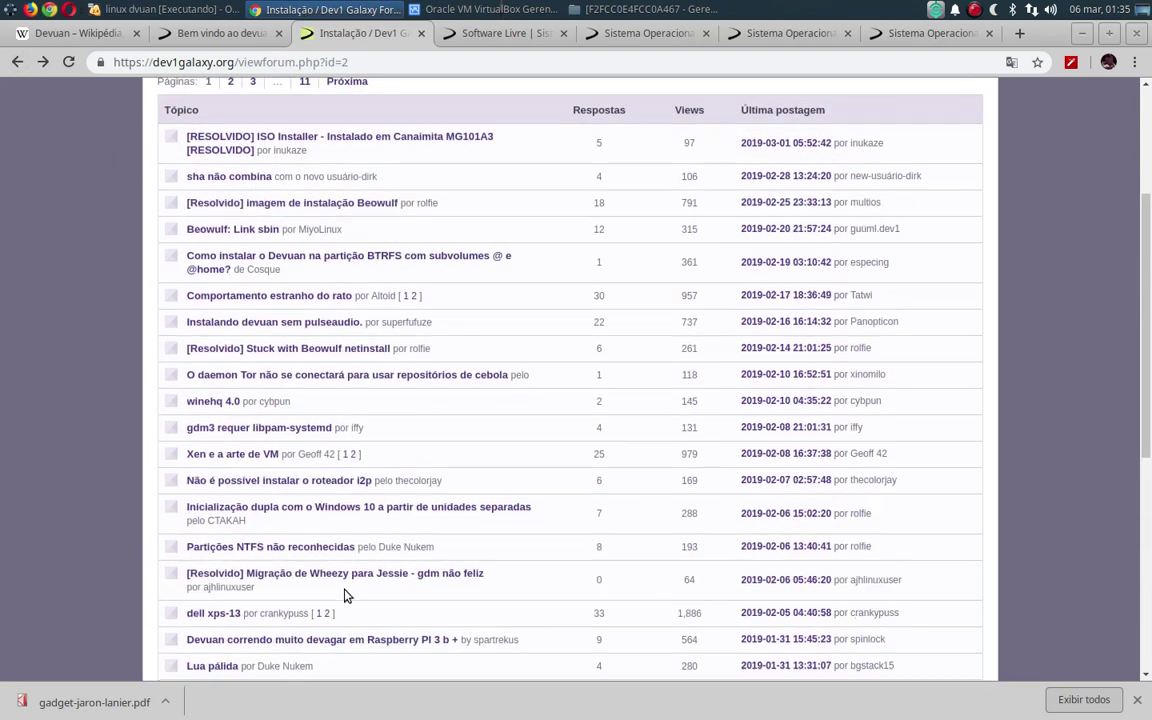
scroll(344, 596, "down", 4)
scroll(540, 520, "up", 4)
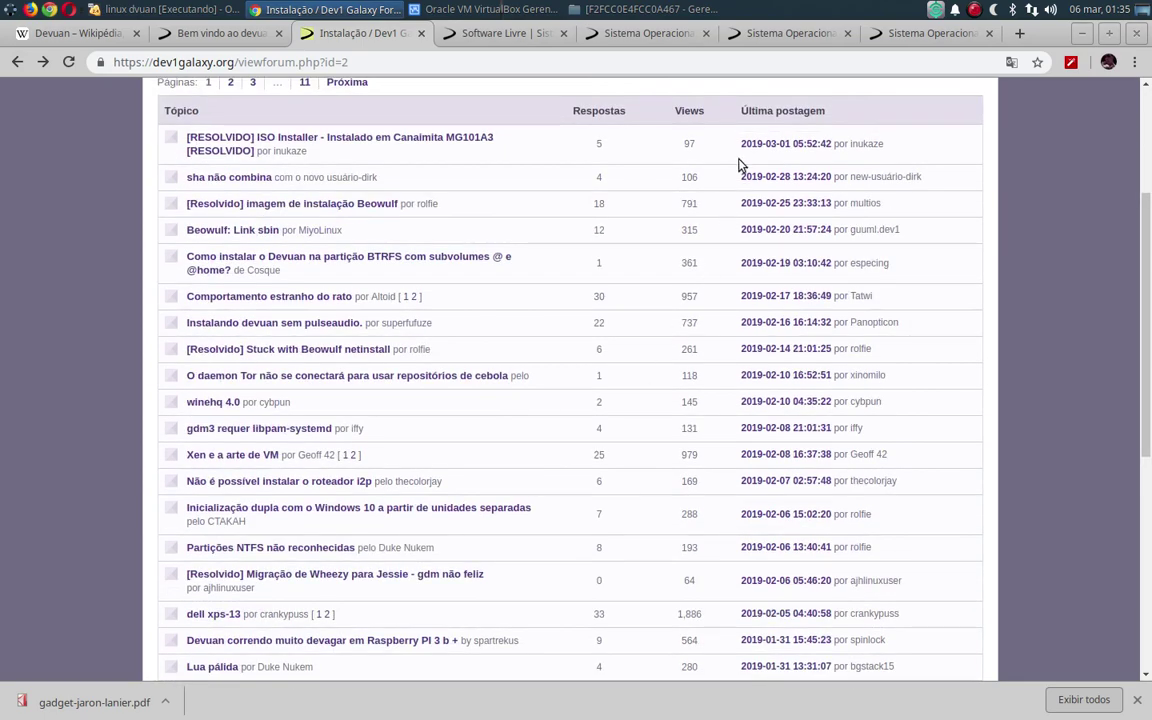
scroll(753, 532, "down", 9)
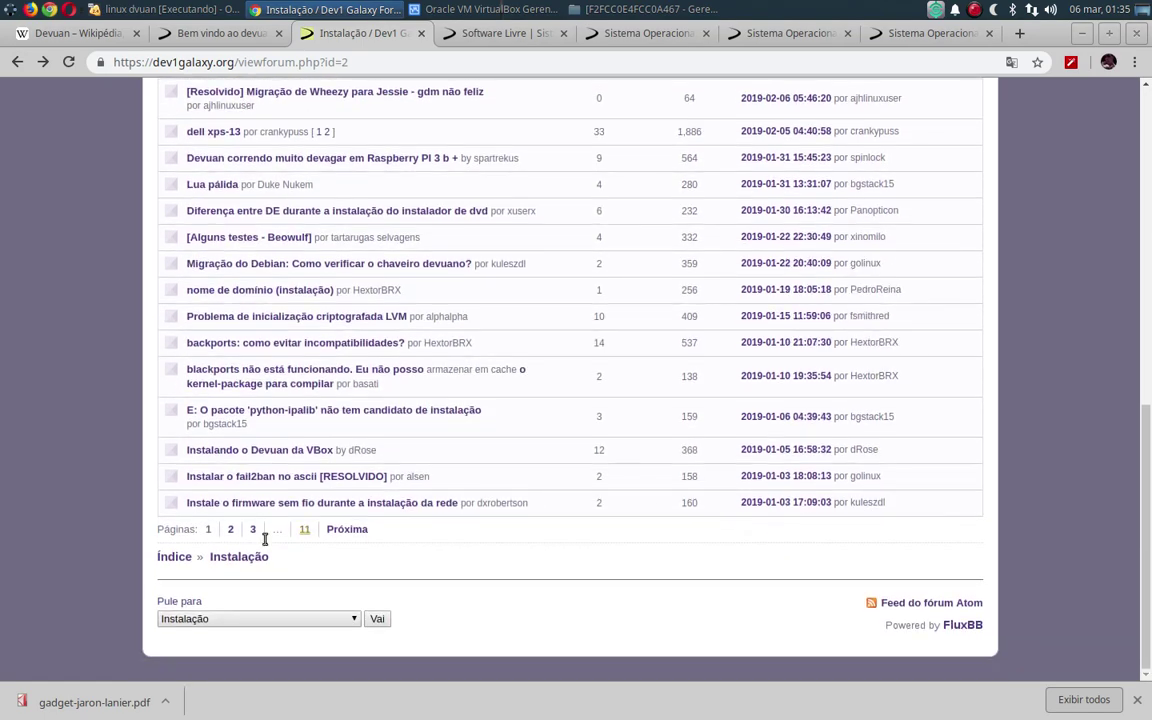
left_click(304, 529)
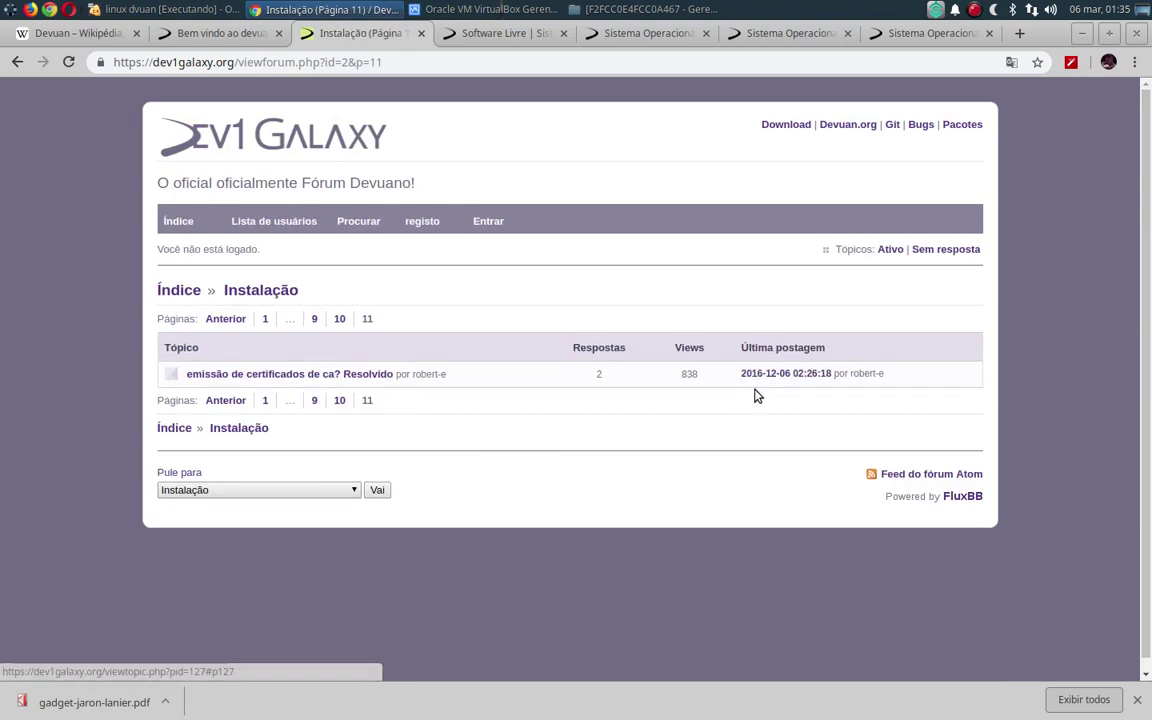
Read Devuan's free software page, from the four freedoms through the business and software excellence sections
left_click(495, 35)
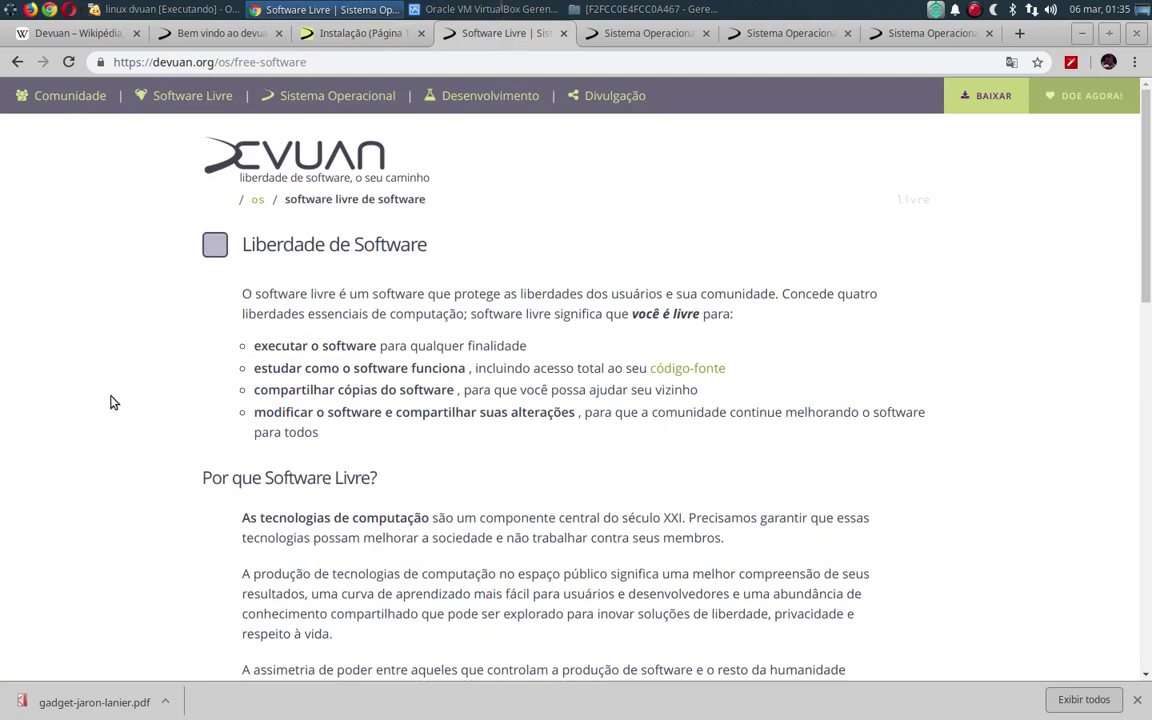
scroll(175, 413, "down", 2)
scroll(181, 413, "down", 2)
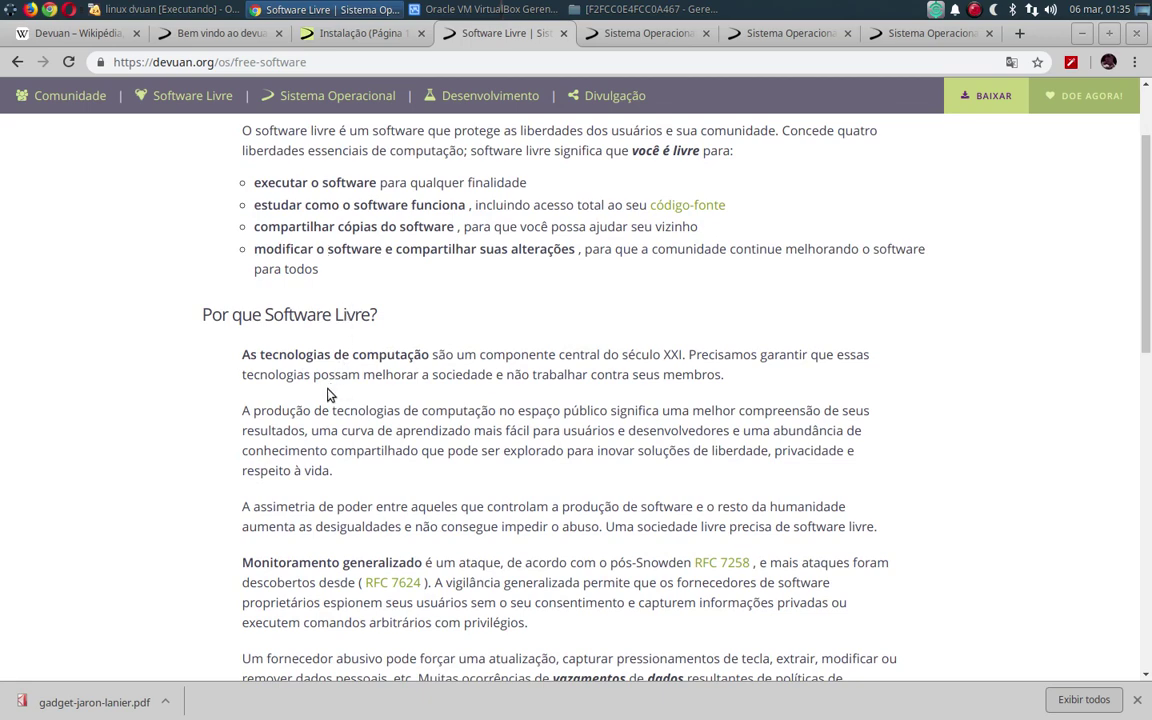
scroll(290, 381, "down", 3)
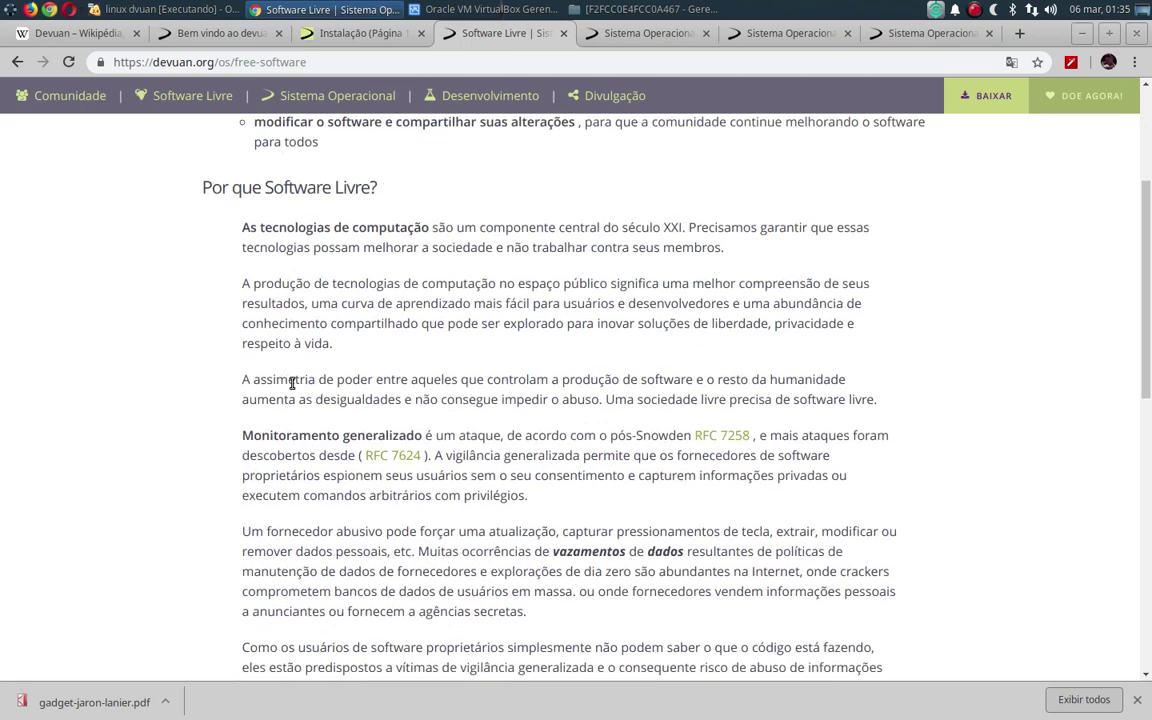
scroll(245, 370, "down", 1)
scroll(237, 399, "down", 5)
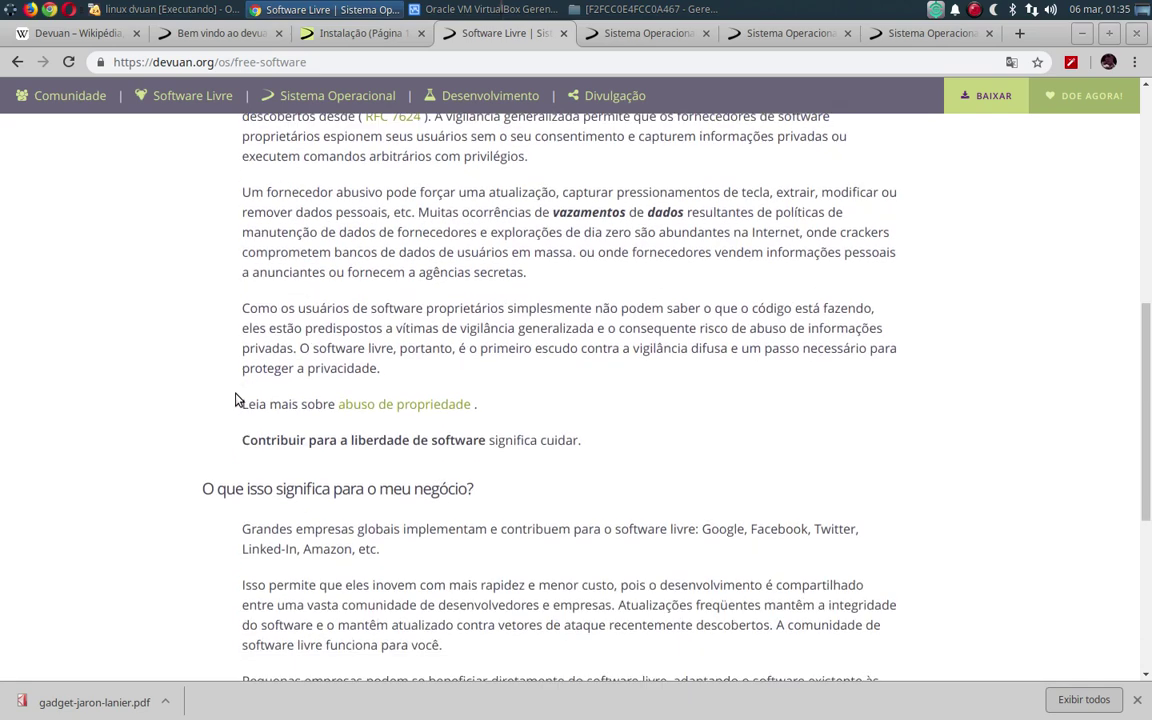
scroll(237, 399, "down", 3)
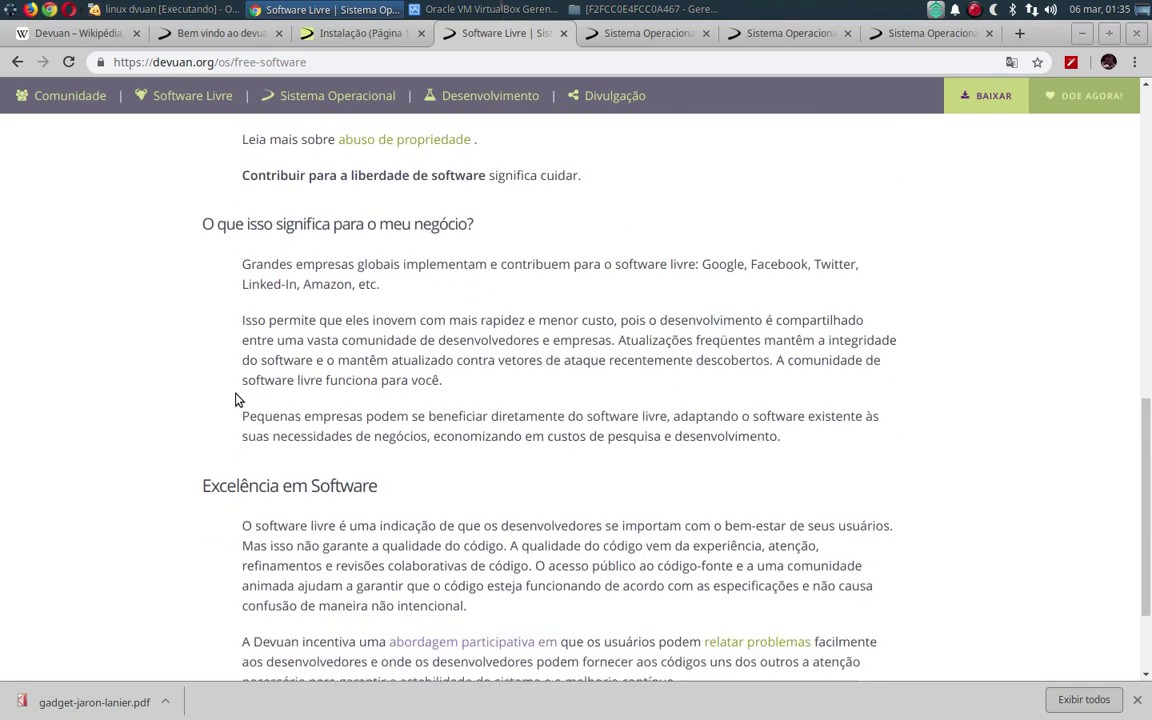
scroll(201, 457, "up", 8)
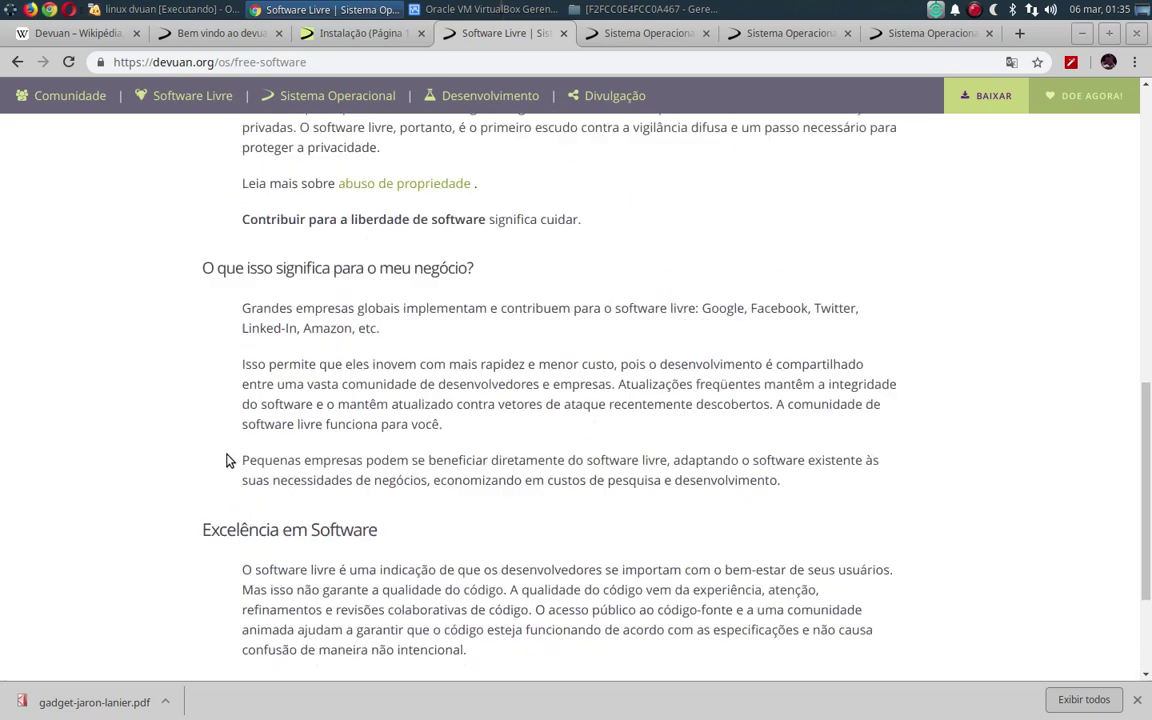
scroll(277, 515, "up", 2)
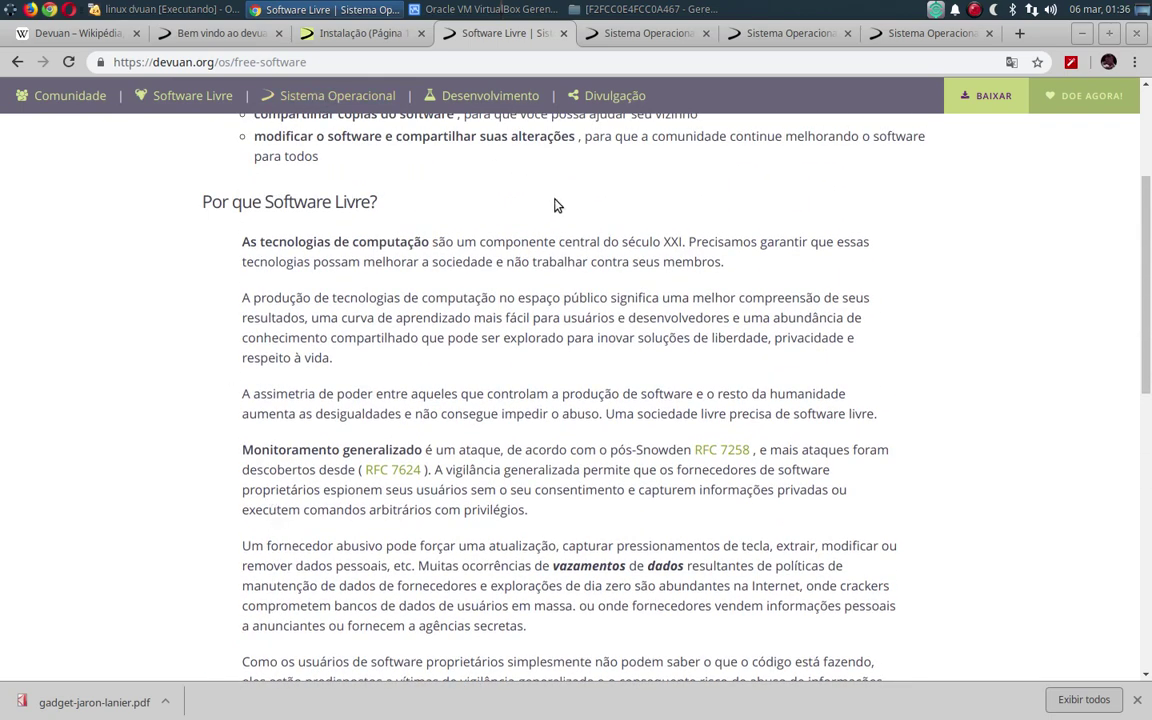
scroll(527, 278, "up", 2)
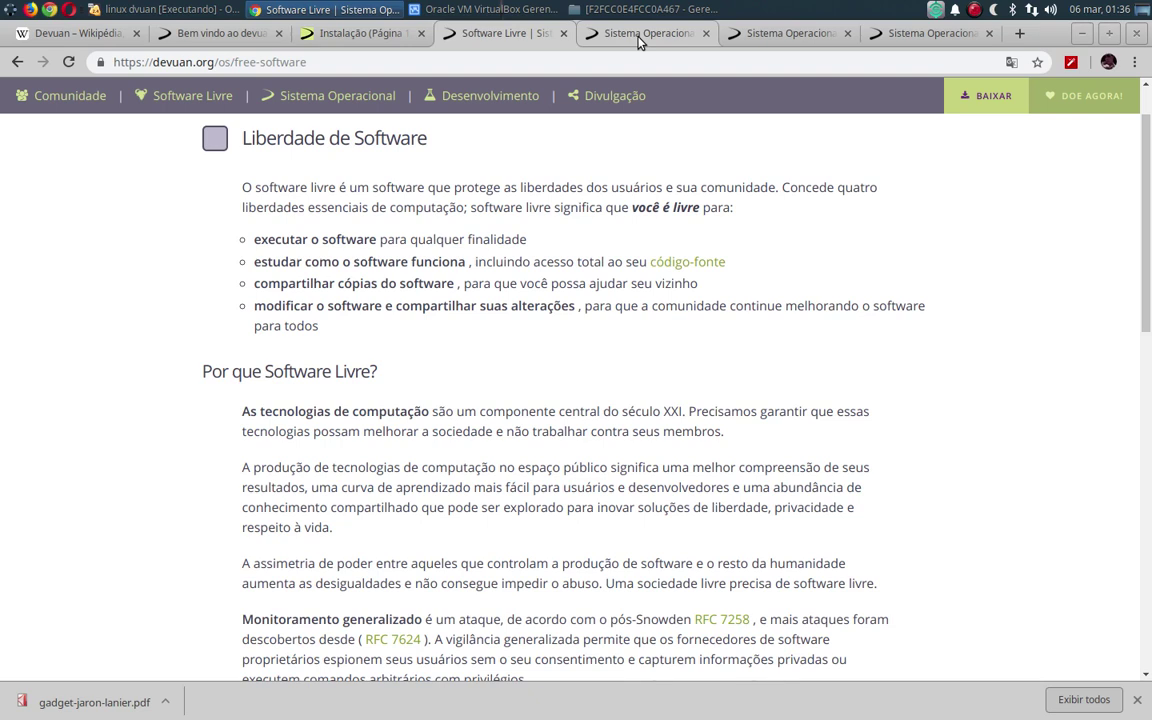
Highlight passages of the free software definition and the list of four freedoms while reading them closely
left_click_drag(366, 239, 530, 285)
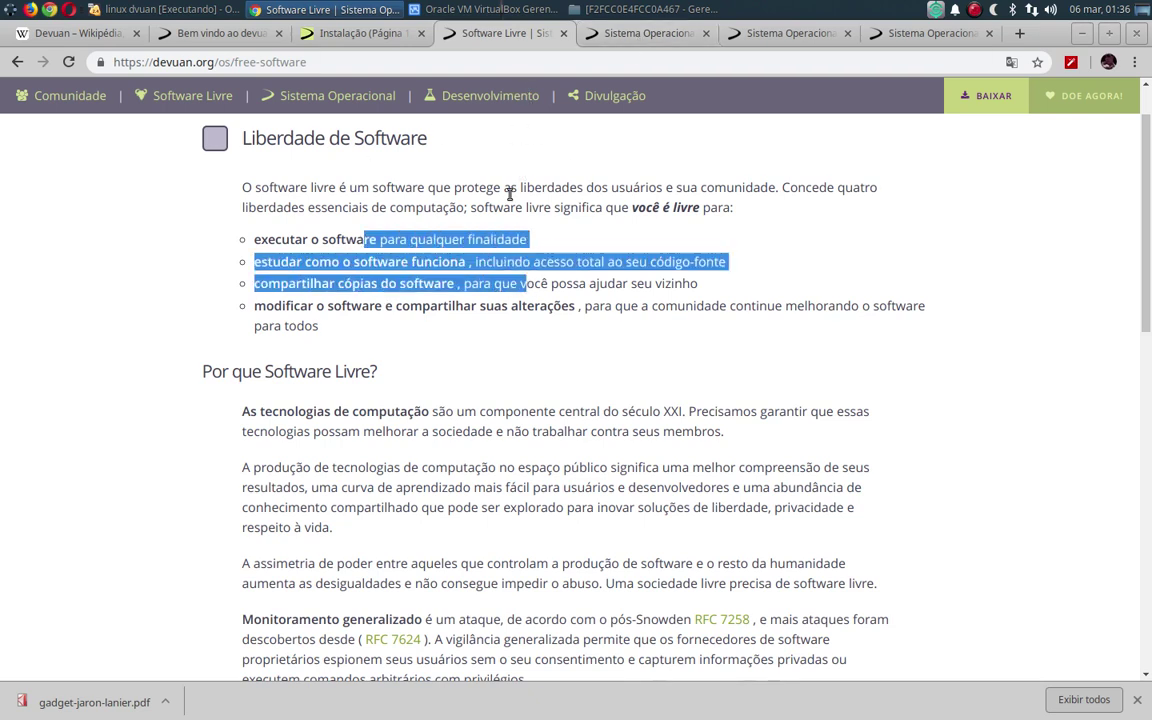
left_click_drag(510, 187, 611, 193)
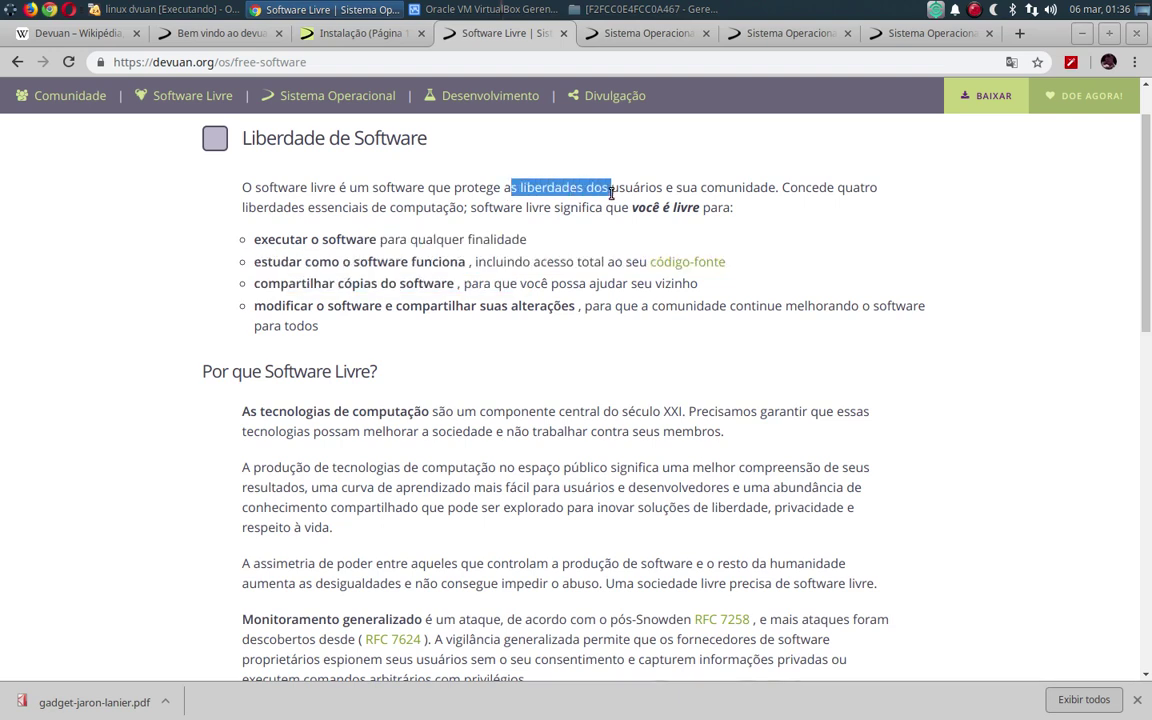
left_click_drag(390, 187, 733, 220)
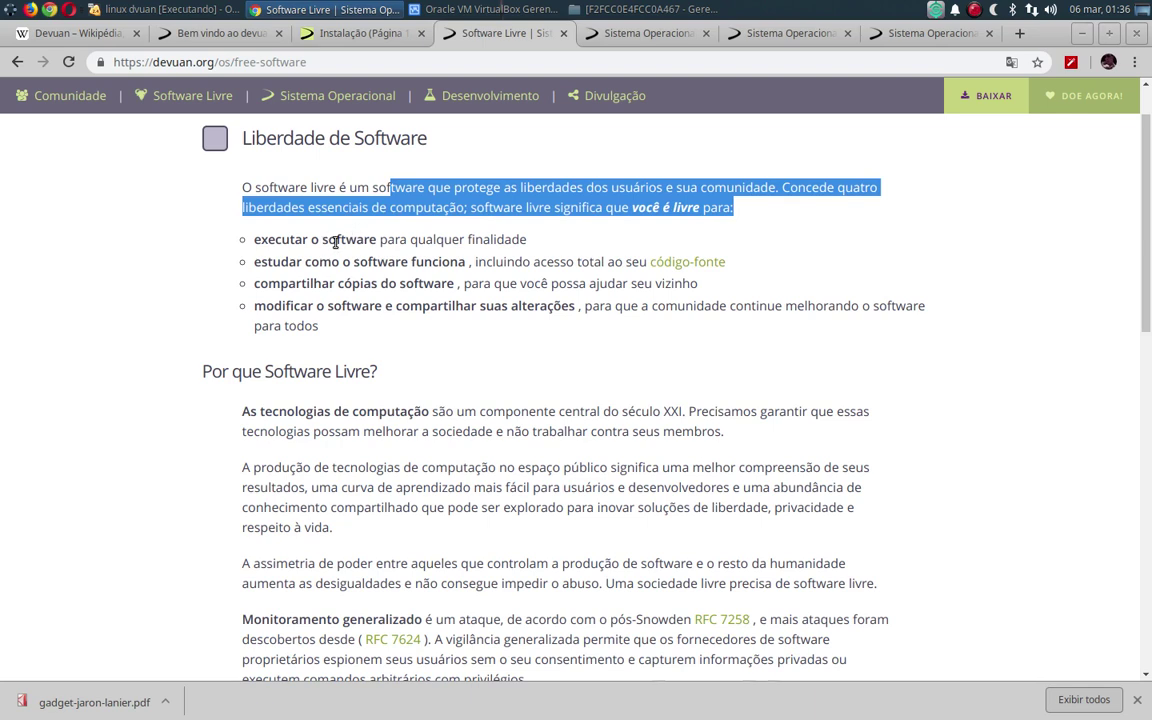
left_click_drag(336, 239, 527, 239)
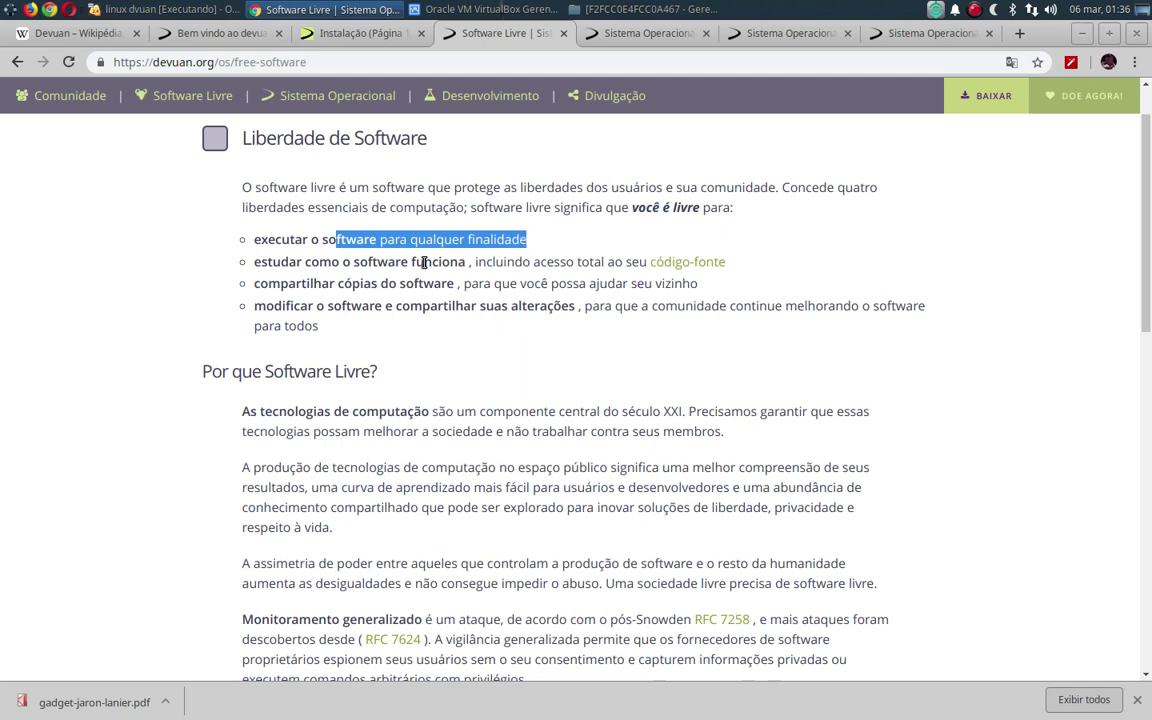
left_click_drag(425, 262, 616, 262)
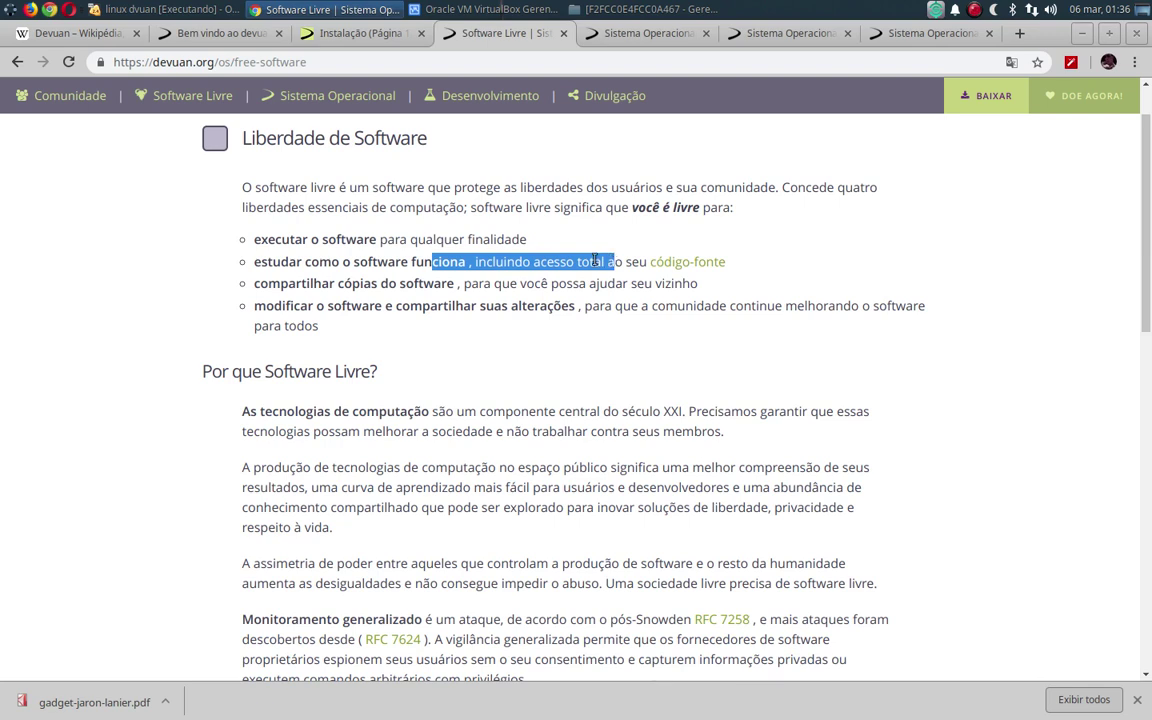
left_click_drag(372, 258, 466, 262)
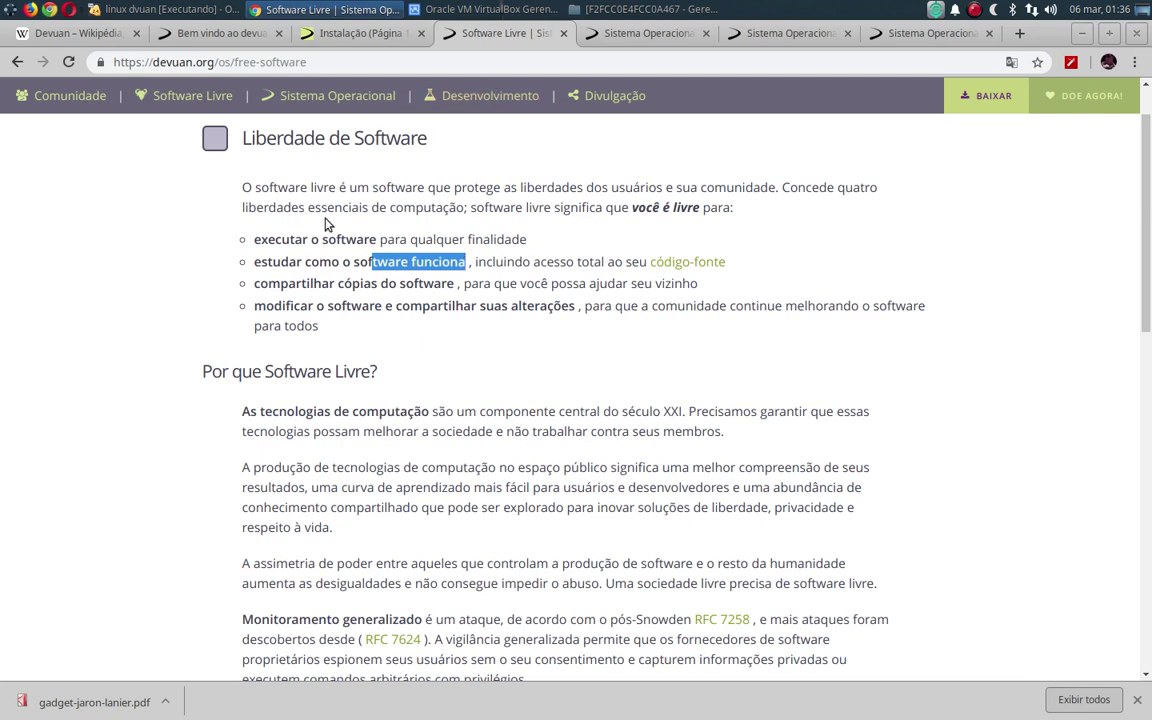
left_click_drag(342, 207, 588, 209)
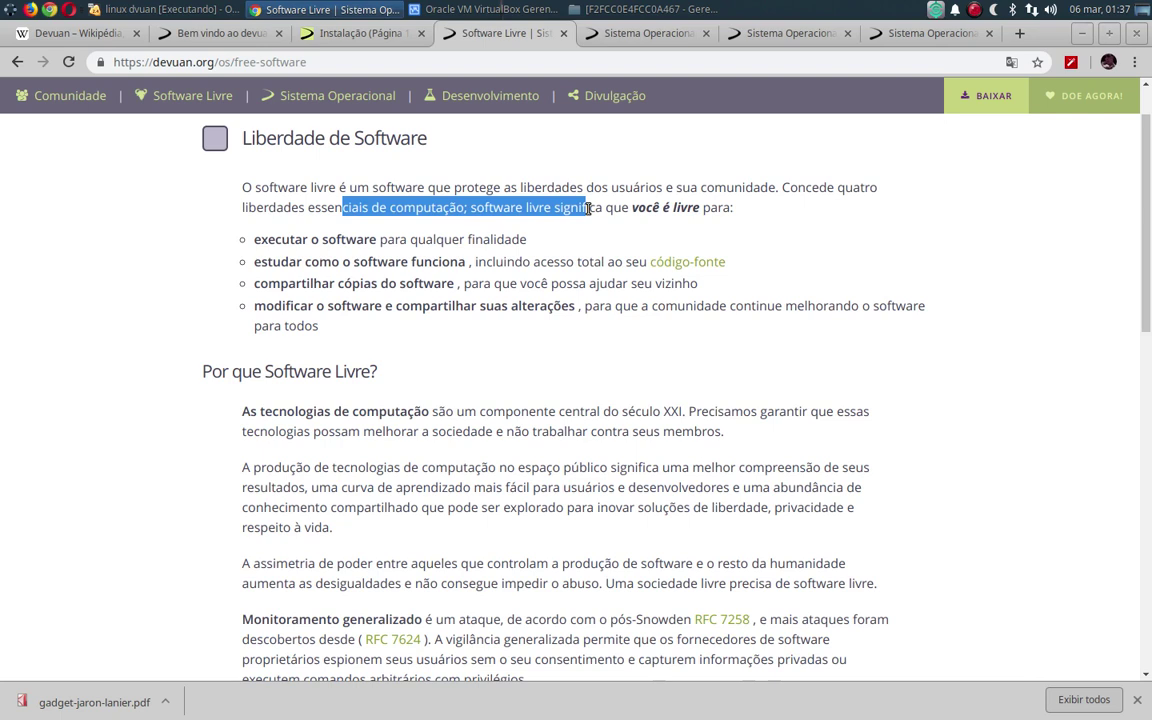
left_click_drag(589, 207, 670, 205)
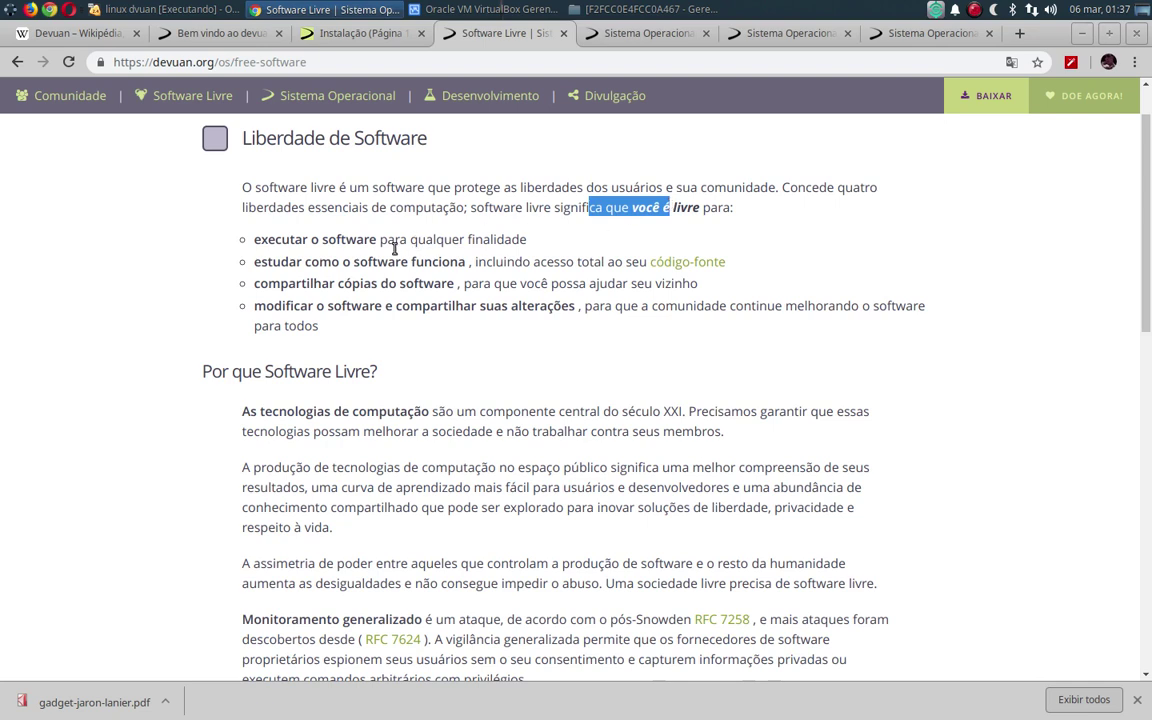
left_click_drag(380, 239, 540, 283)
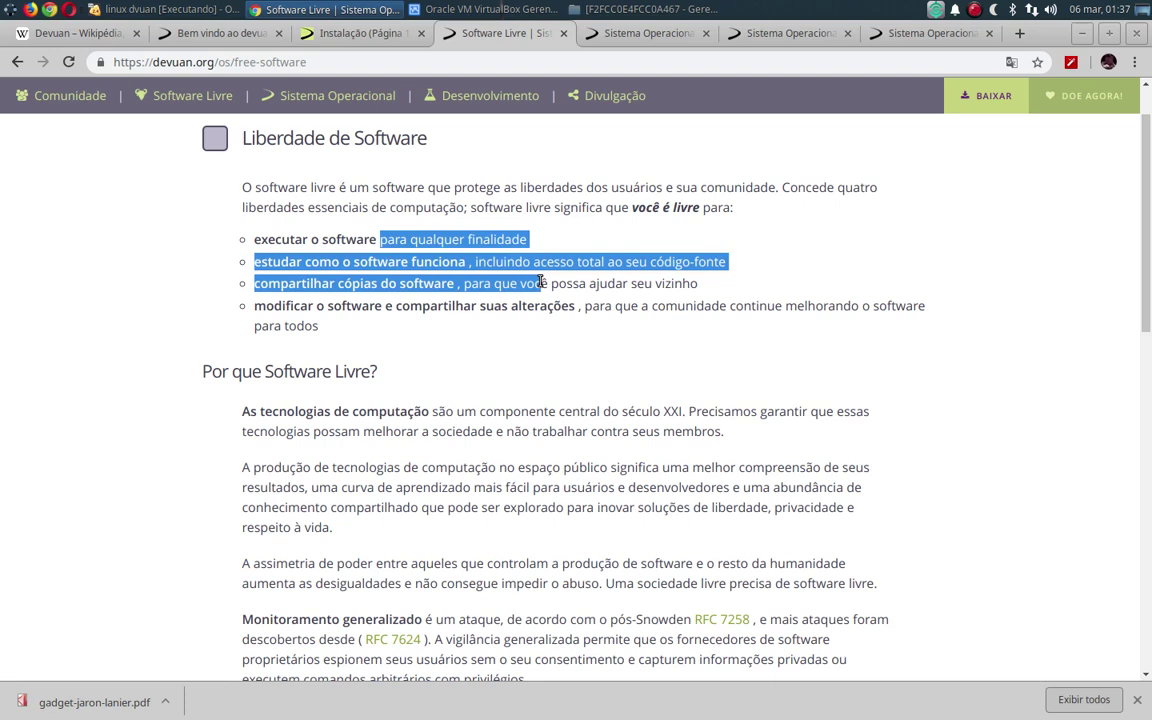
left_click_drag(540, 283, 539, 278)
left_click_drag(356, 187, 508, 207)
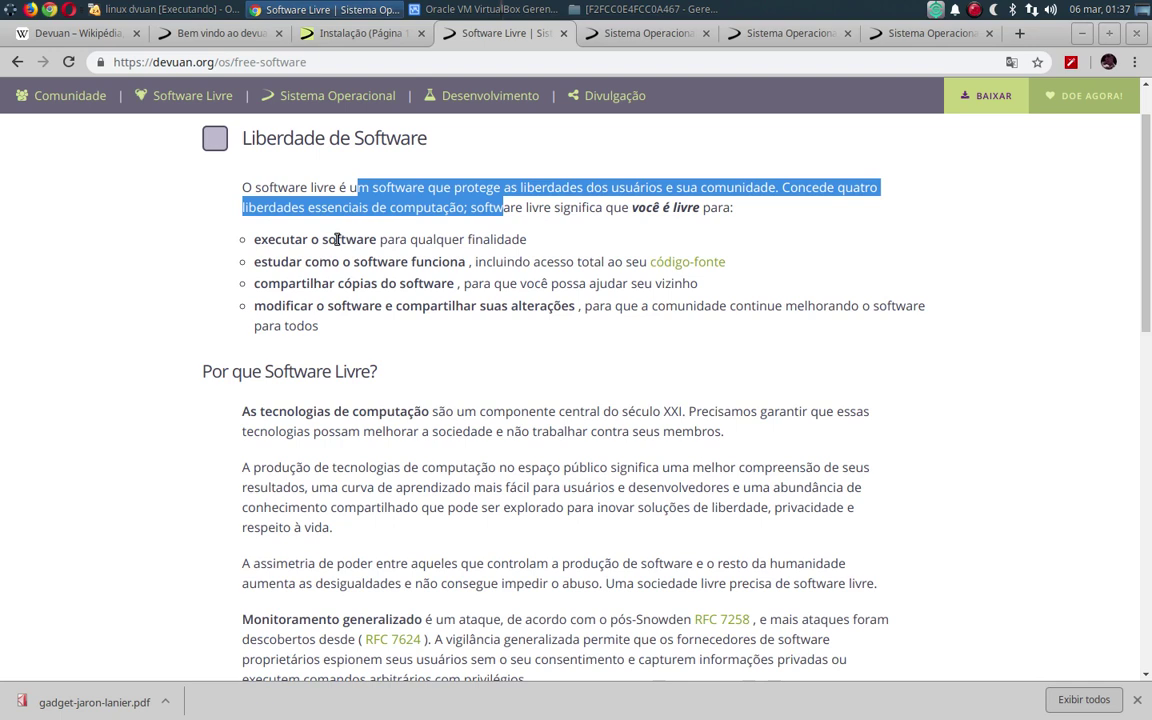
left_click_drag(365, 239, 512, 244)
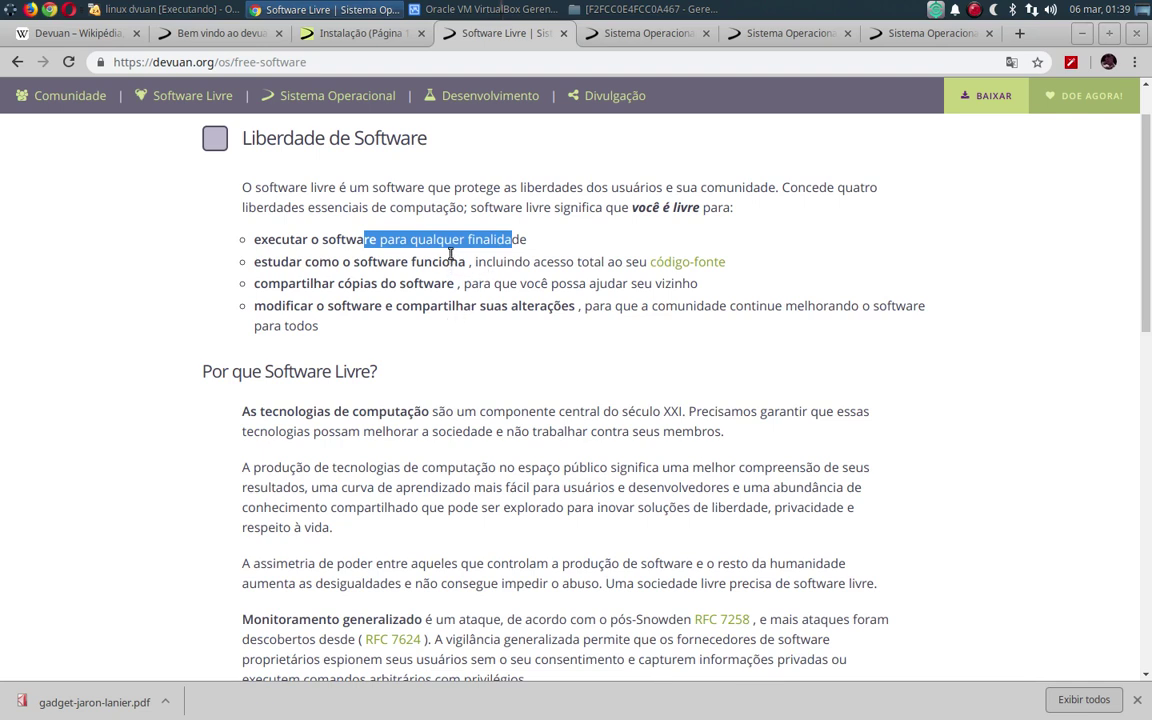
left_click_drag(459, 261, 567, 259)
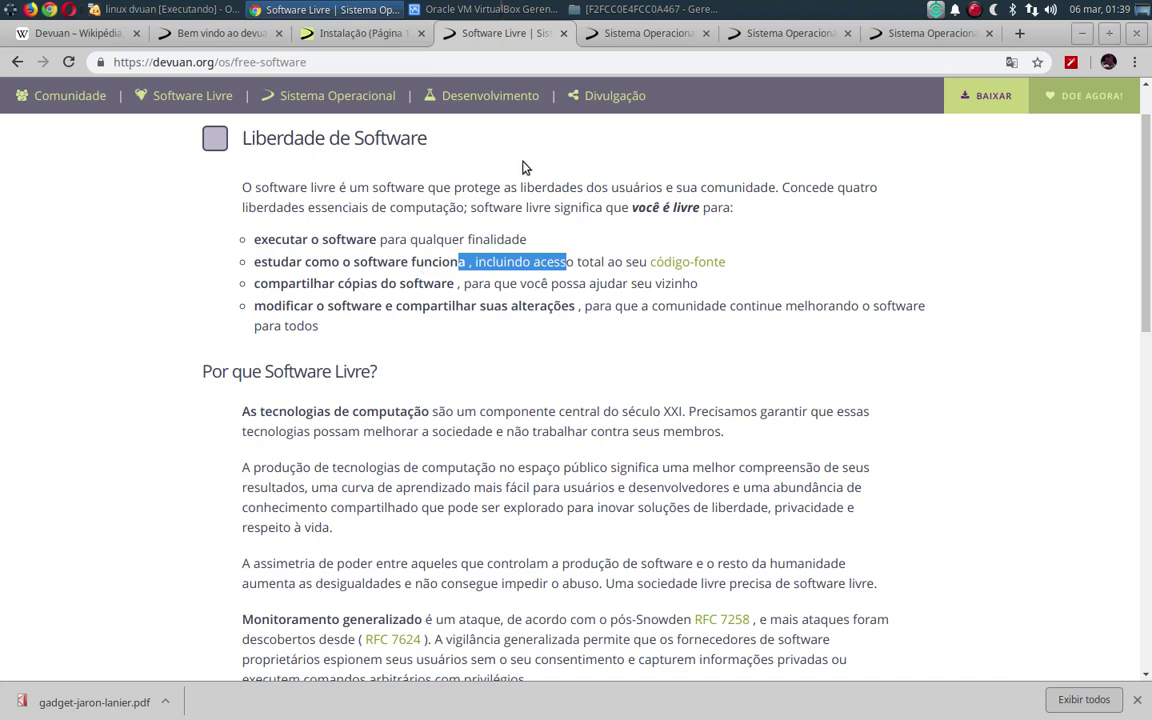
Skim the rest of the free software page, and read Devuan's operating system page from its introduction to the quick overview table
left_click(636, 38)
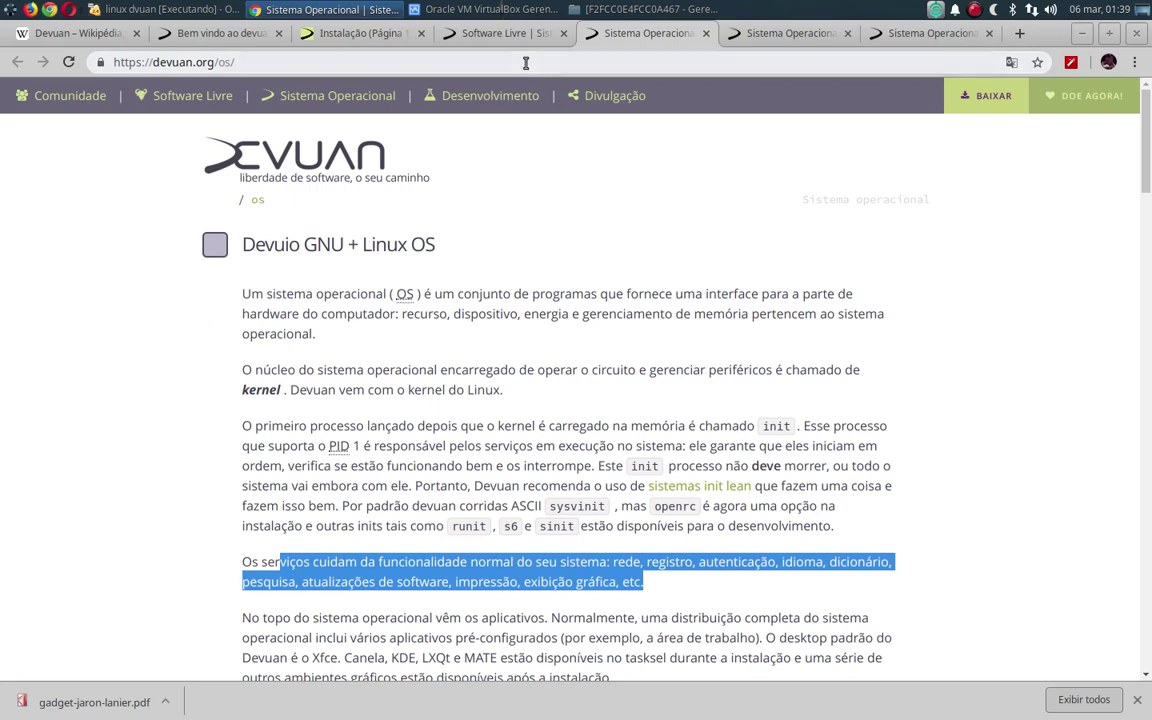
left_click(470, 33)
scroll(354, 388, "down", 4)
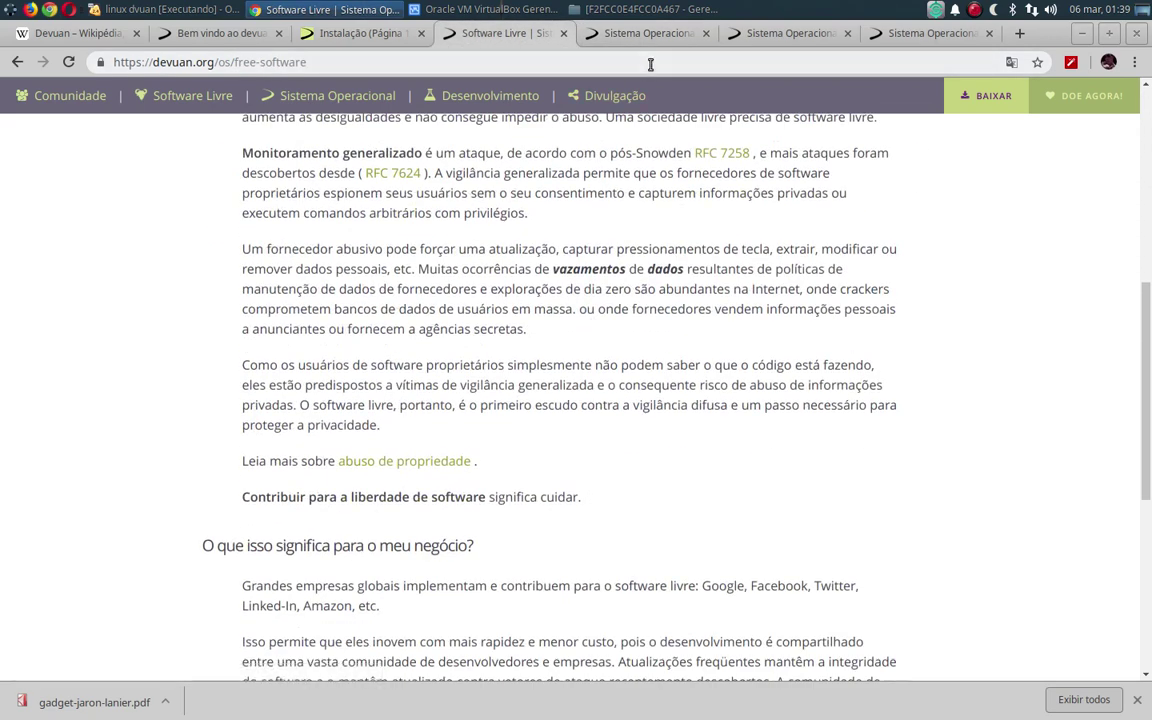
left_click(642, 33)
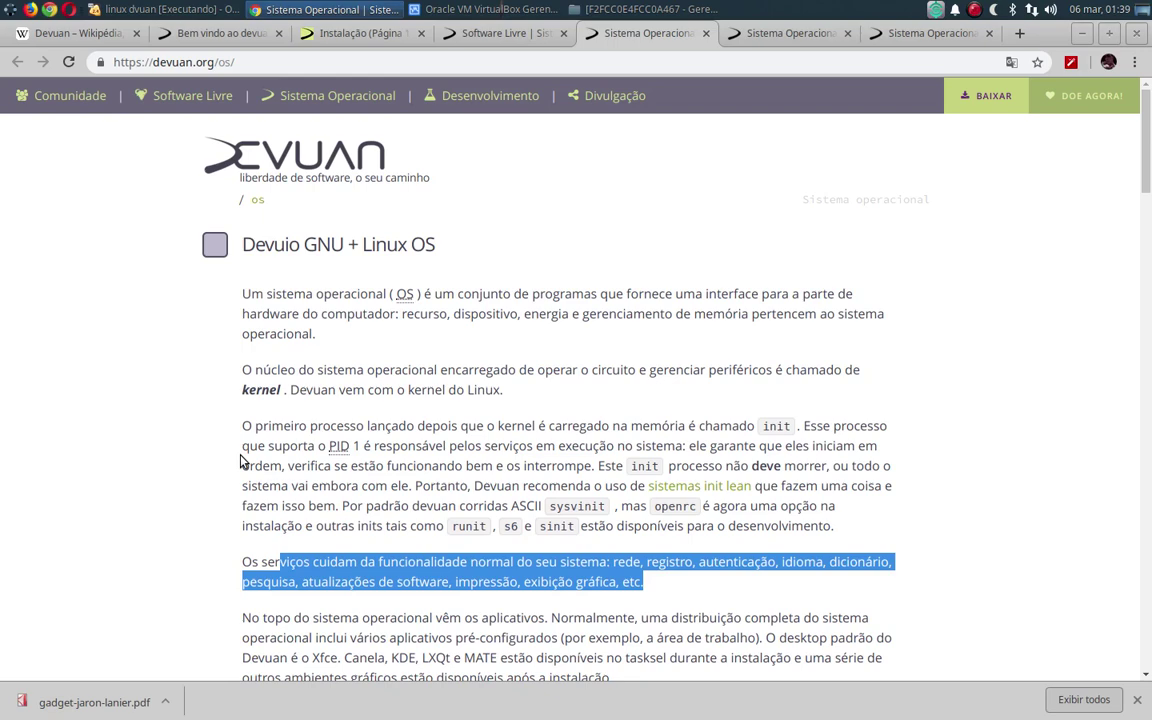
scroll(240, 460, "down", 3)
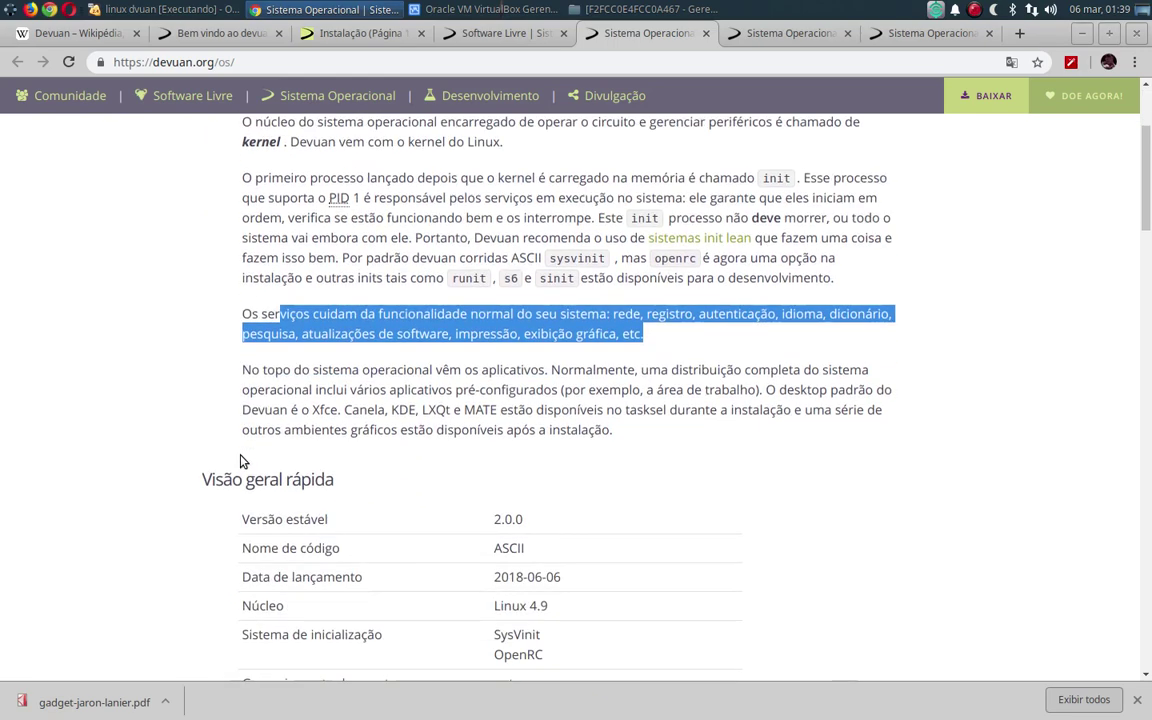
scroll(239, 458, "down", 2)
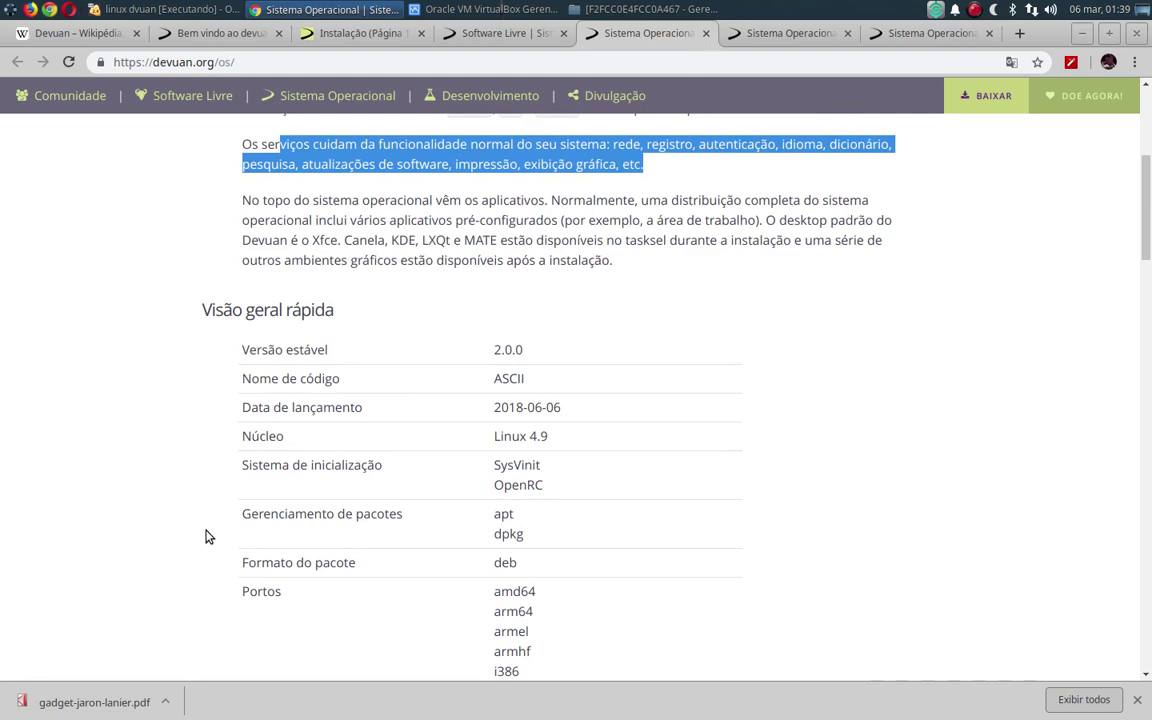
scroll(208, 537, "up", 5)
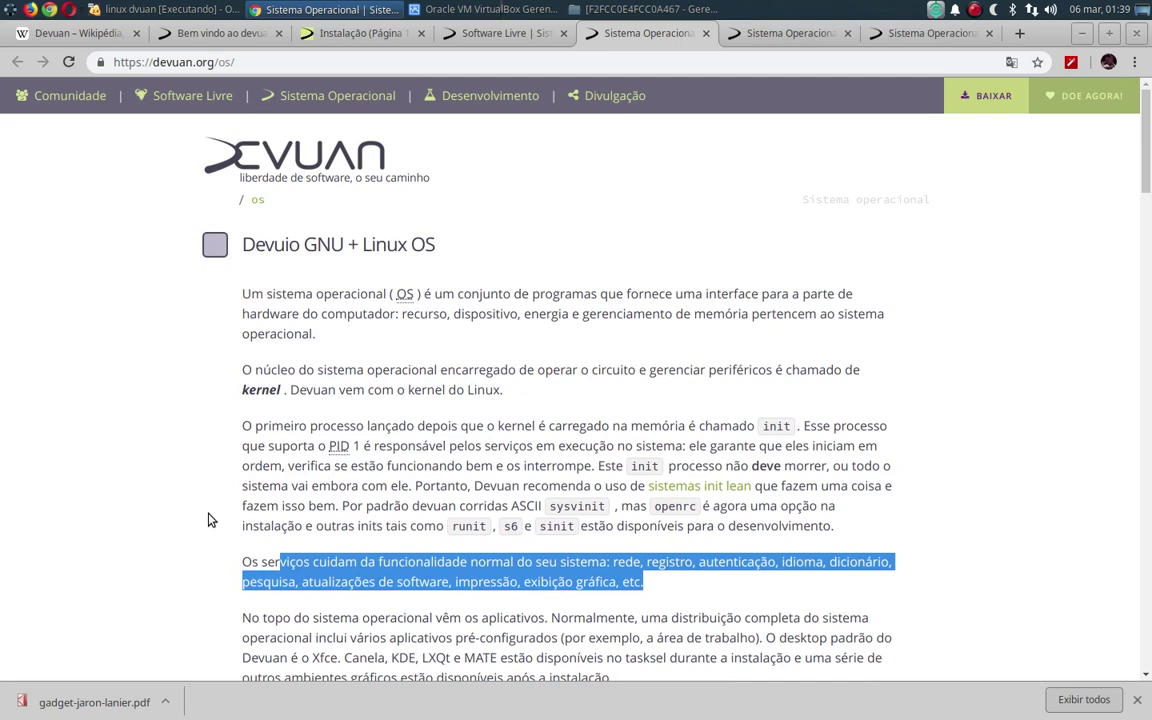
Read the operating system page's paragraphs on the init process, sysvinit, openrc and system services, highlighting passages along the way
scroll(210, 518, "down", 3)
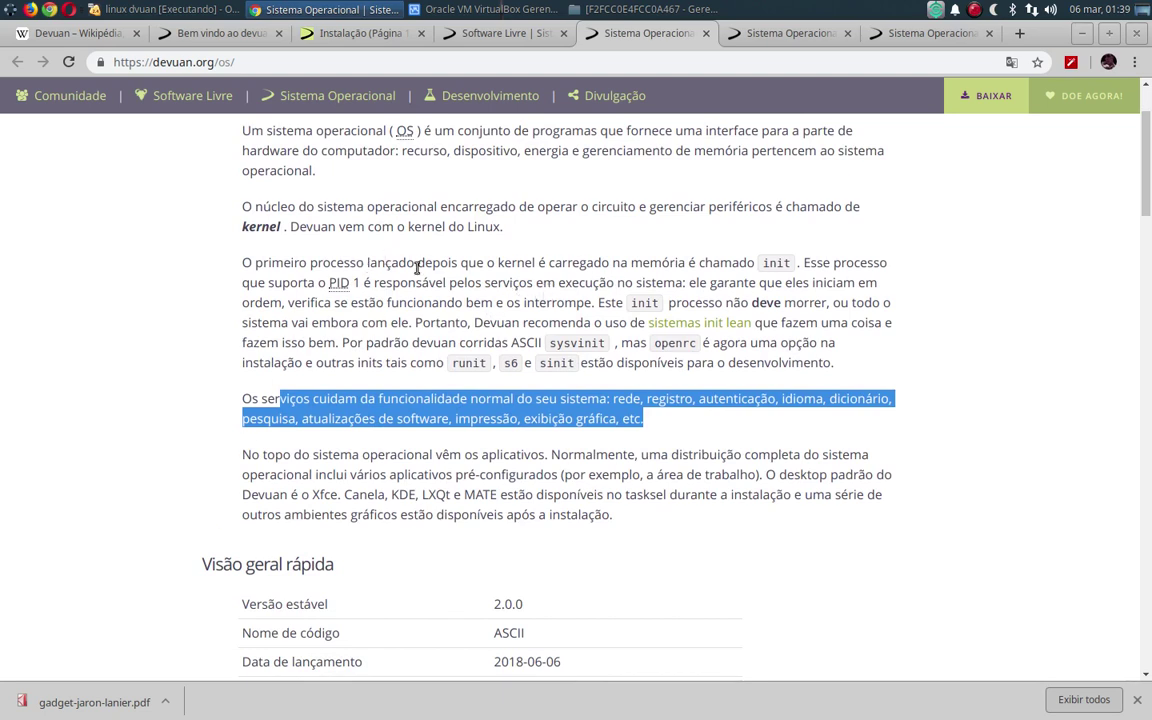
left_click_drag(440, 262, 740, 302)
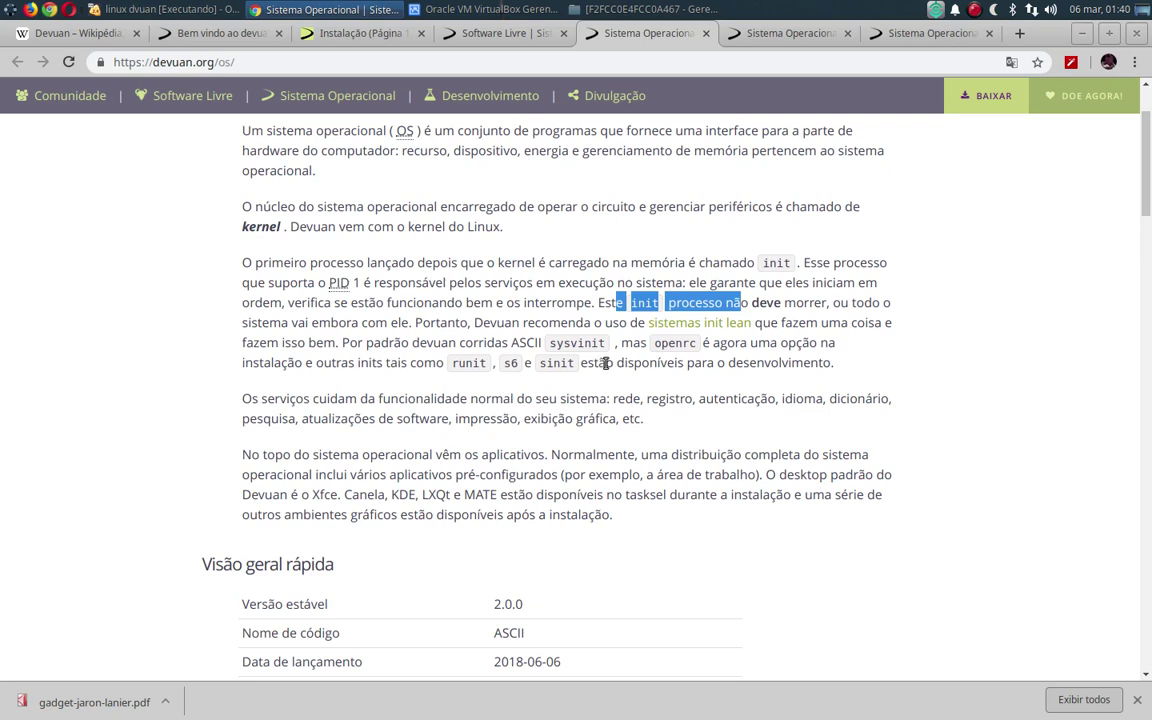
left_click_drag(605, 363, 702, 367)
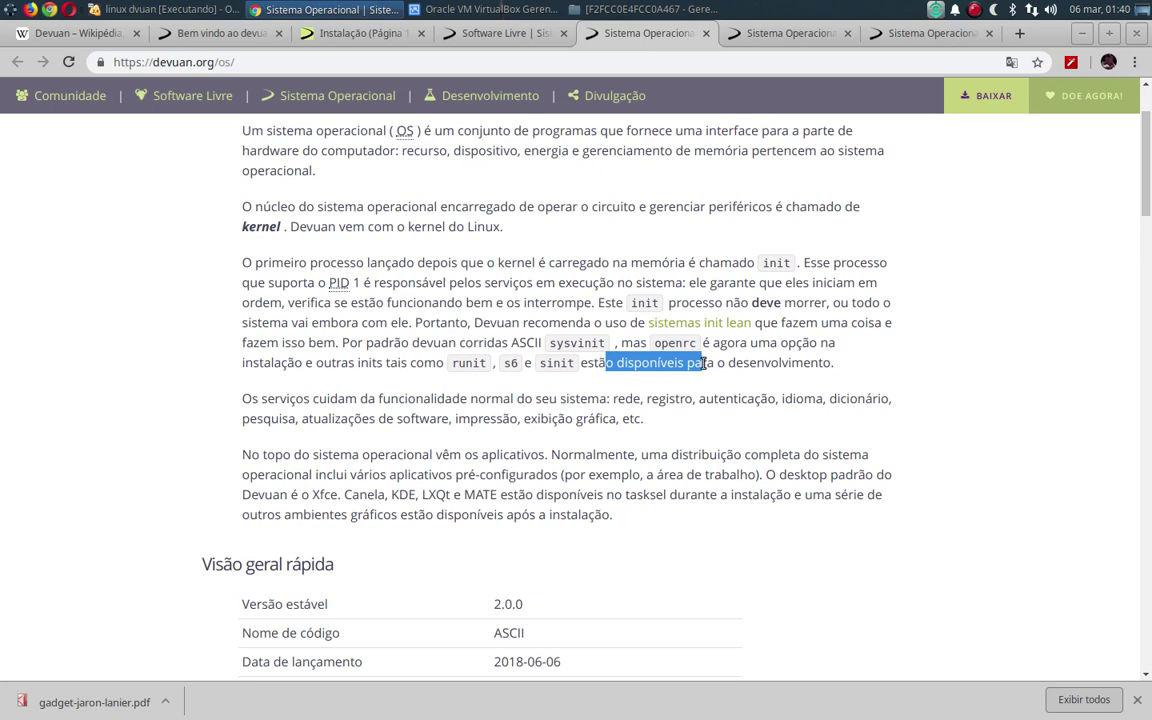
left_click_drag(555, 343, 676, 325)
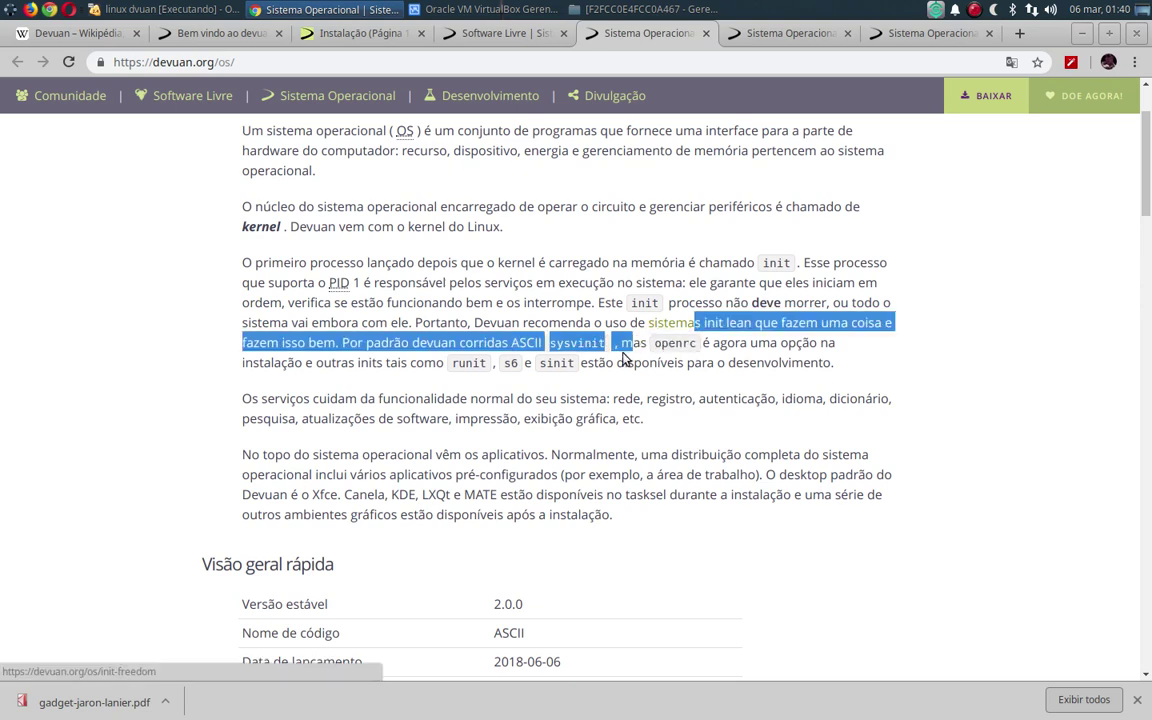
left_click(600, 356)
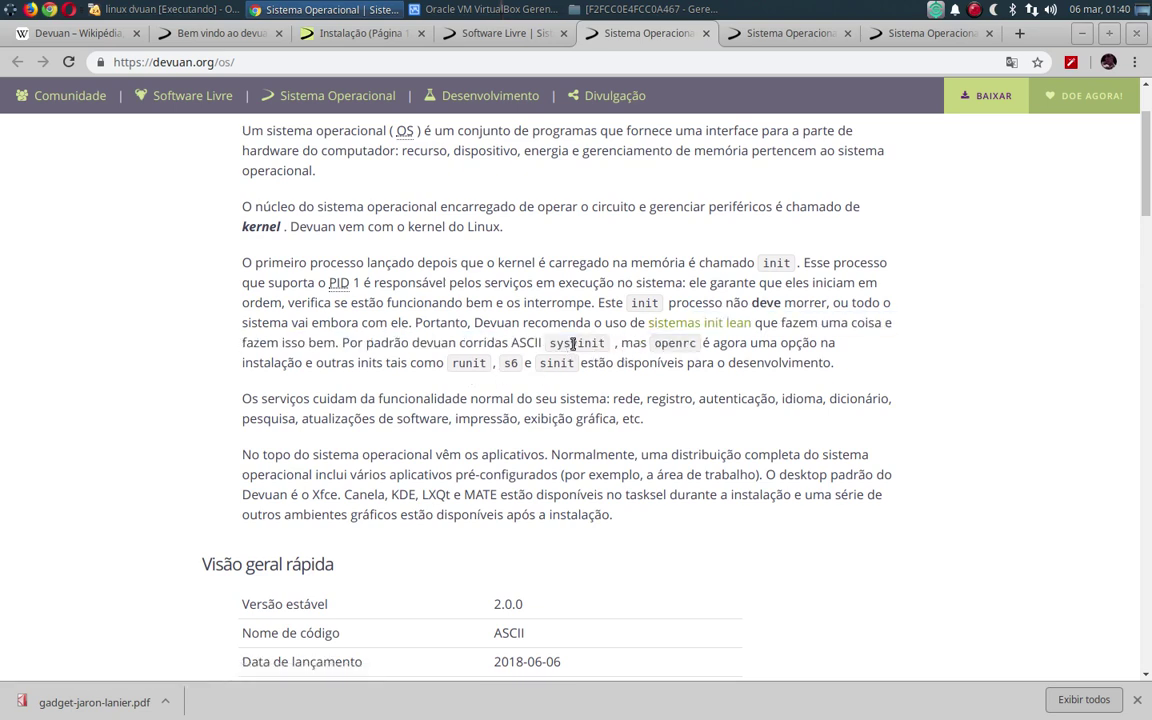
scroll(260, 374, "down", 2)
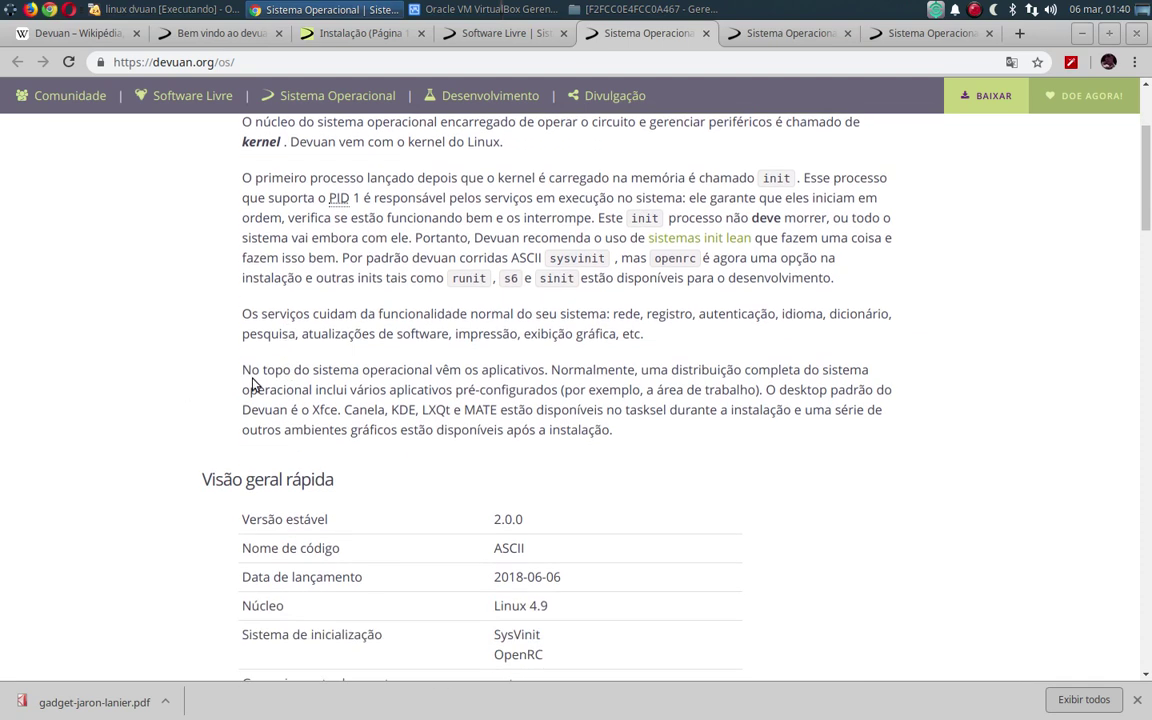
left_click_drag(267, 317, 524, 315)
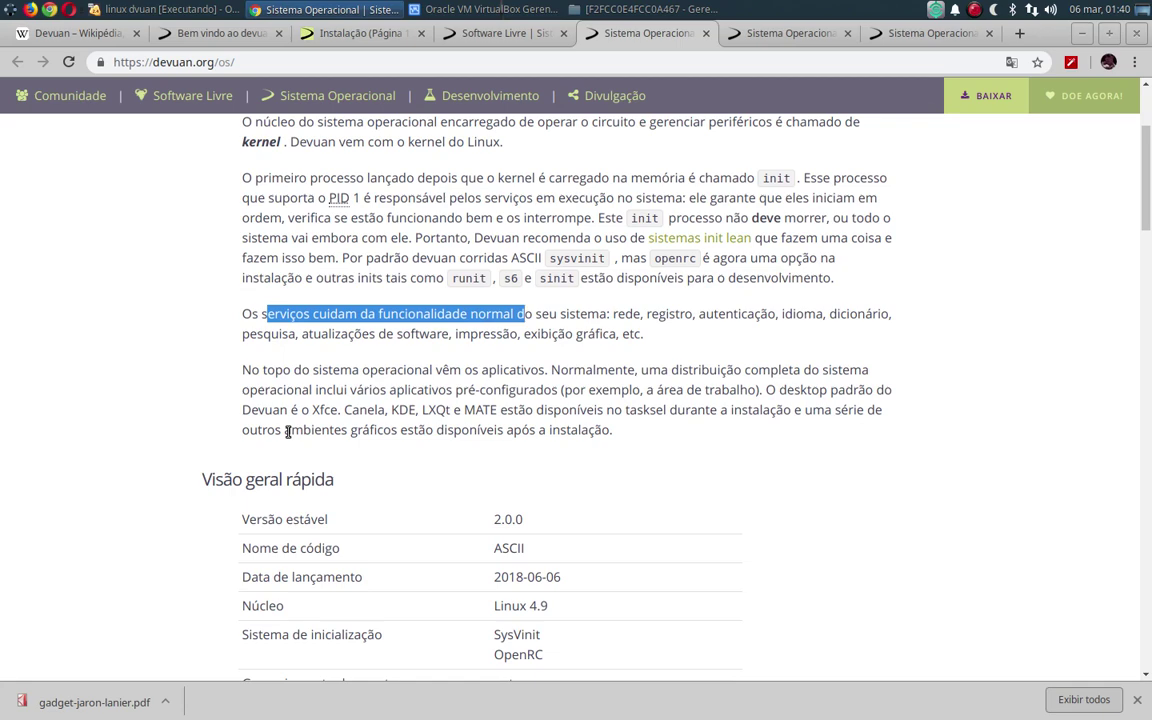
Review the quick overview table, from stable version and init system through ports, desktop environments and available images
scroll(288, 434, "down", 3)
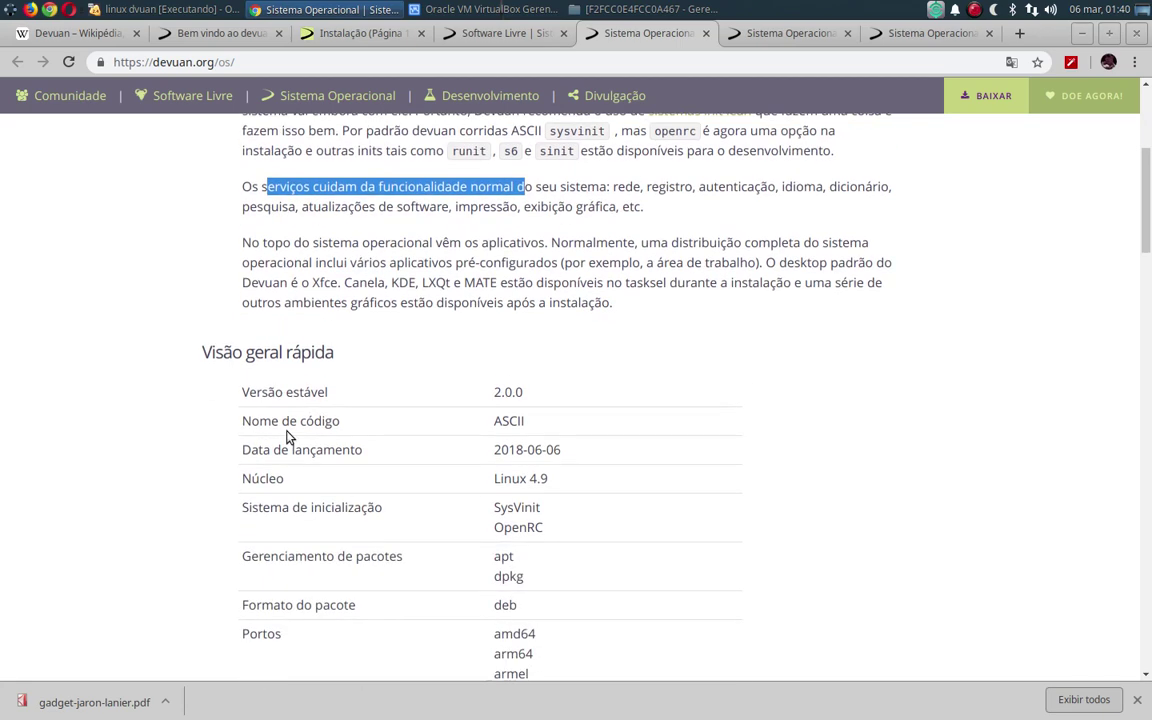
scroll(250, 300, "down", 4)
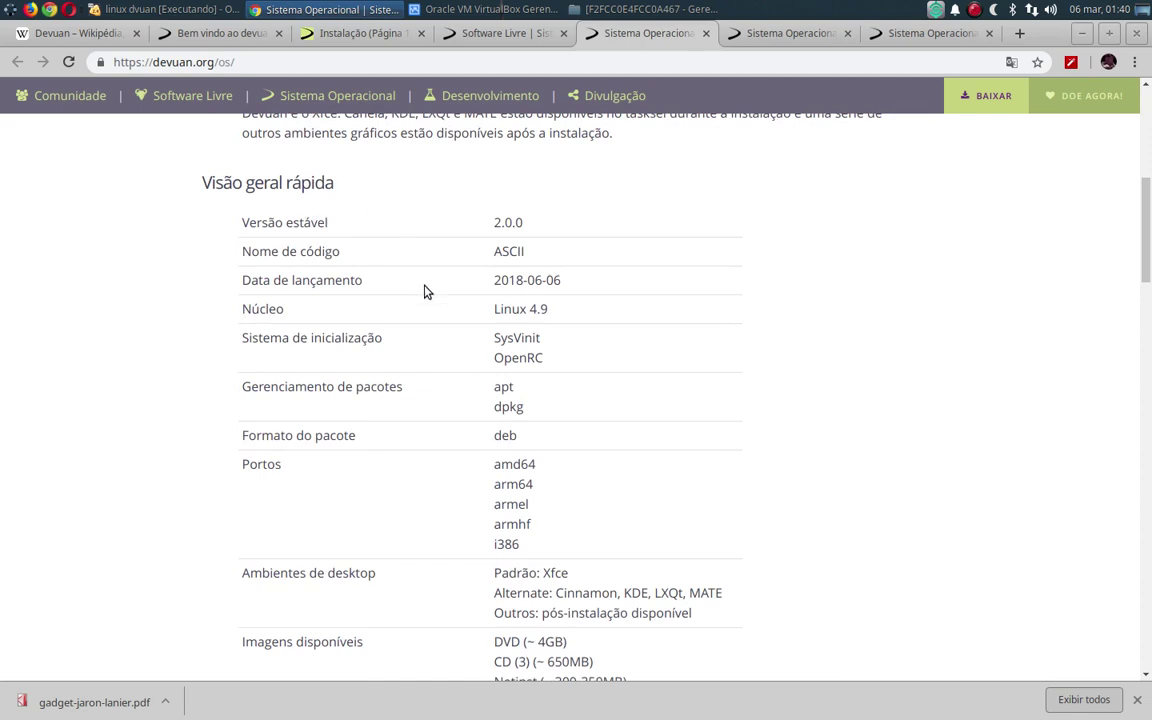
scroll(392, 572, "down", 5)
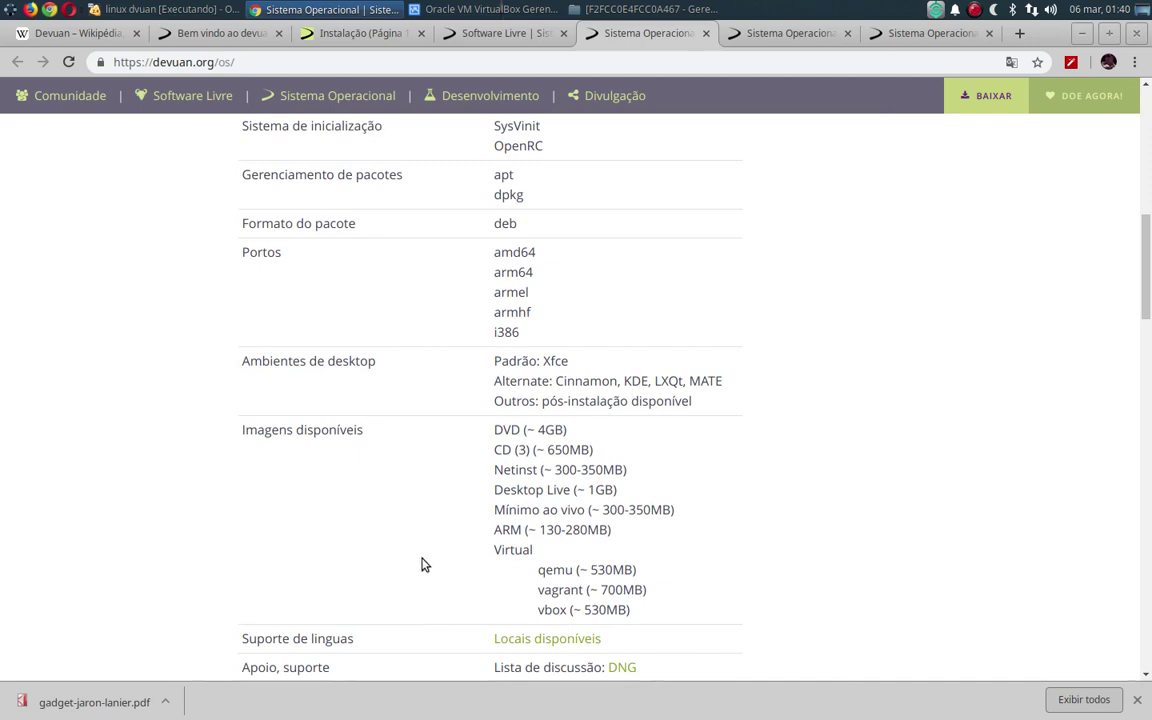
scroll(419, 570, "down", 3)
scroll(432, 573, "up", 8)
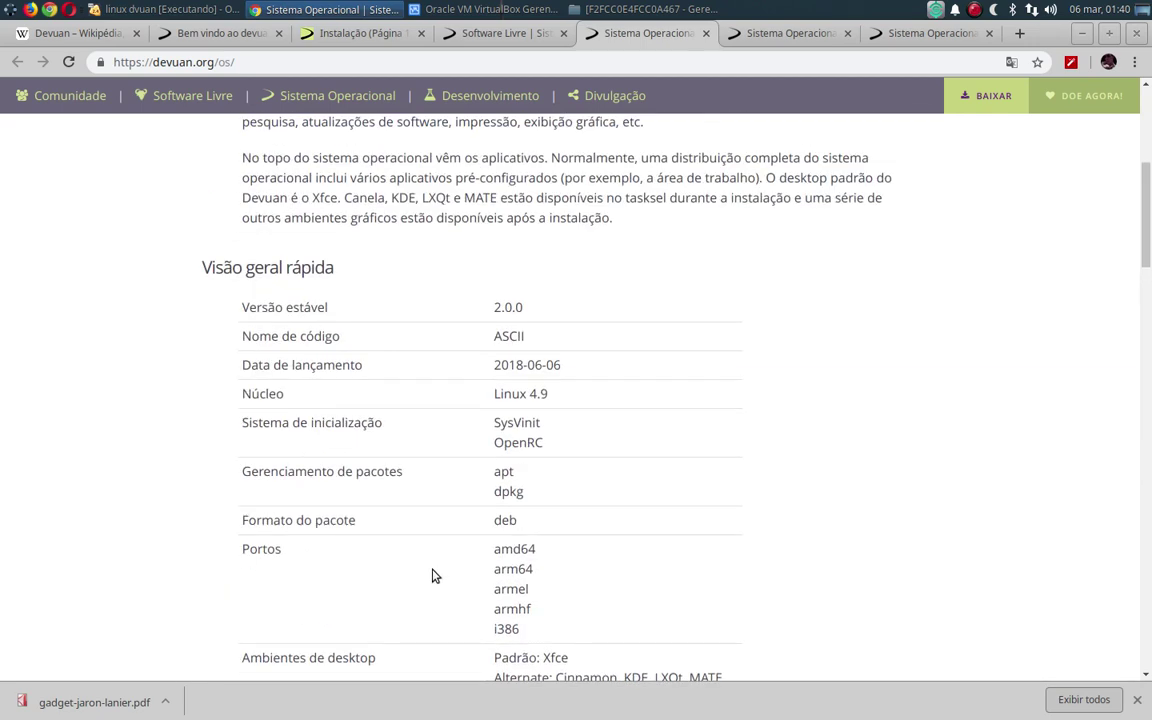
scroll(432, 575, "up", 3)
scroll(435, 575, "up", 2)
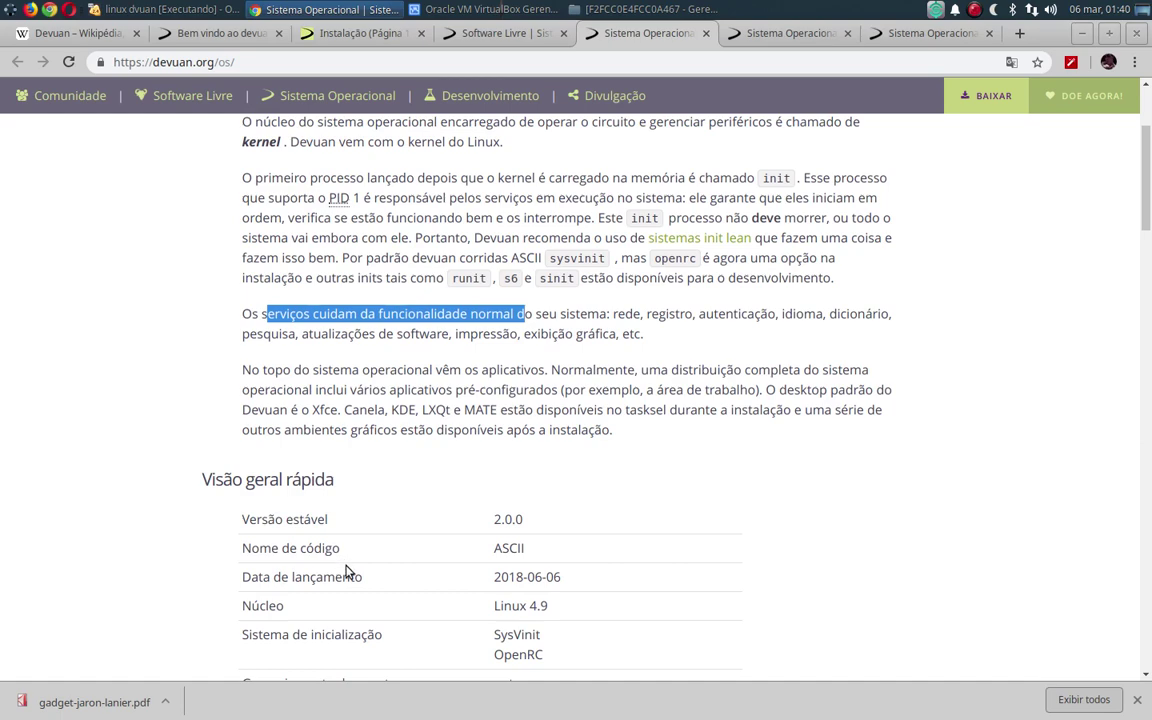
Skim the page's support, documentation and package repositories sections down to the ASCII and Jessie repository lines
scroll(347, 571, "down", 11)
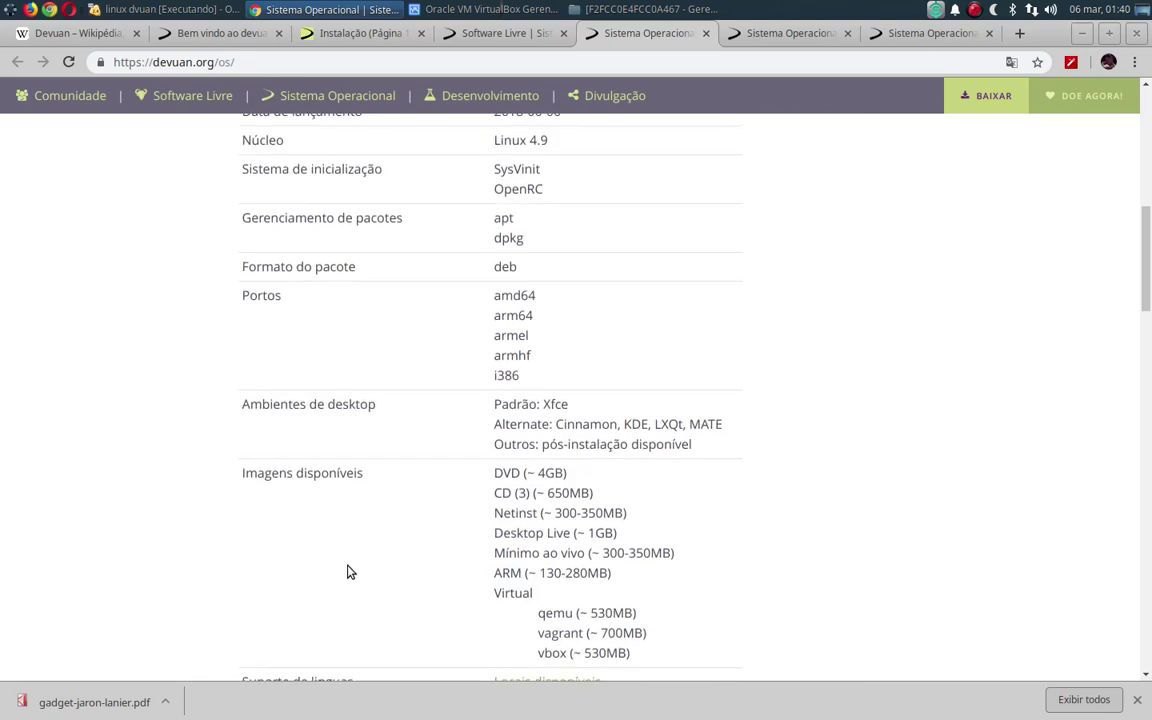
scroll(349, 571, "down", 10)
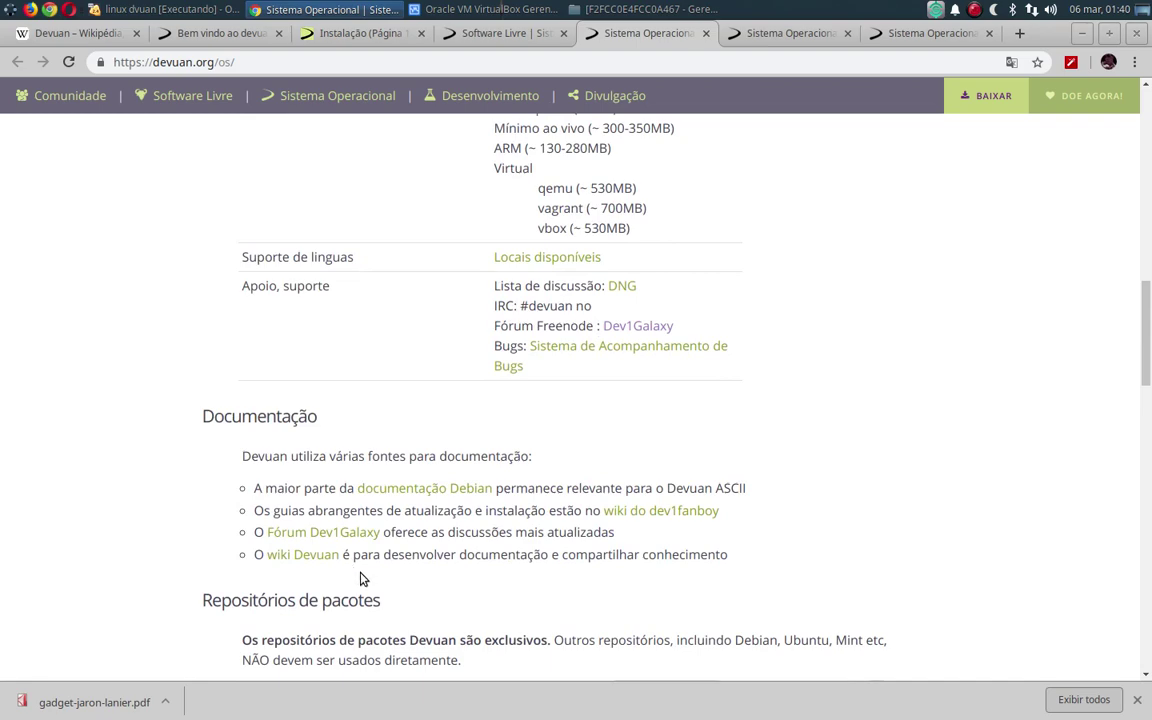
scroll(362, 578, "down", 10)
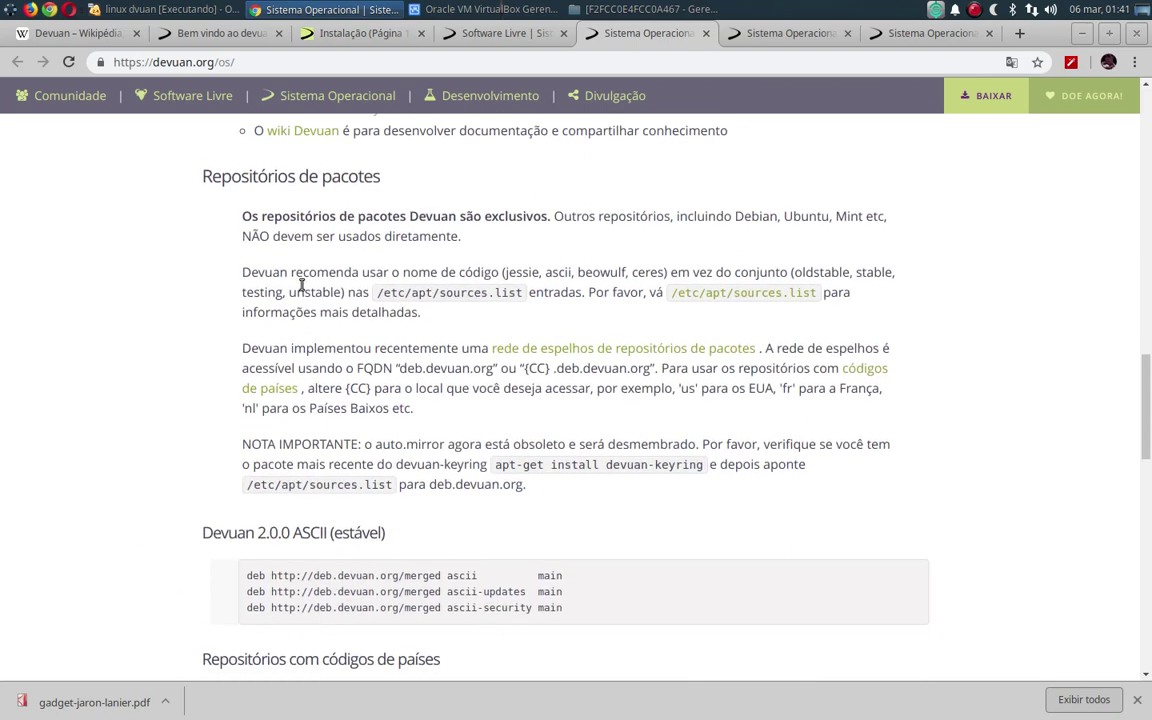
scroll(512, 627, "down", 6)
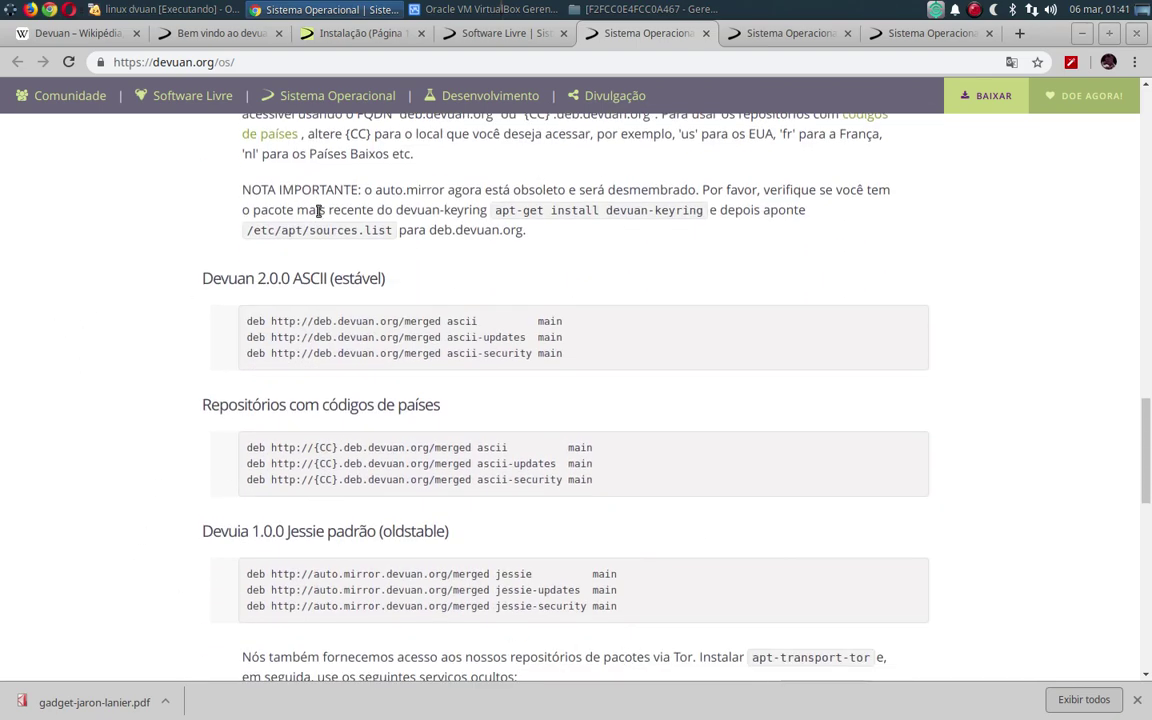
Look over Devuan's outreach page with its branded merchandise and the development page with its developer resources
left_click(800, 36)
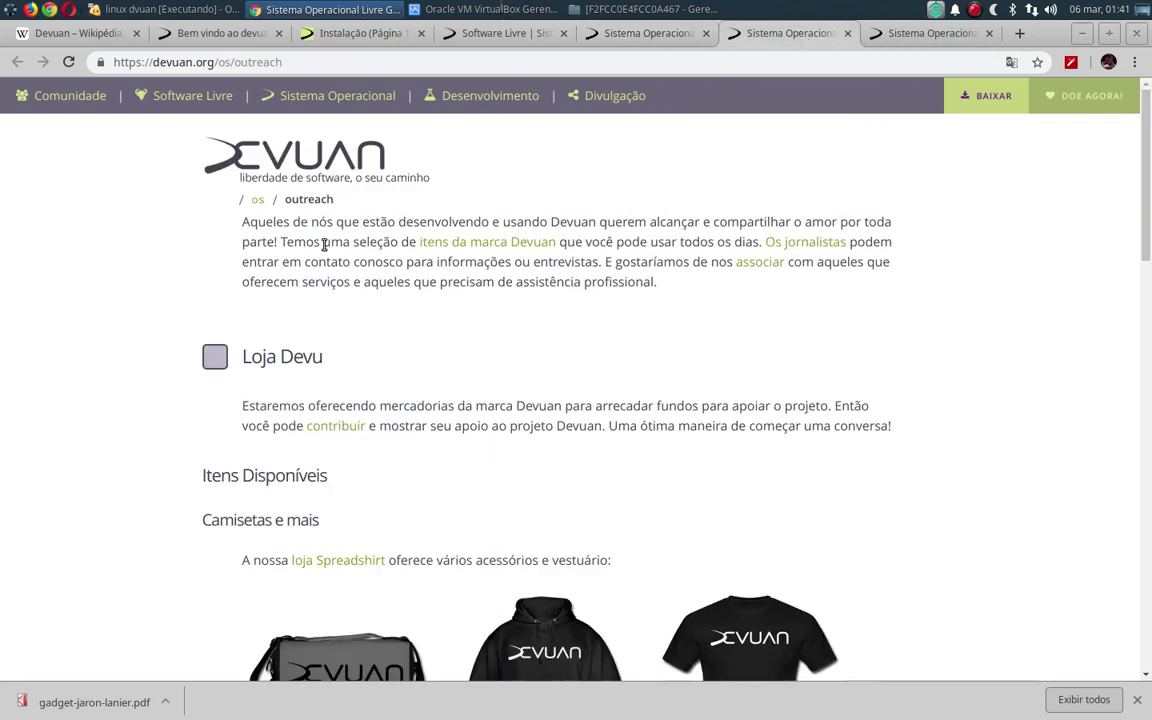
scroll(165, 465, "down", 6)
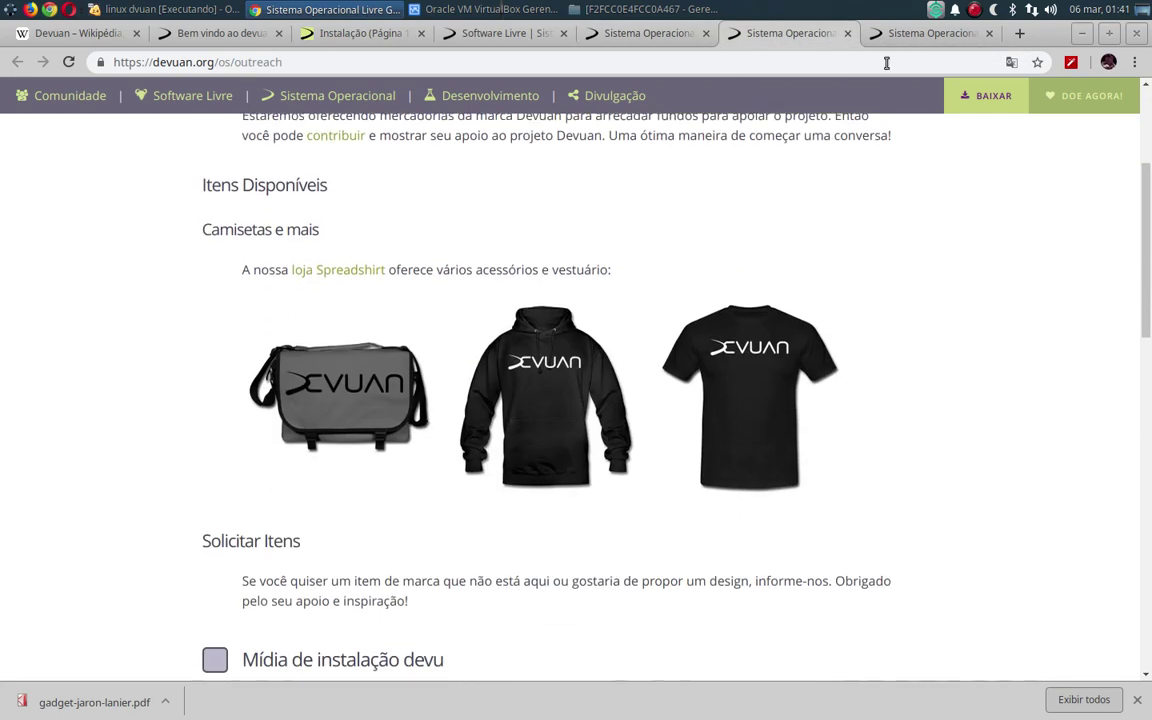
left_click(935, 33)
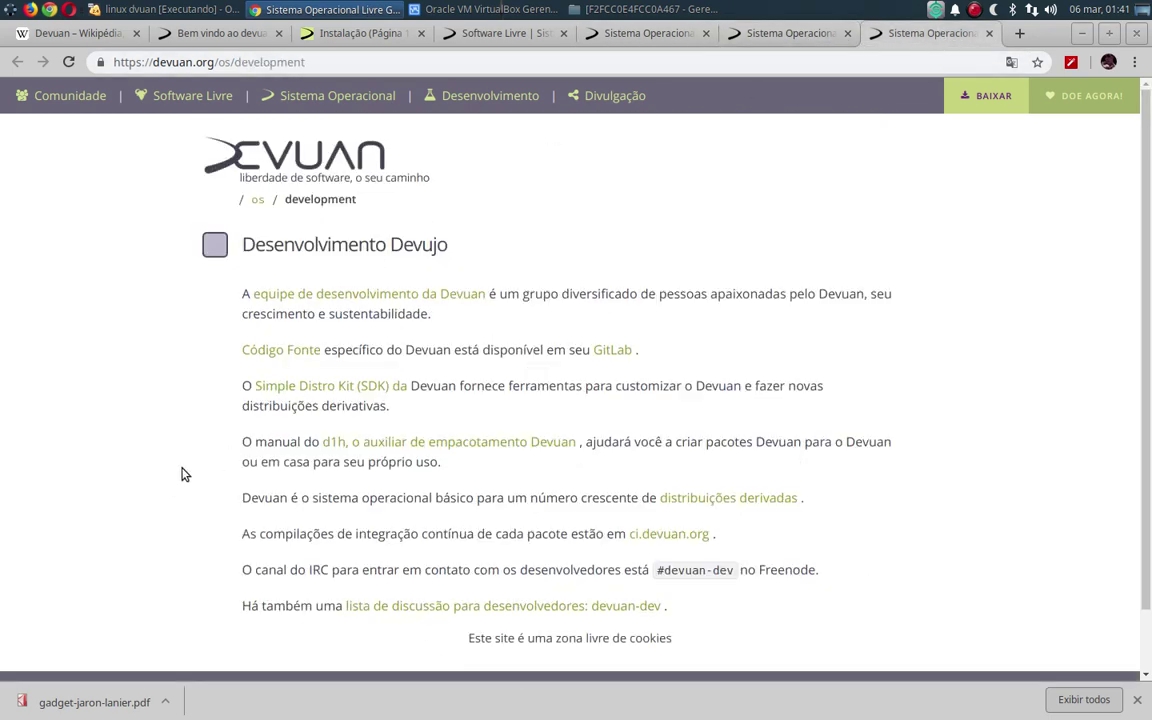
scroll(181, 473, "down", 2)
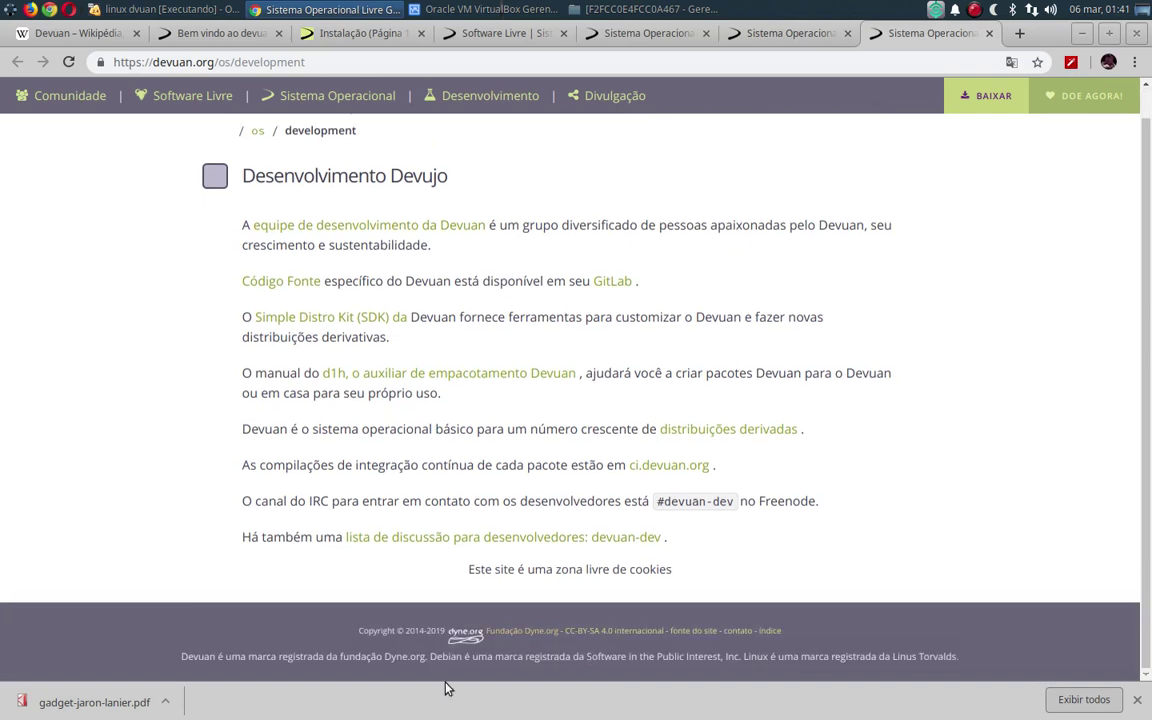
scroll(621, 470, "up", 2)
Switch to the running linux dvuan virtual machine in VirtualBox and put its display in scaled mode
left_click(1082, 35)
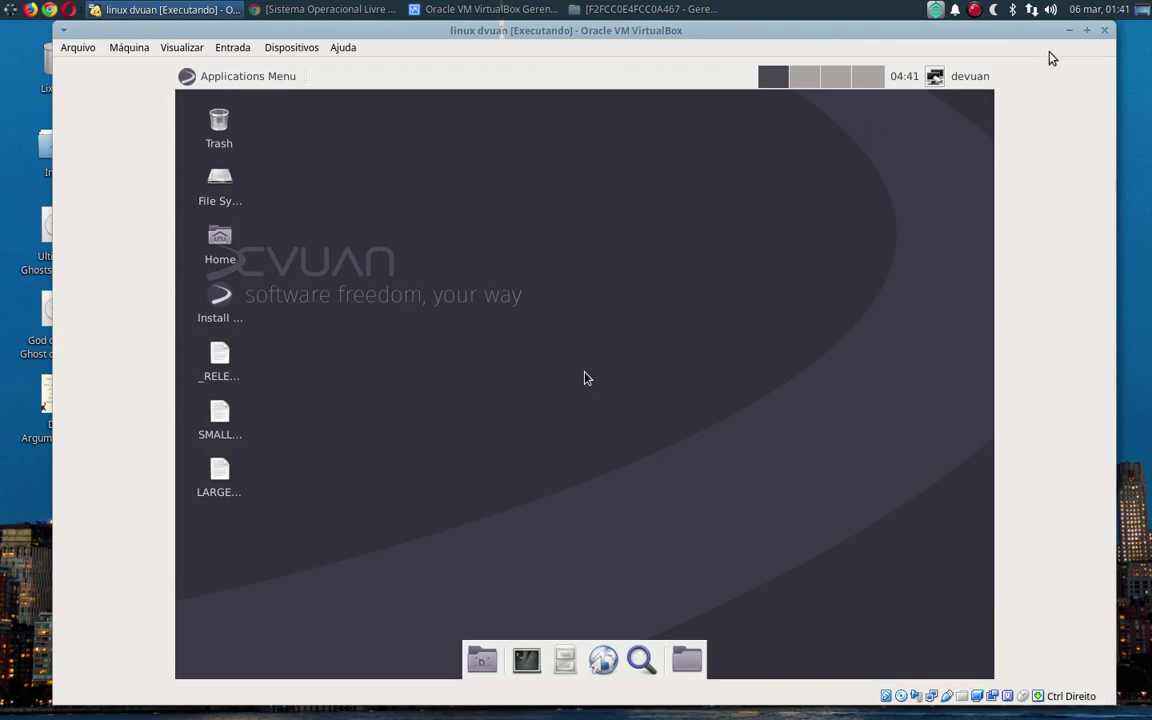
left_click(185, 48)
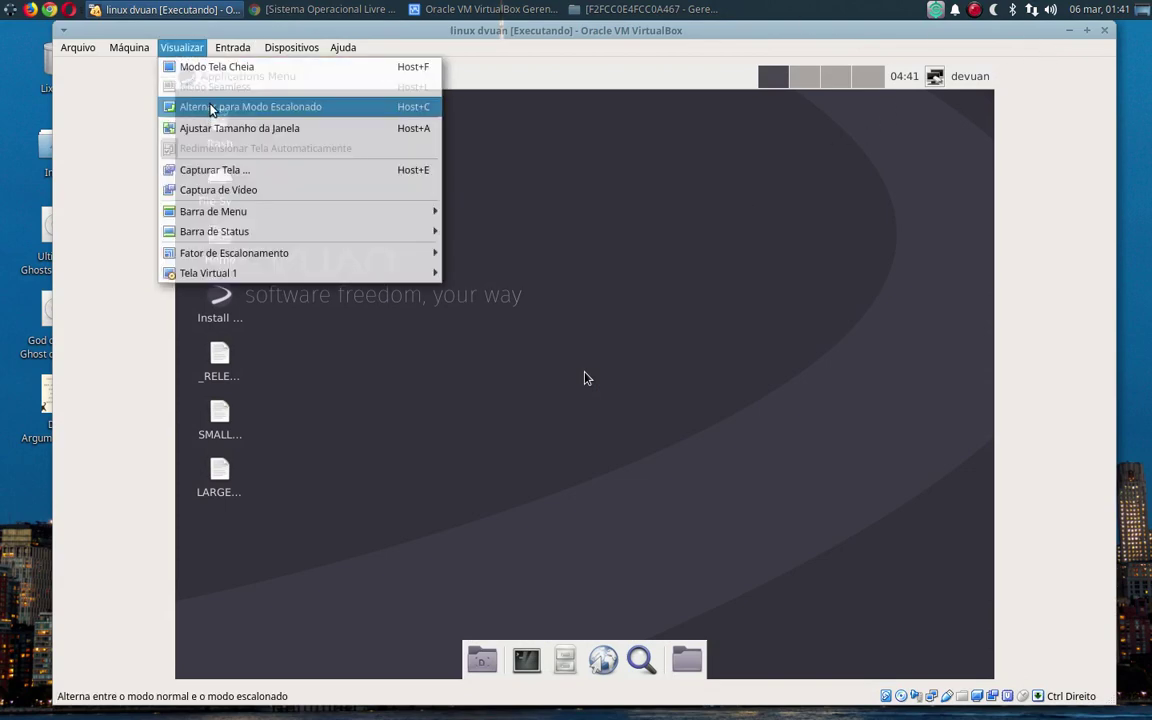
left_click(208, 110)
left_click(614, 432)
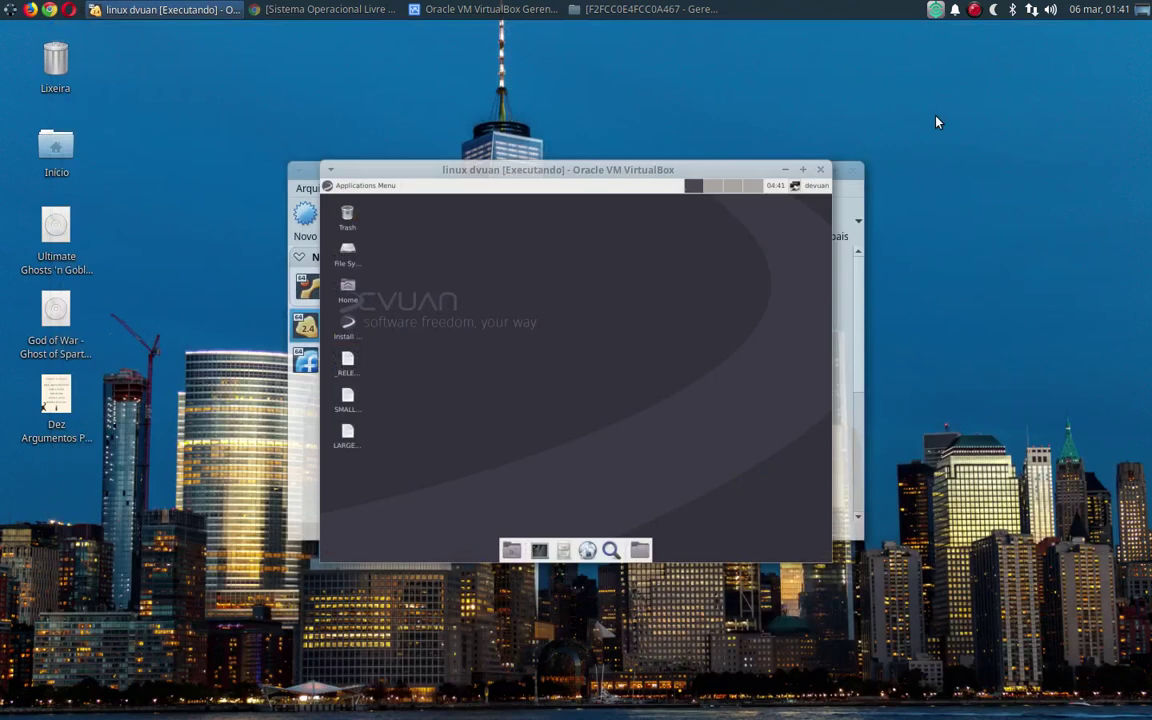
Enlarge the linux dvuan machine window to fill nearly the whole host screen and allow it to capture the mouse
left_click_drag(766, 180, 400, 317)
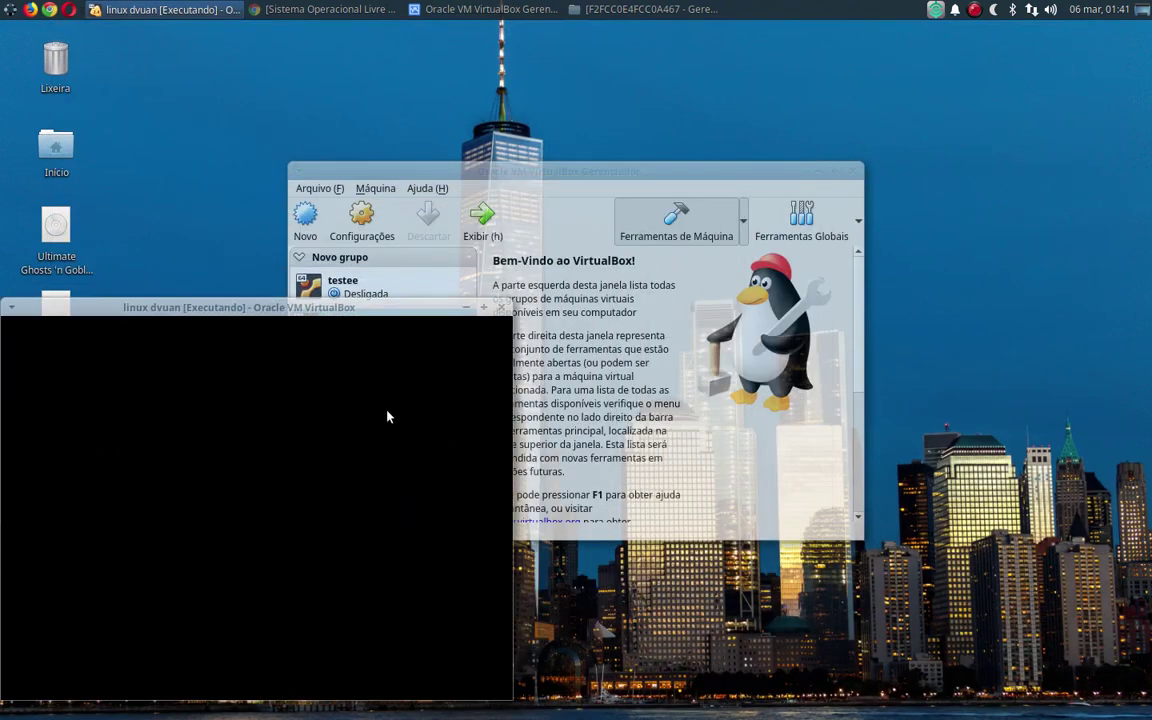
left_click(334, 489)
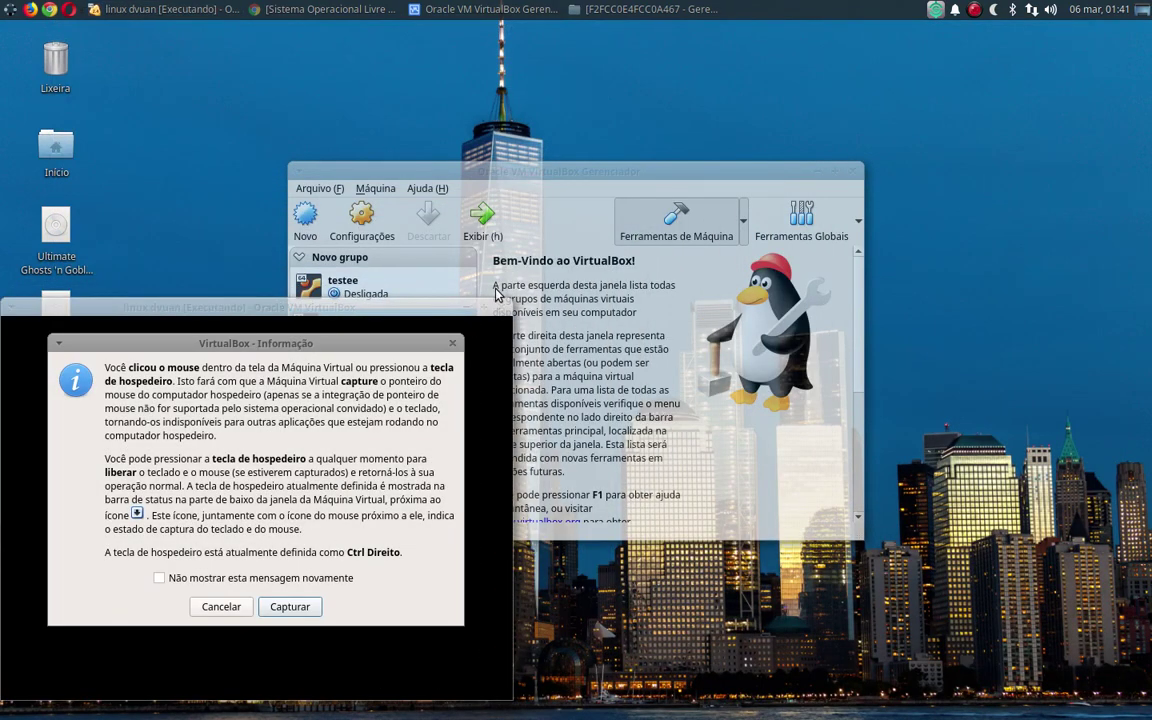
left_click_drag(507, 305, 1143, 44)
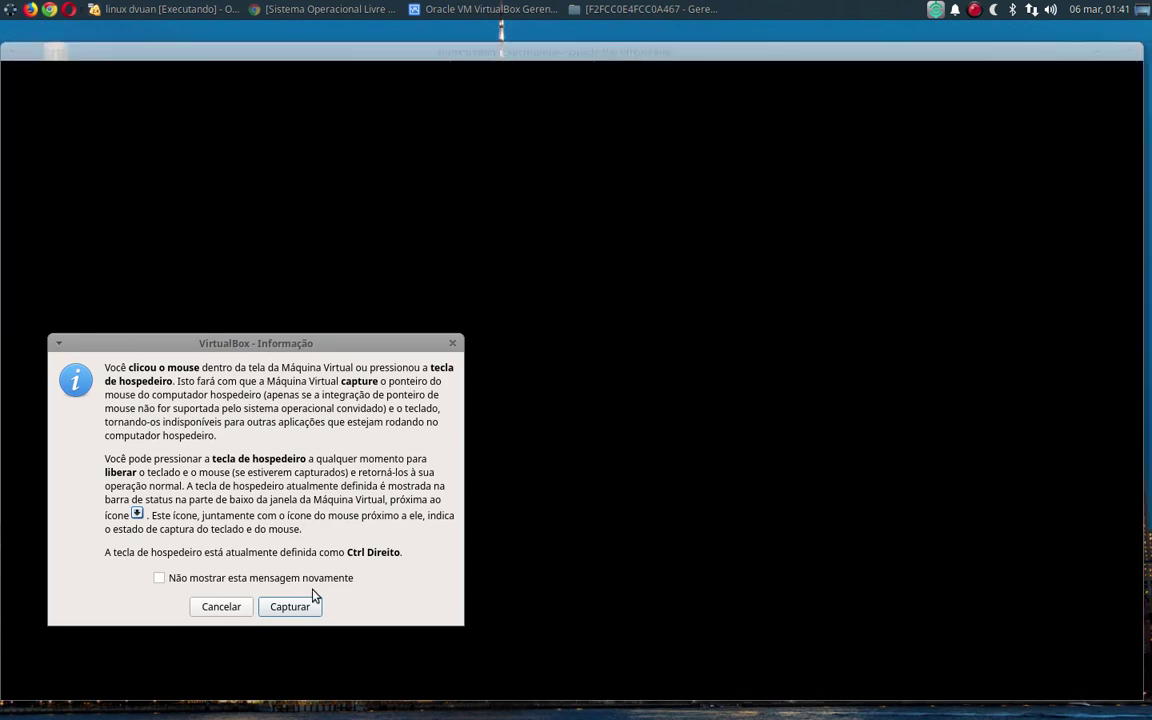
left_click(290, 606)
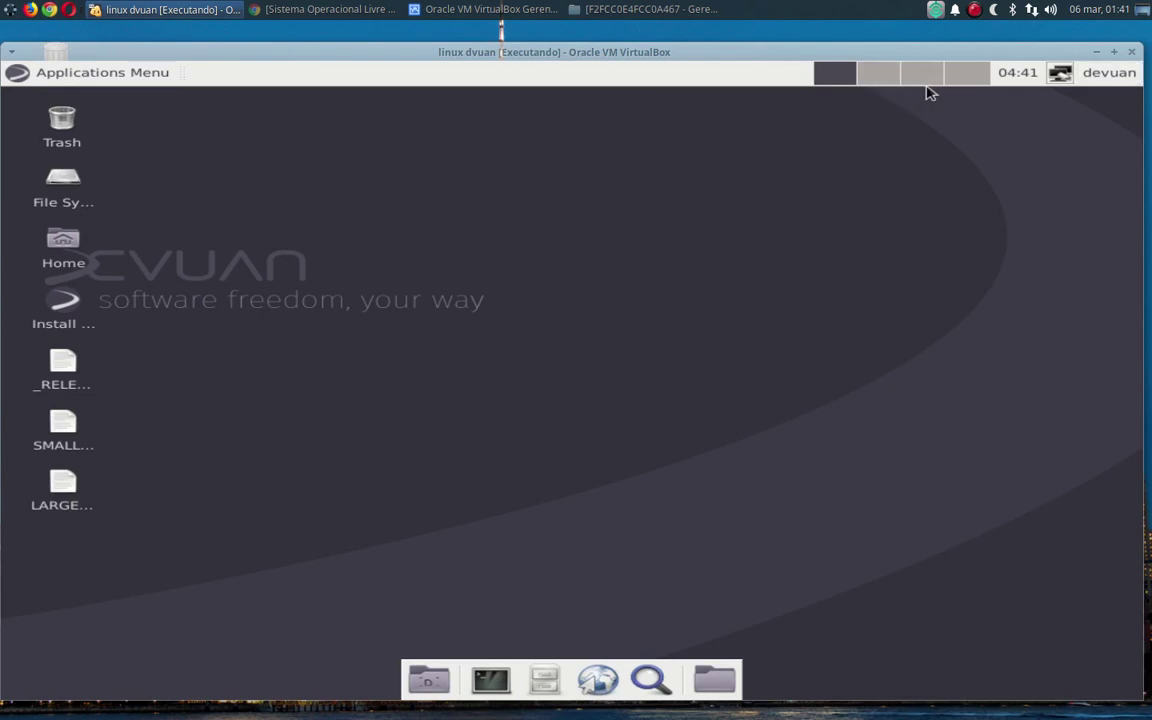
Browse the Xfce applications menu, examining the programs listed under Settings, Accessories, Office and System, and close it
left_click(52, 72)
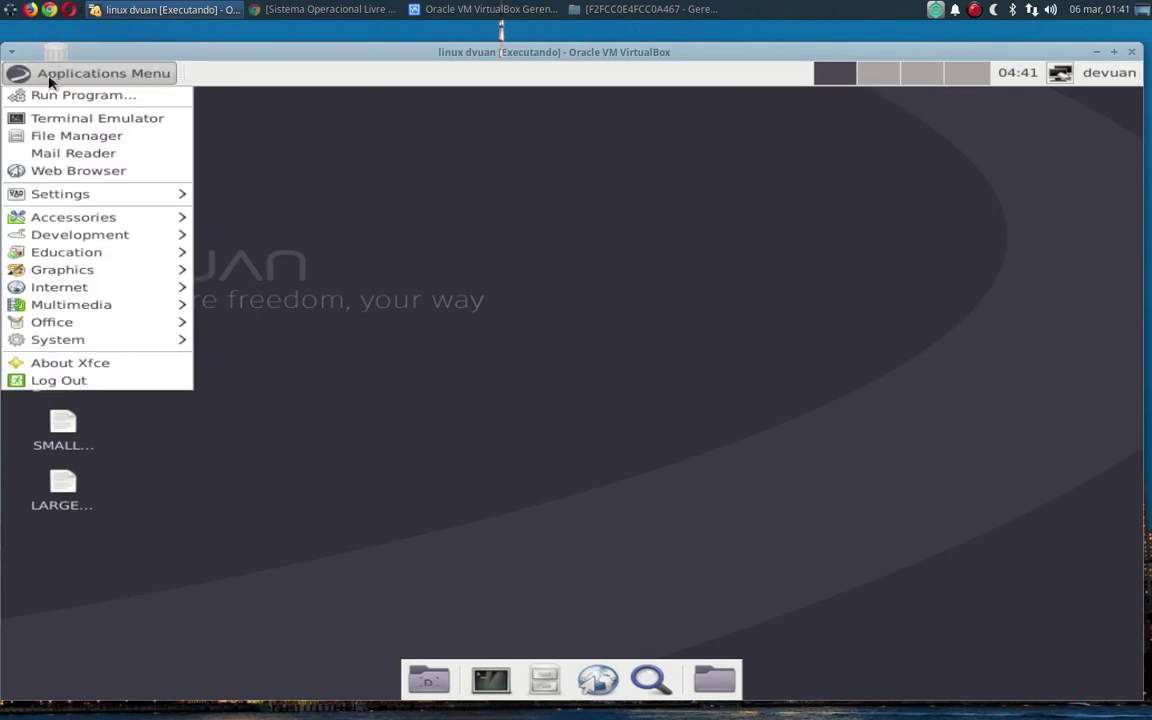
mouse_move(52, 198)
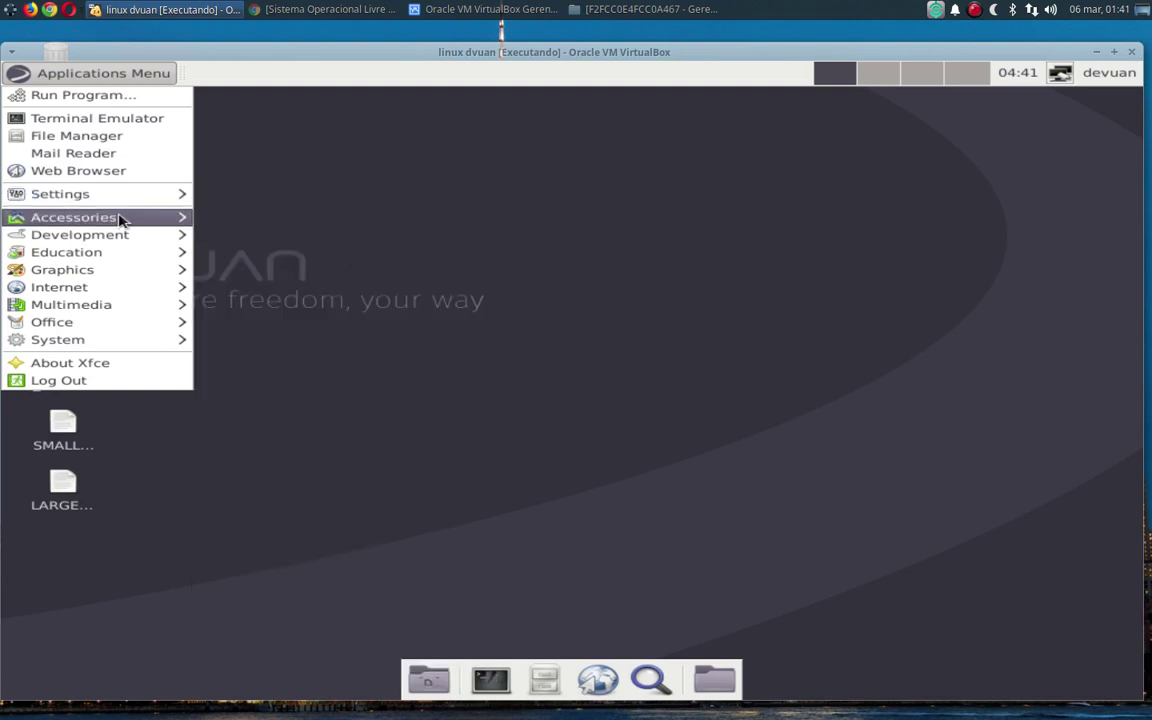
mouse_move(127, 222)
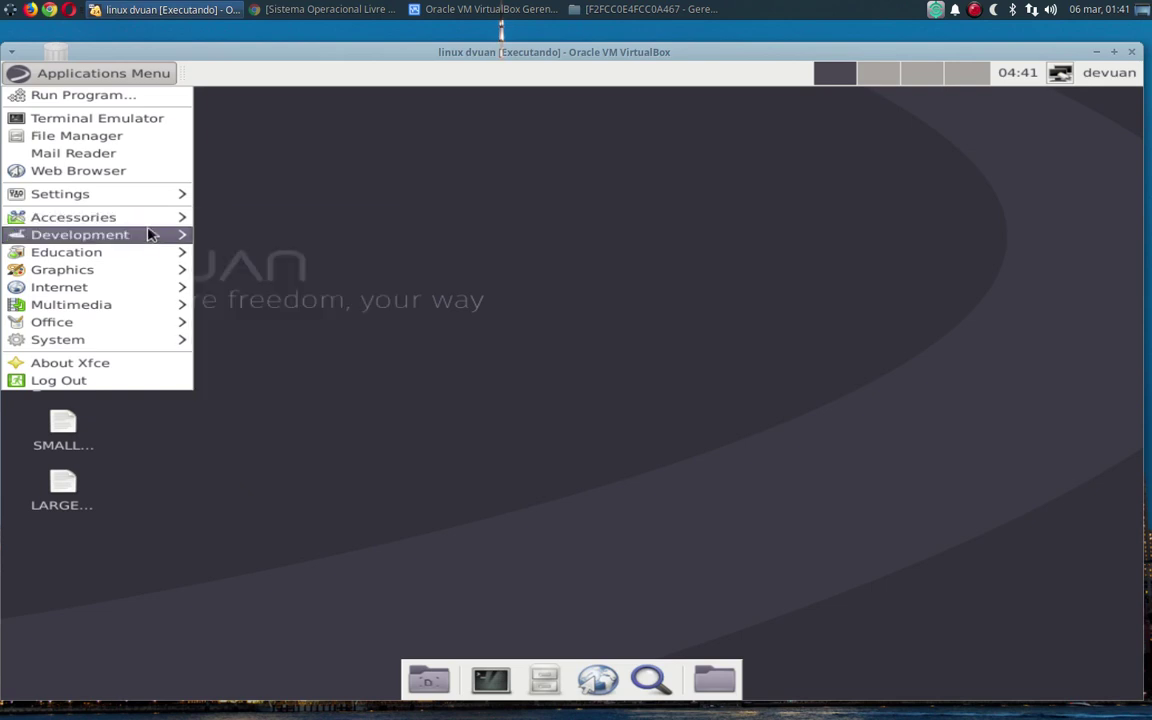
mouse_move(167, 204)
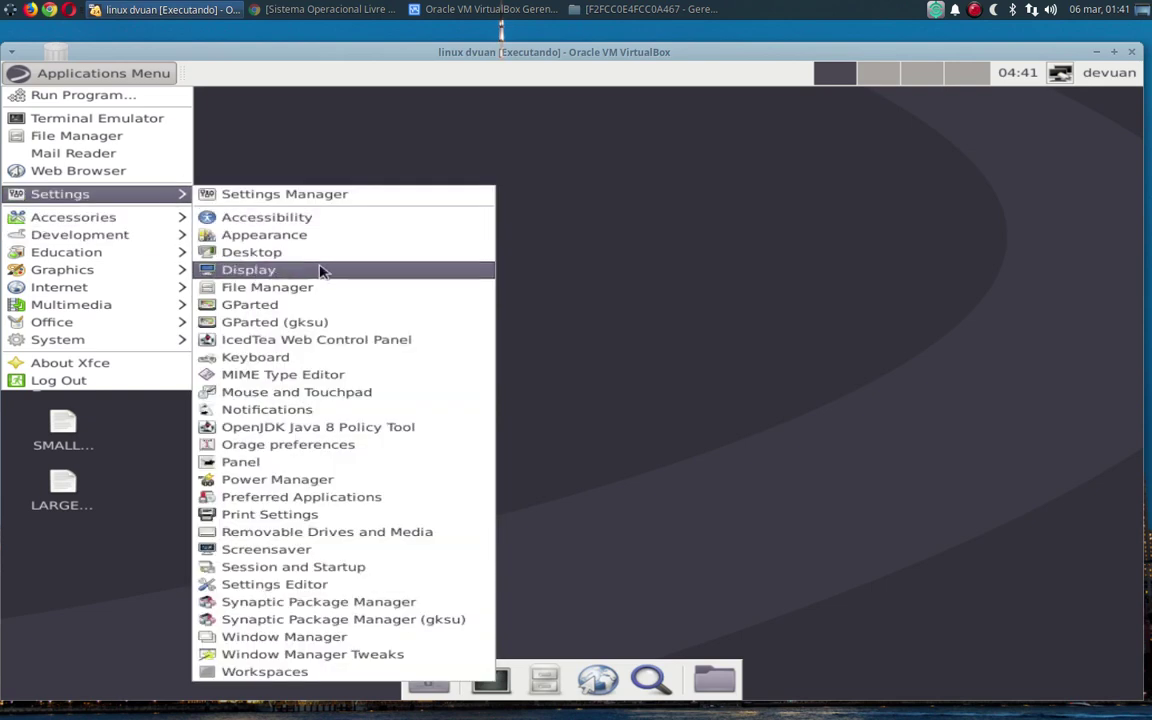
mouse_move(125, 220)
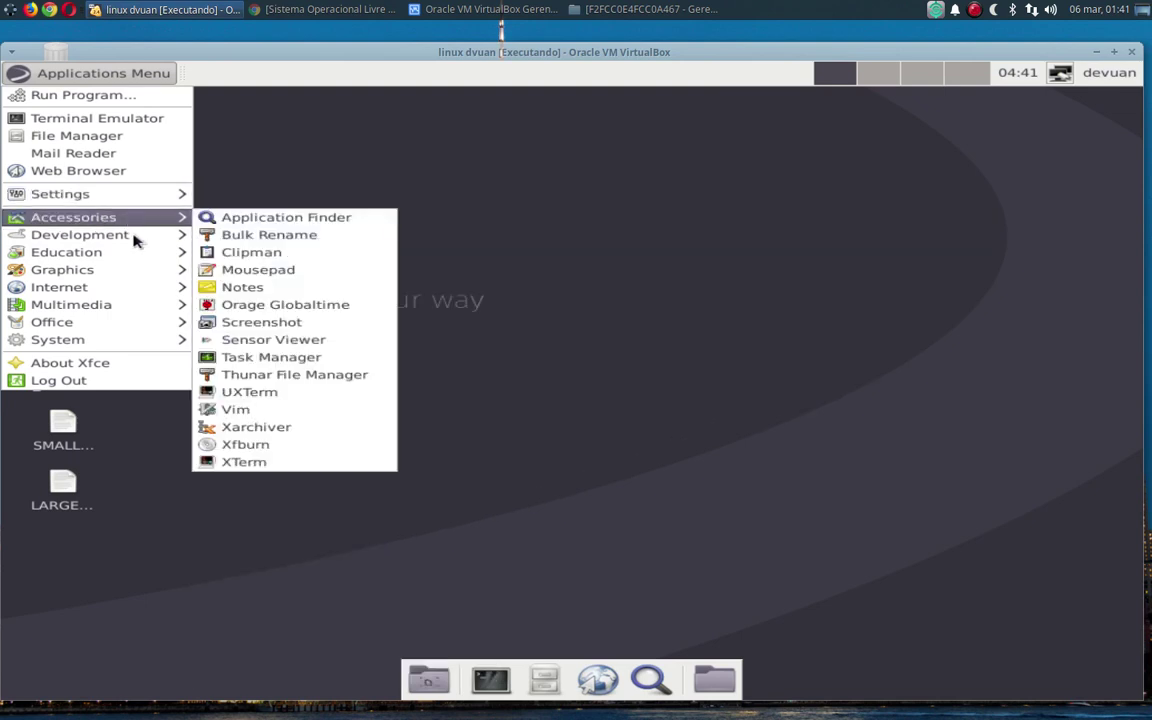
mouse_move(105, 242)
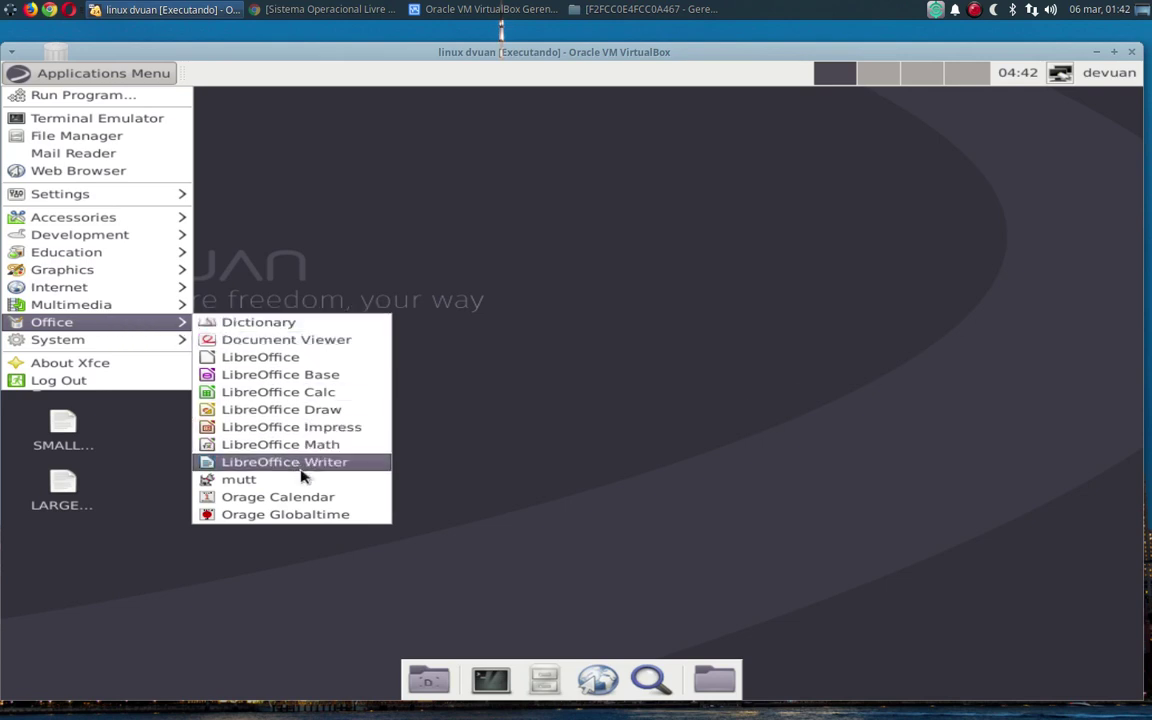
mouse_move(164, 346)
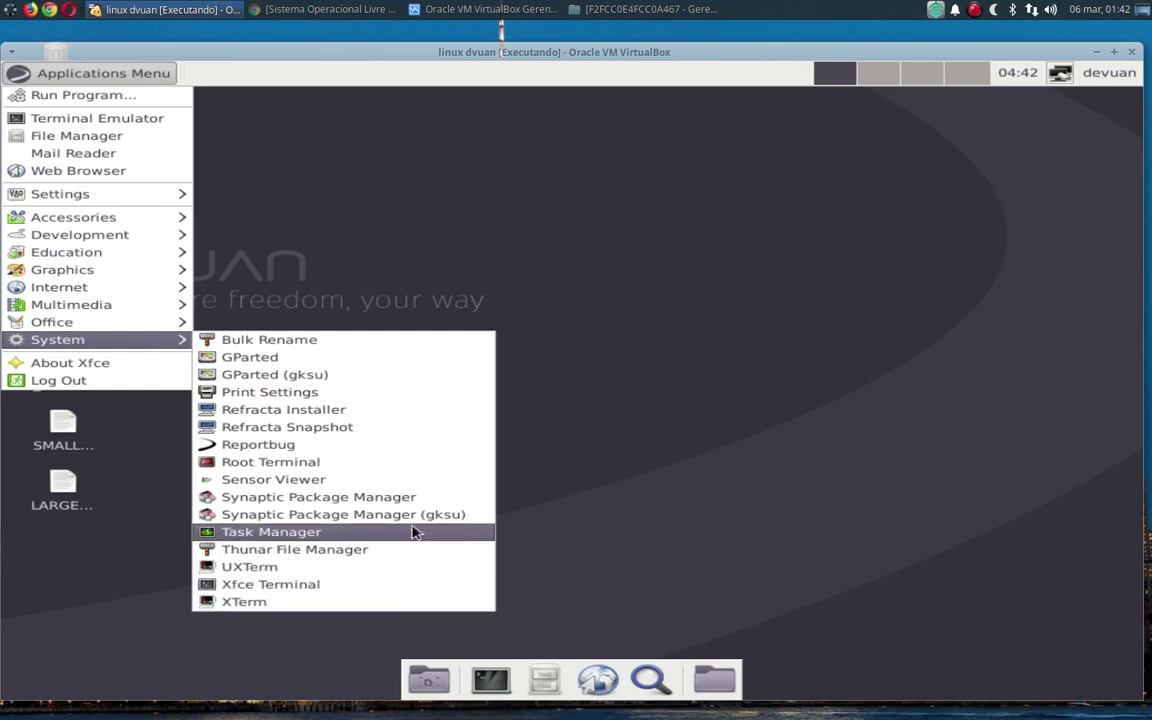
mouse_move(140, 305)
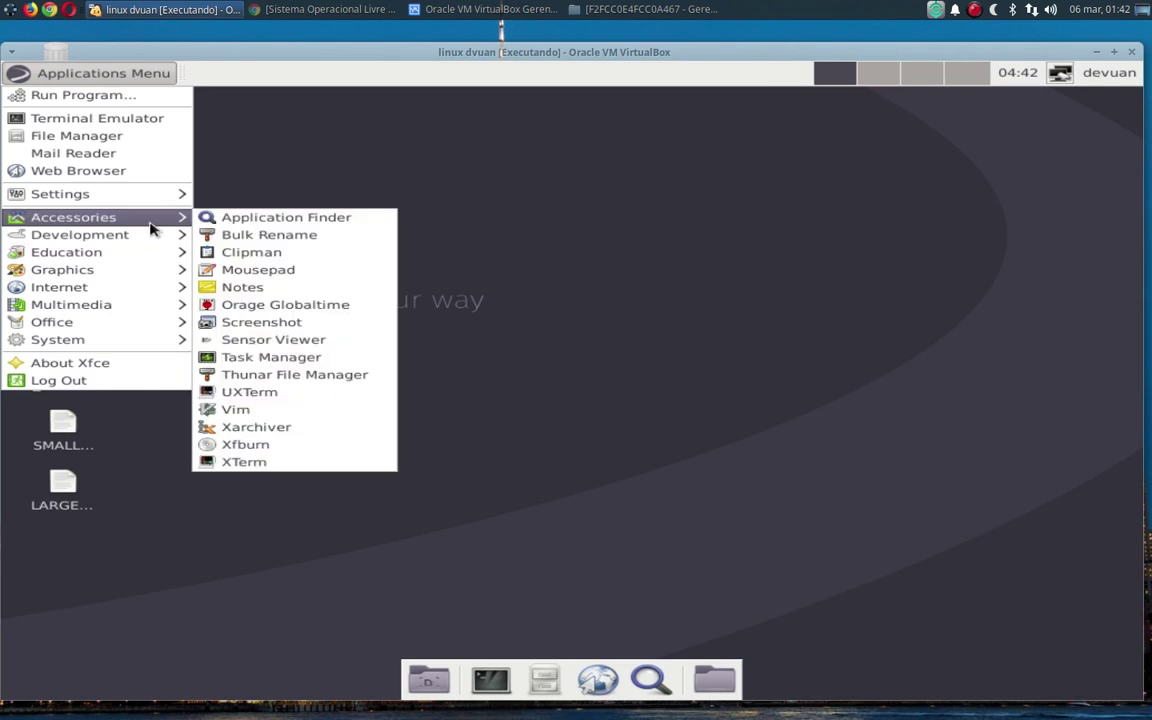
left_click(608, 247)
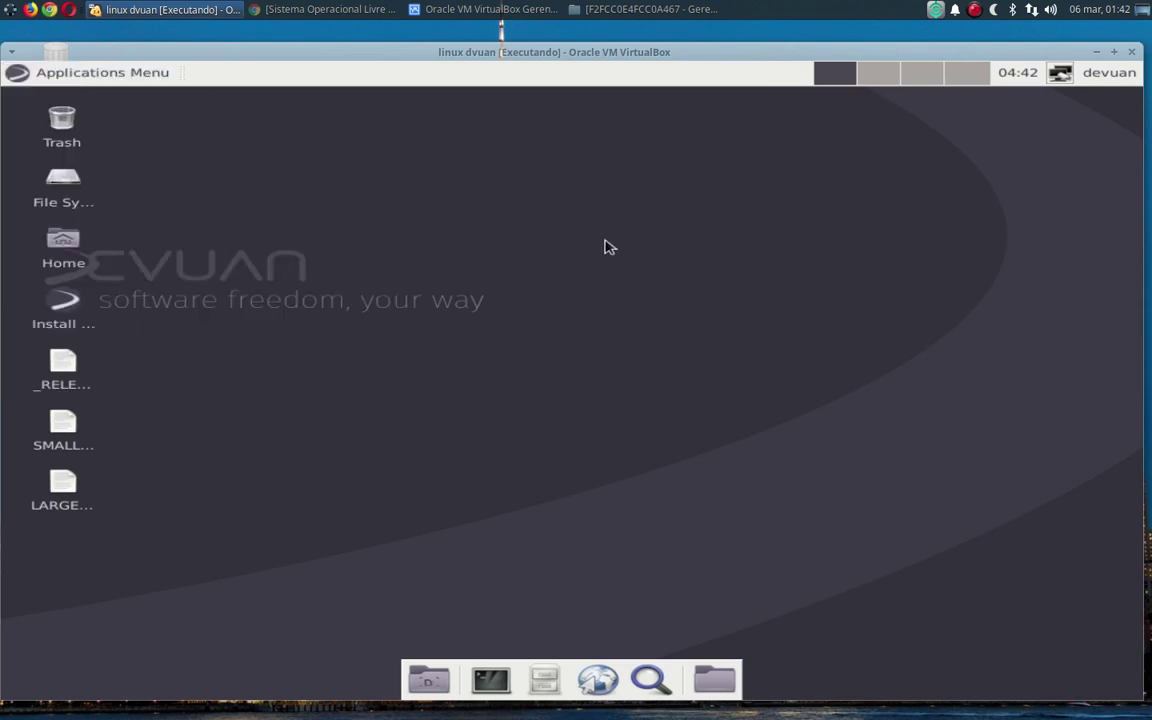
Open the _RELEASE_NOTES file from the desktop, skim it through to the end and close it
left_click(75, 303)
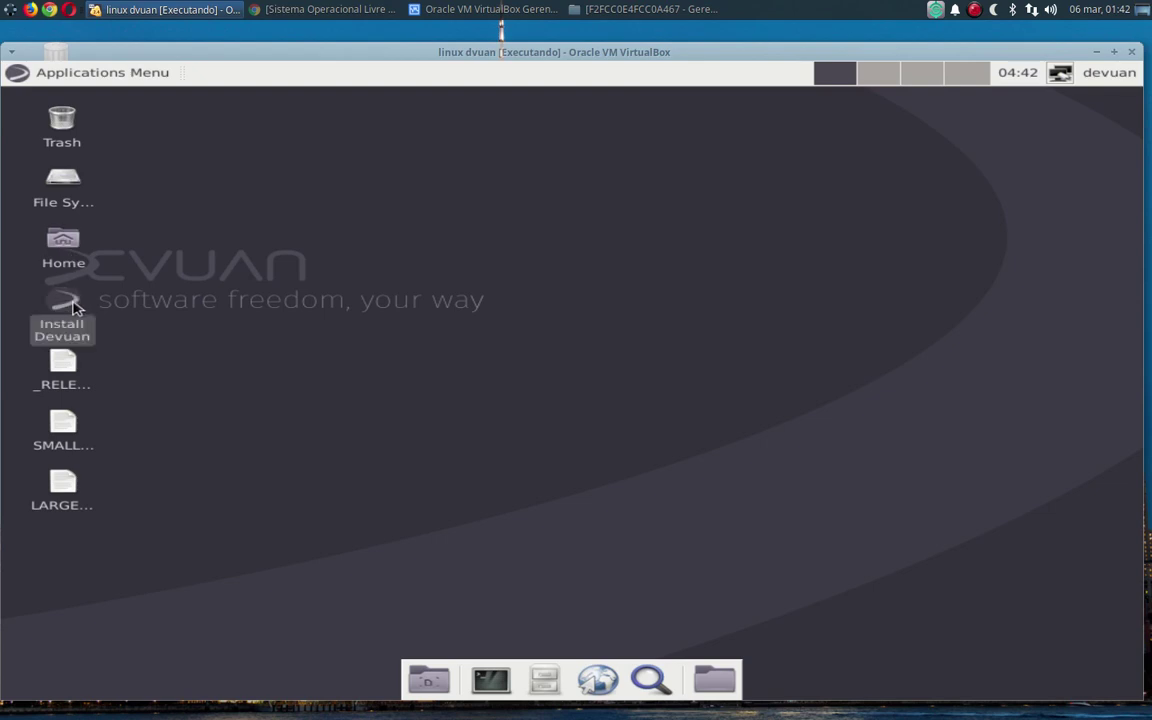
left_click(64, 390)
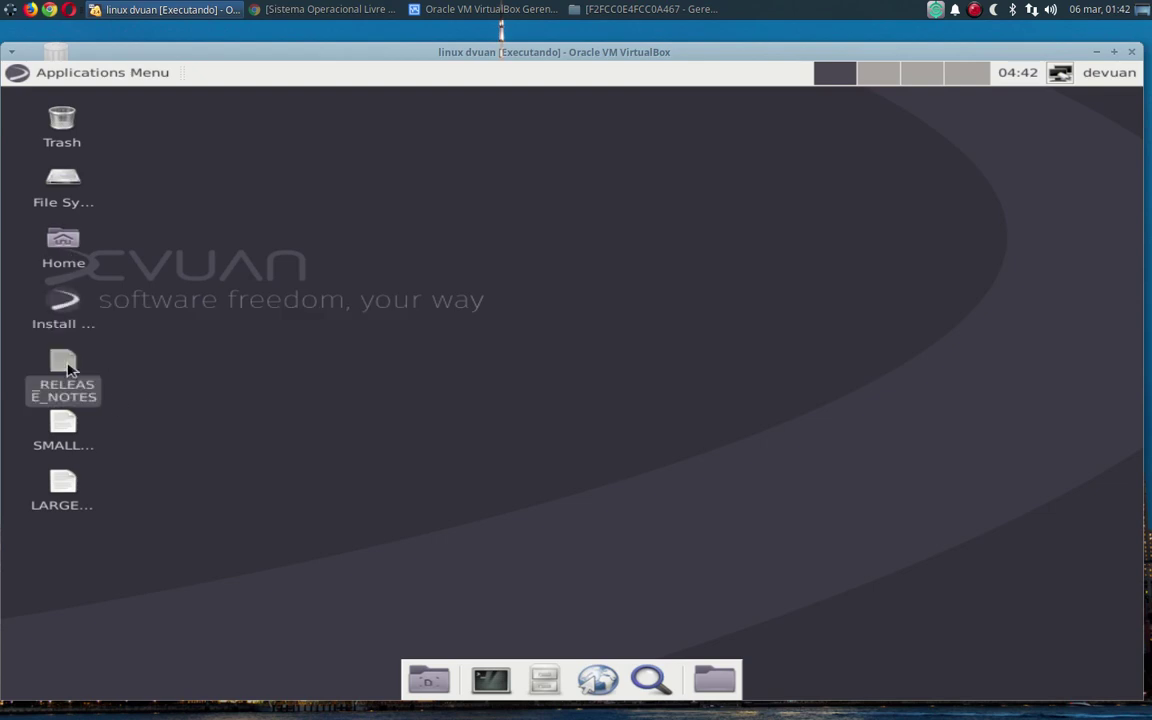
double_click(56, 362)
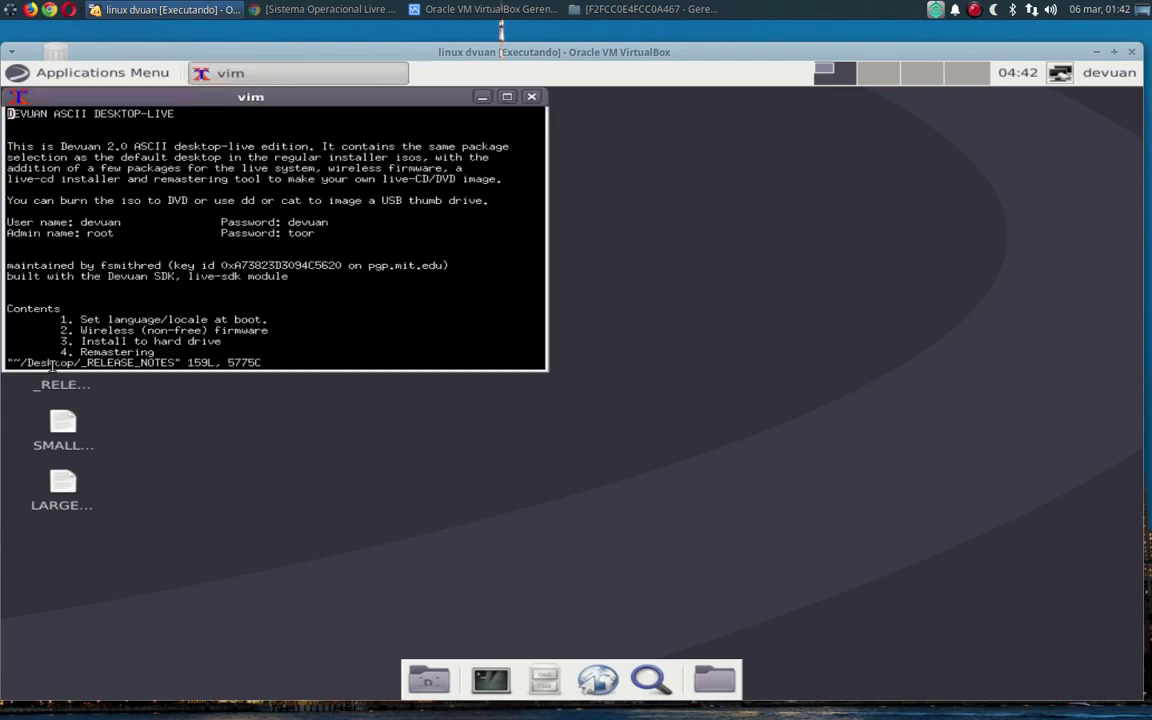
scroll(306, 272, "down", 18)
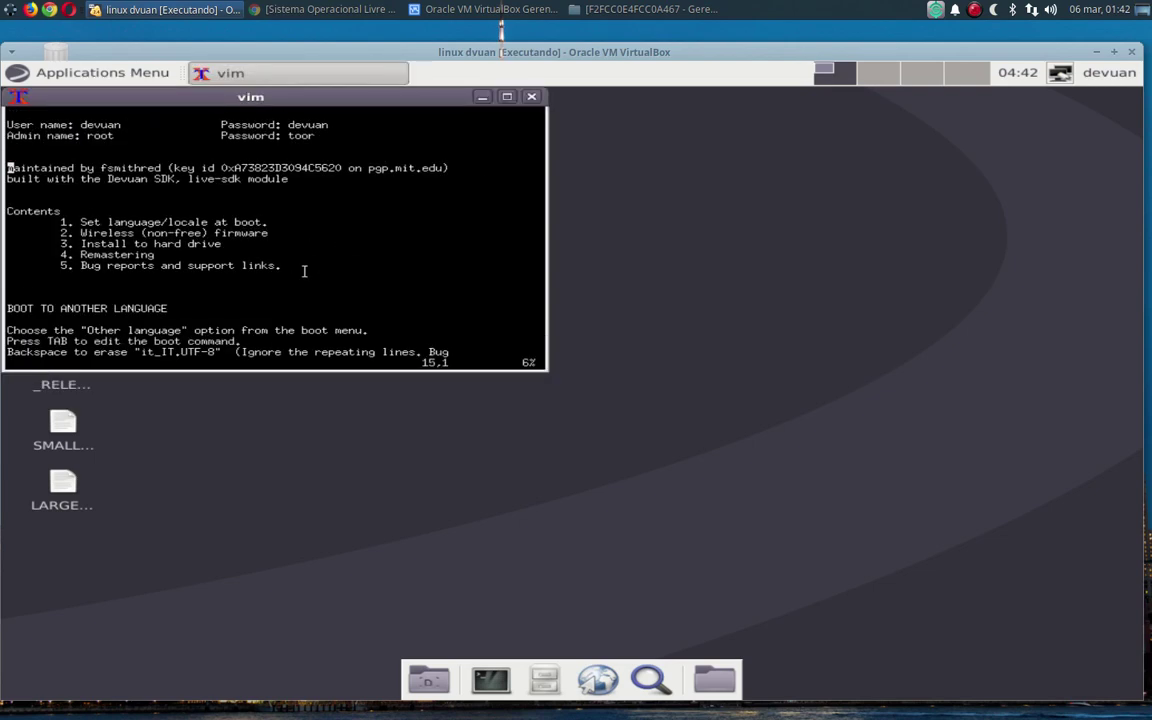
scroll(304, 272, "down", 20)
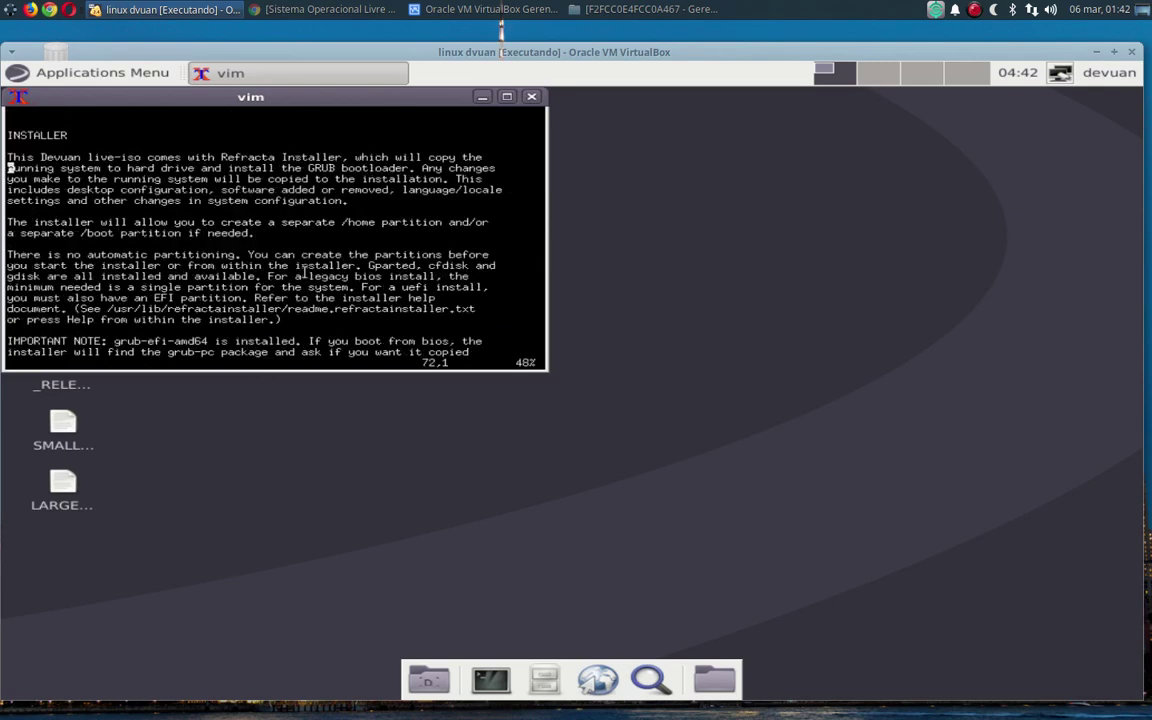
scroll(304, 272, "down", 6)
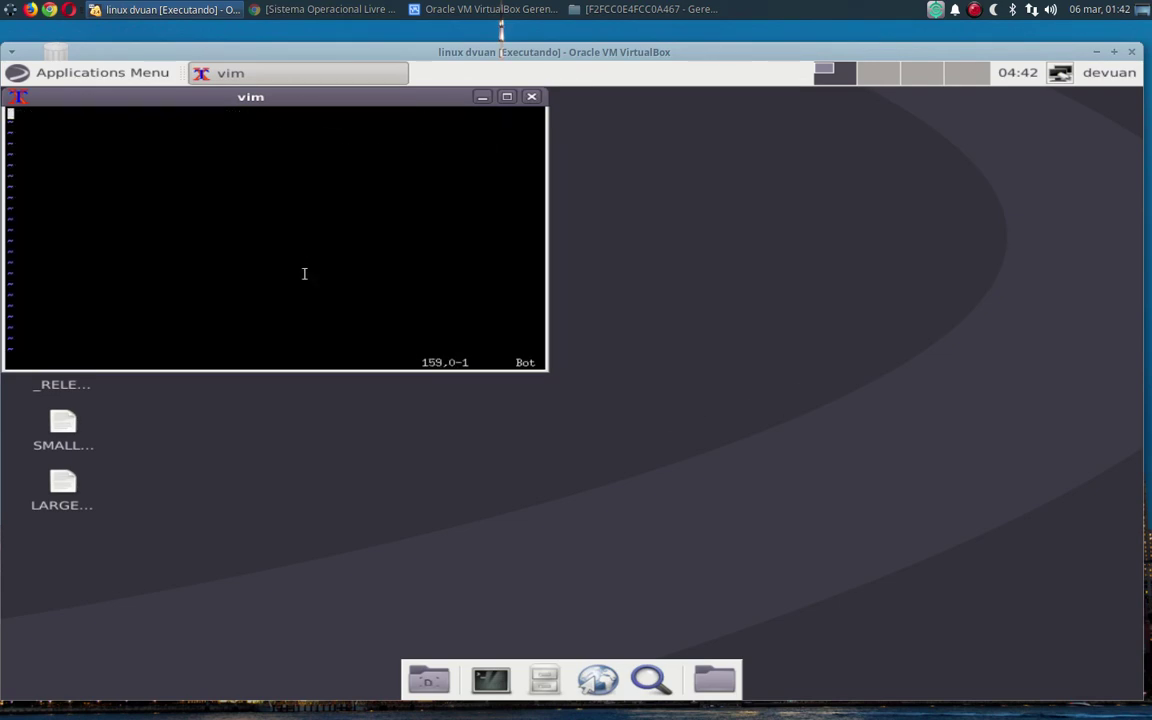
scroll(314, 274, "up", 5)
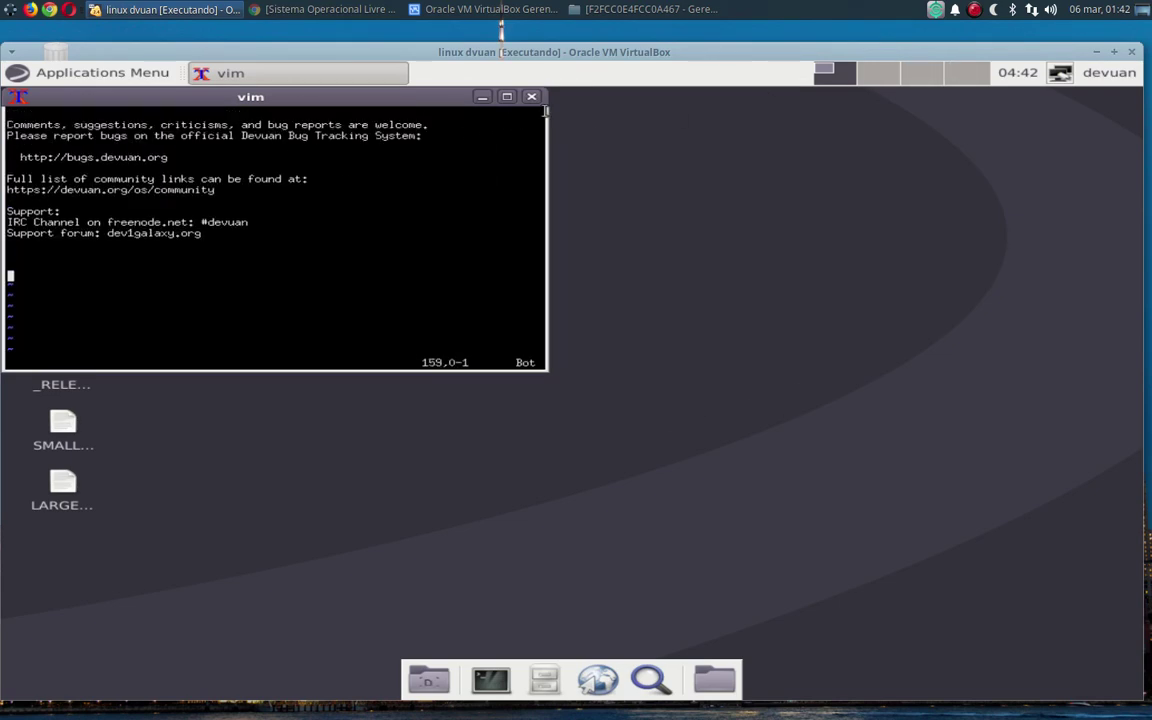
left_click(532, 98)
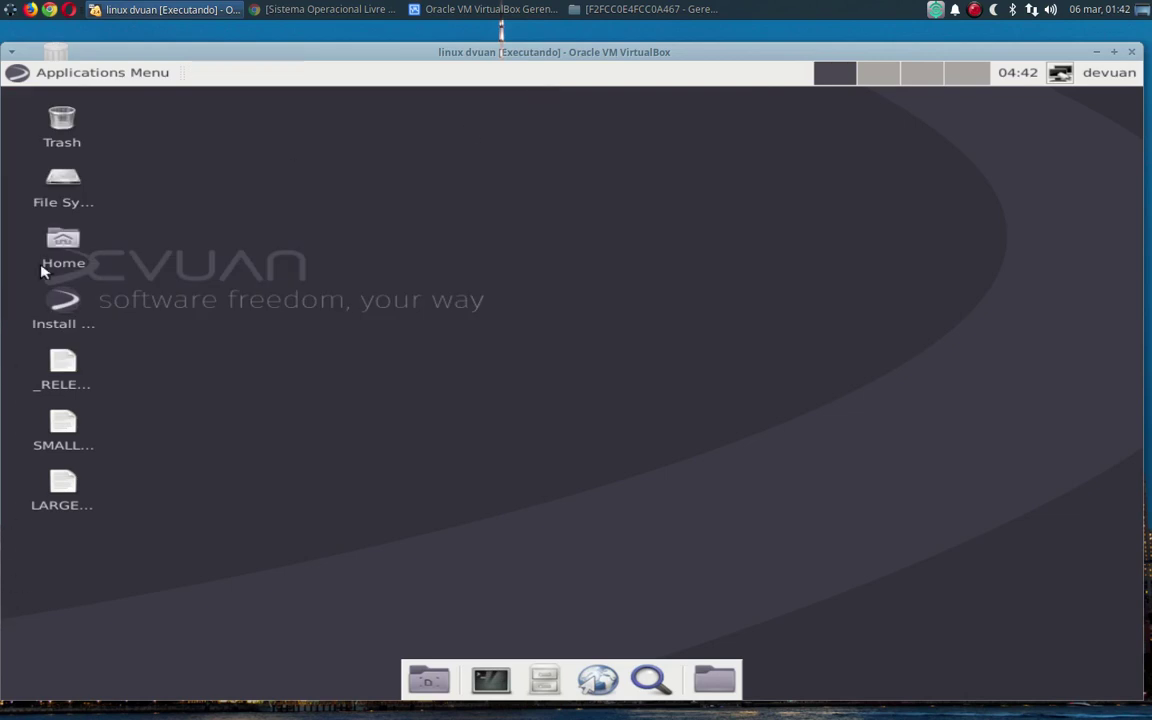
Launch the Install Devuan program from the desktop and choose sudo as the method for administrator privileges
left_click(58, 436)
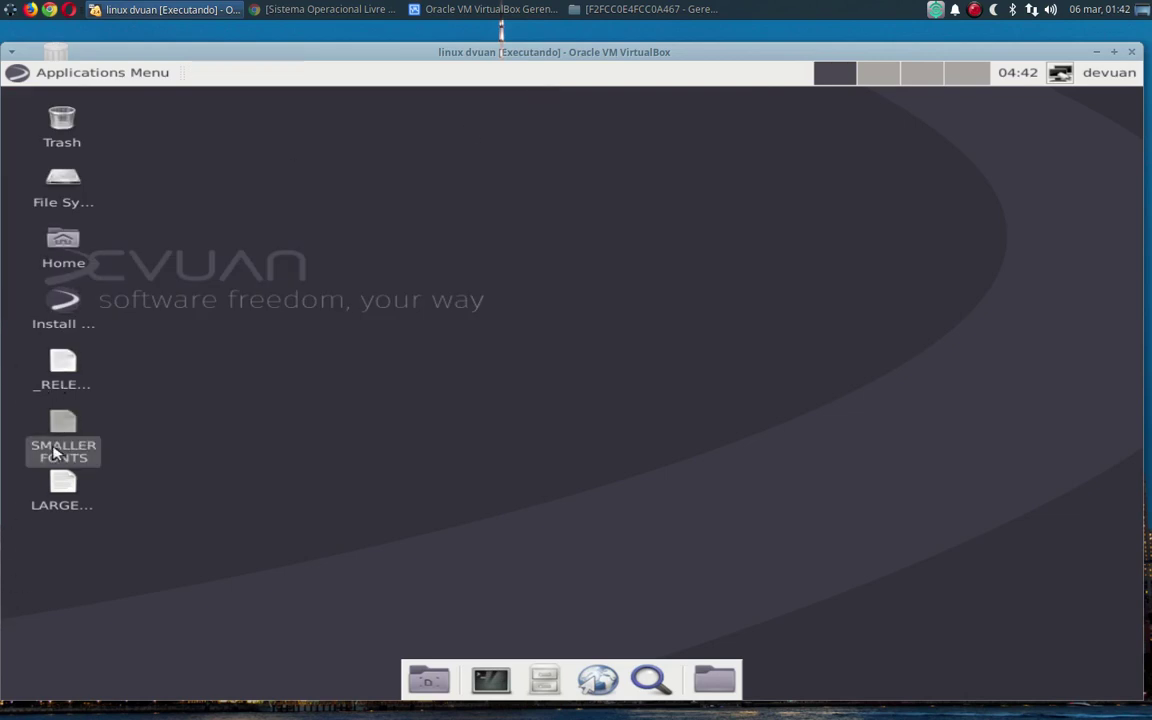
left_click(62, 482)
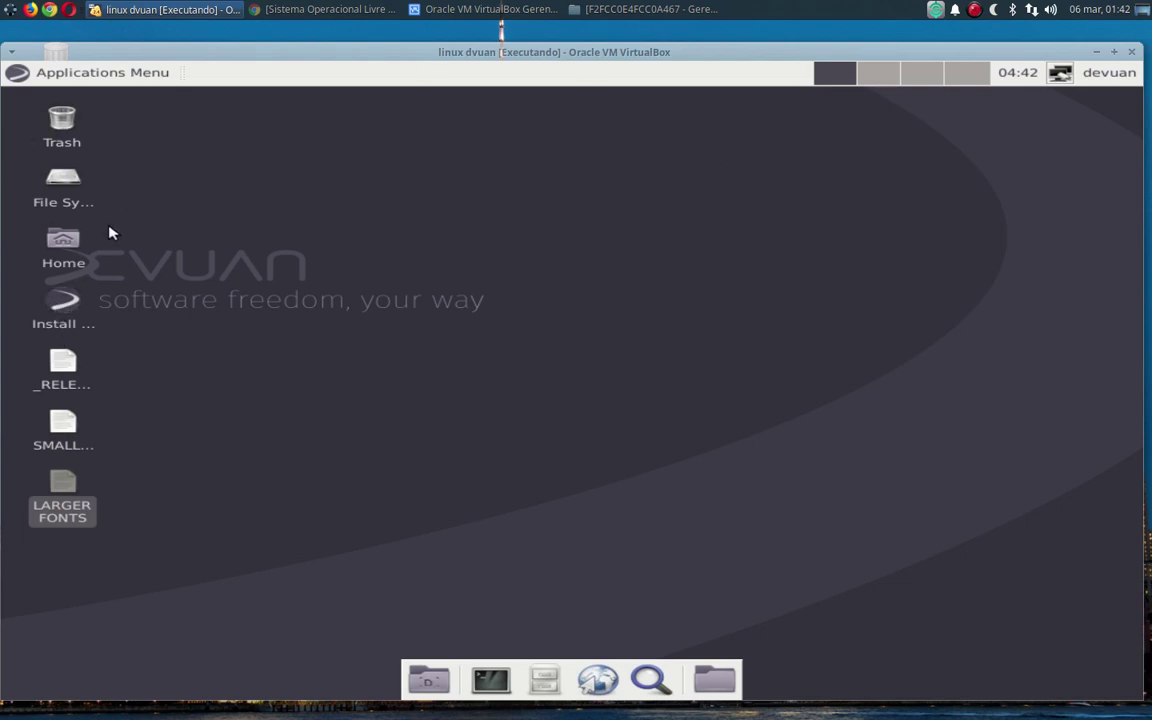
double_click(58, 303)
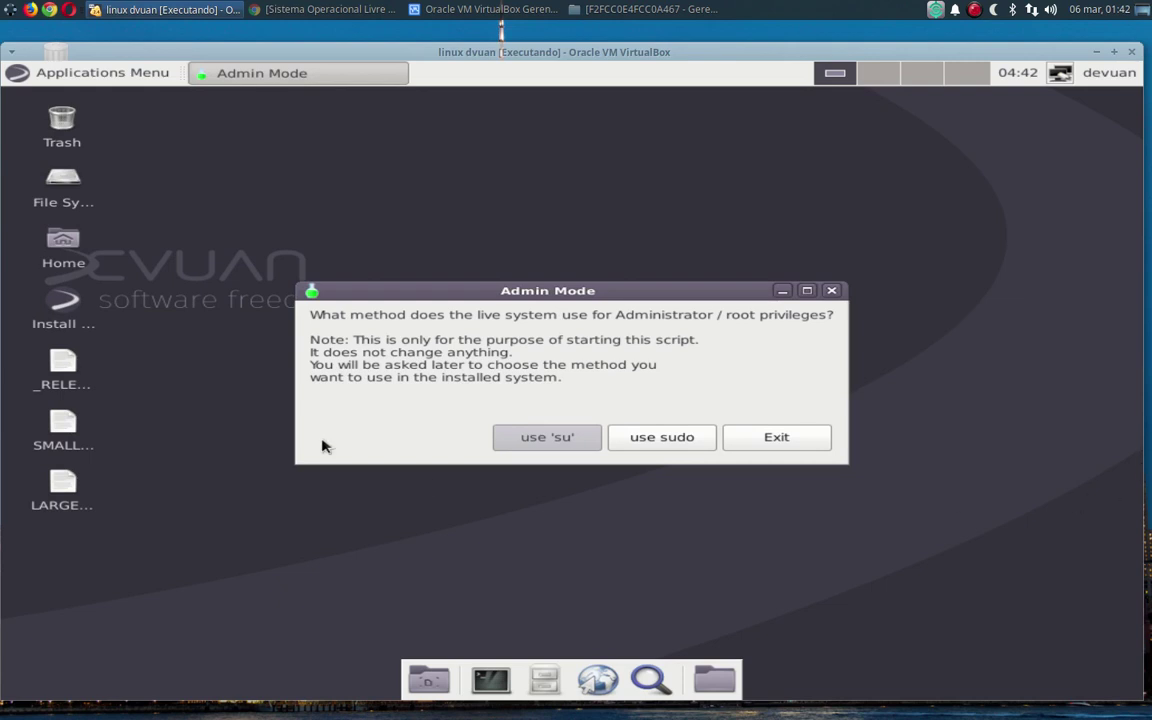
left_click(540, 441)
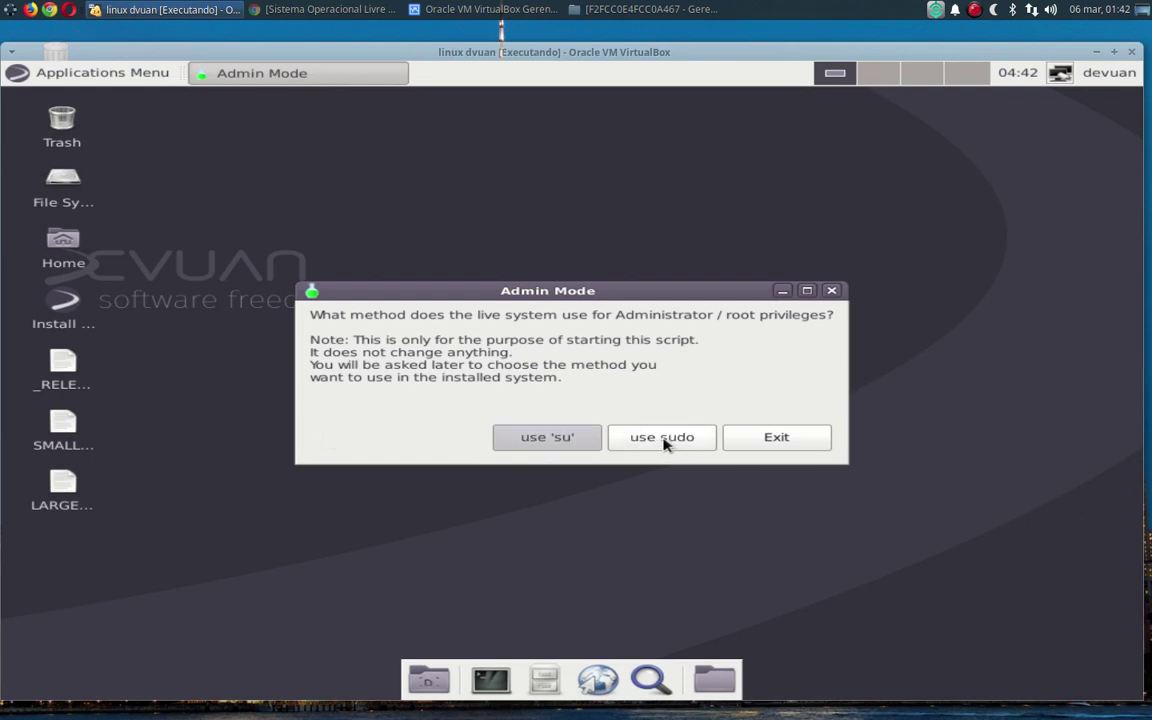
left_click(550, 447)
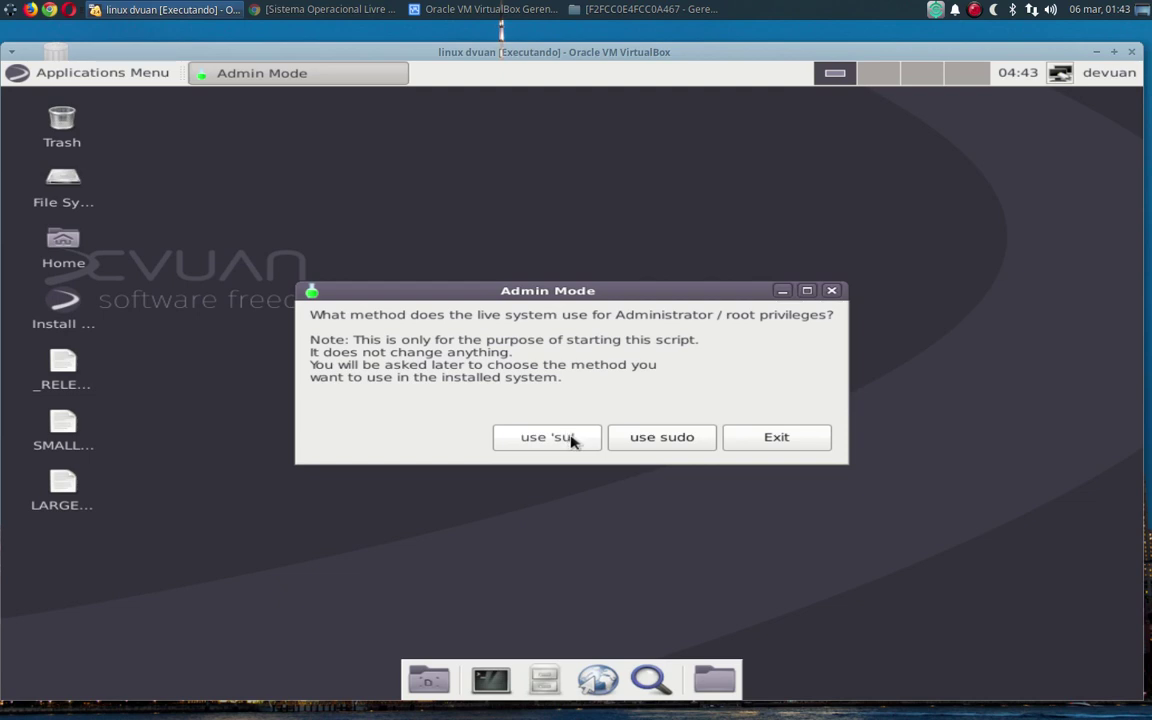
left_click(572, 442)
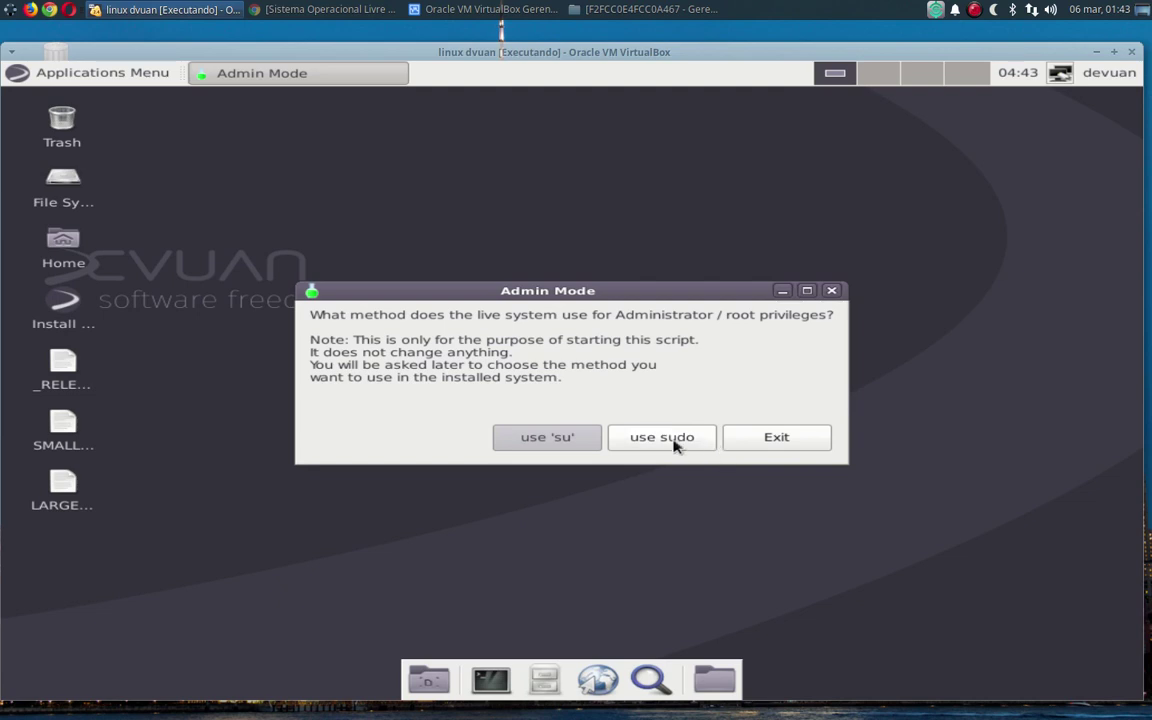
left_click(665, 441)
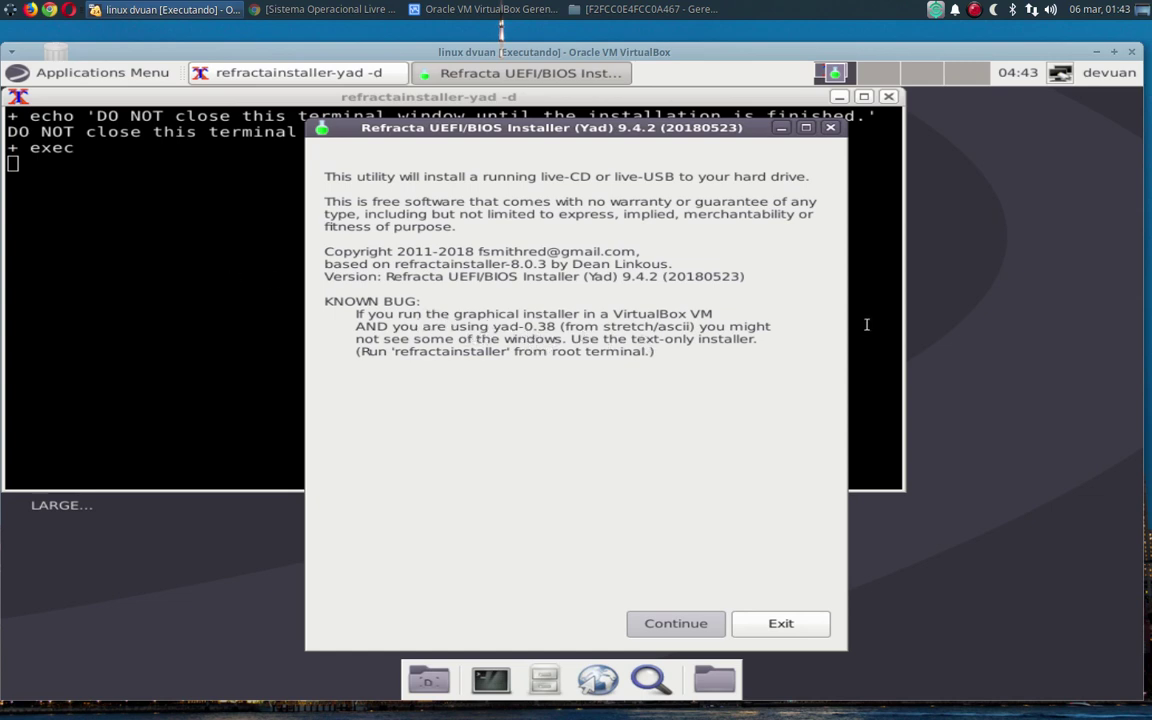
Continue past the Refracta installer's introduction and its grub-pc warning to reach the installation options
left_click(679, 624)
left_click(672, 624)
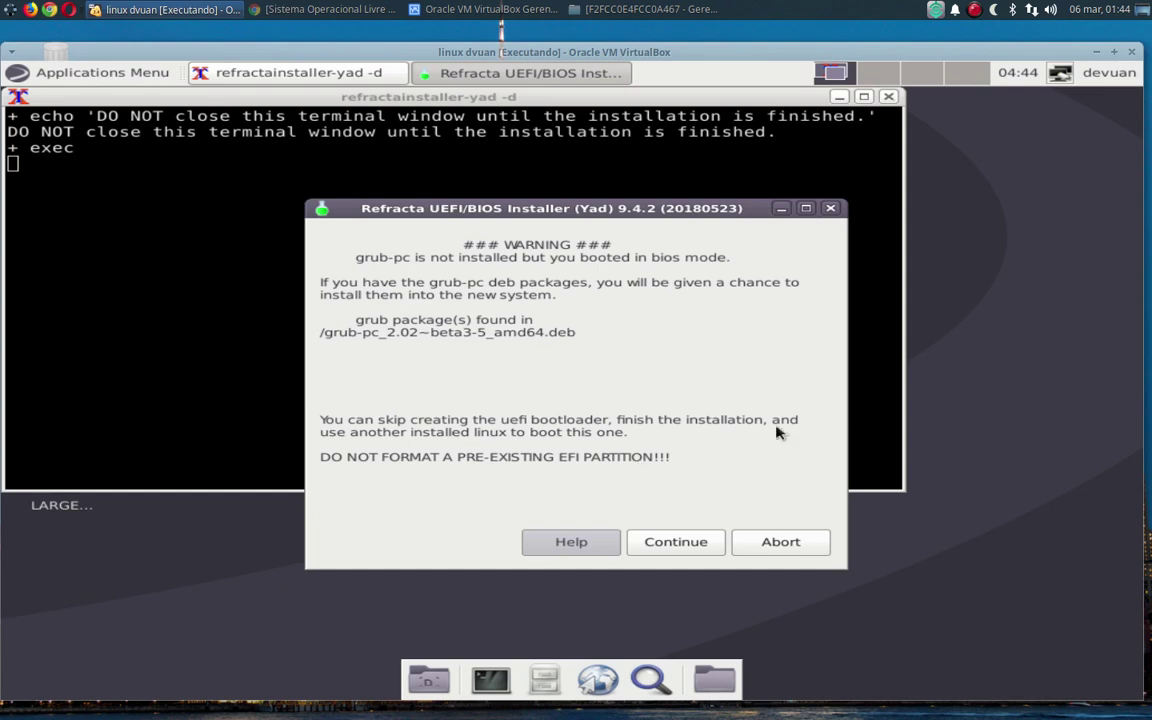
left_click(675, 542)
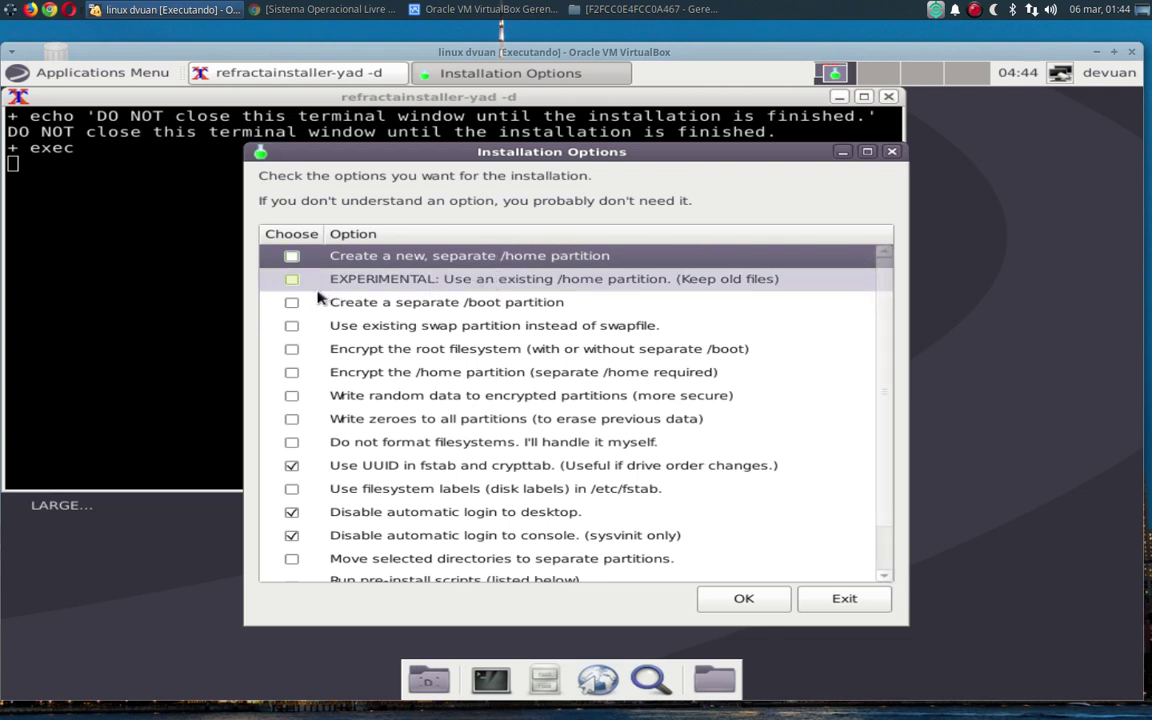
Review the installation options, turn off UUID use in fstab and crypttab and disabling of automatic desktop login, and accept them
scroll(306, 380, "down", 1)
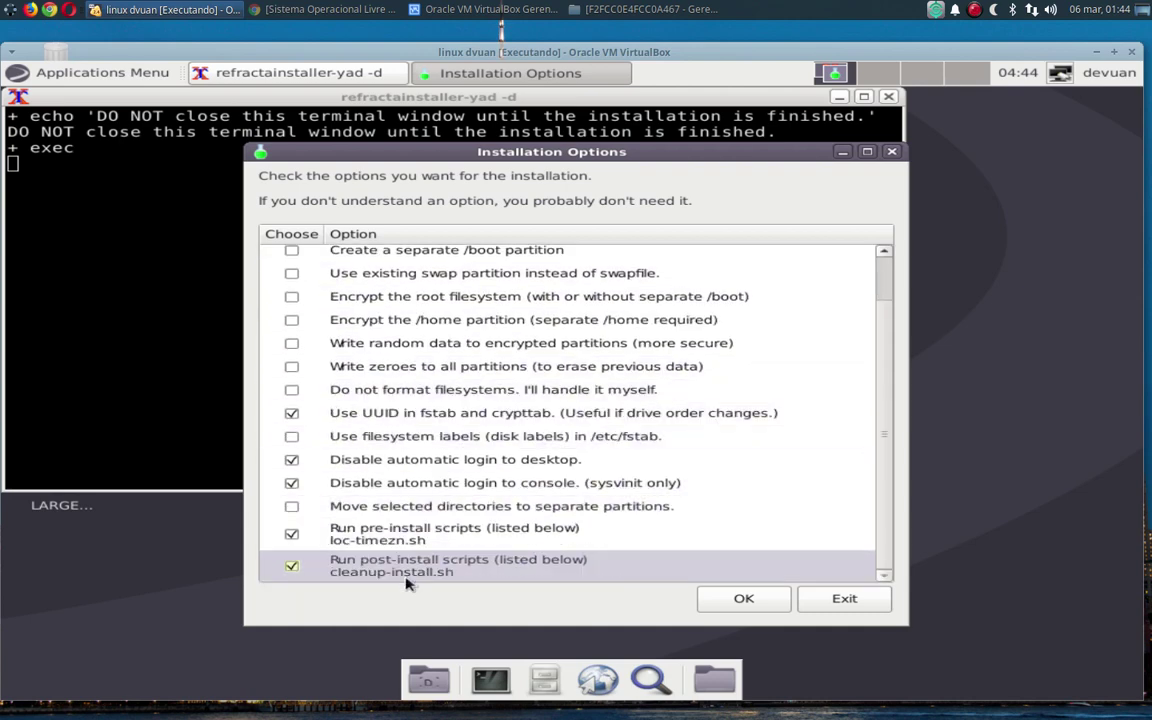
scroll(310, 470, "up", 1)
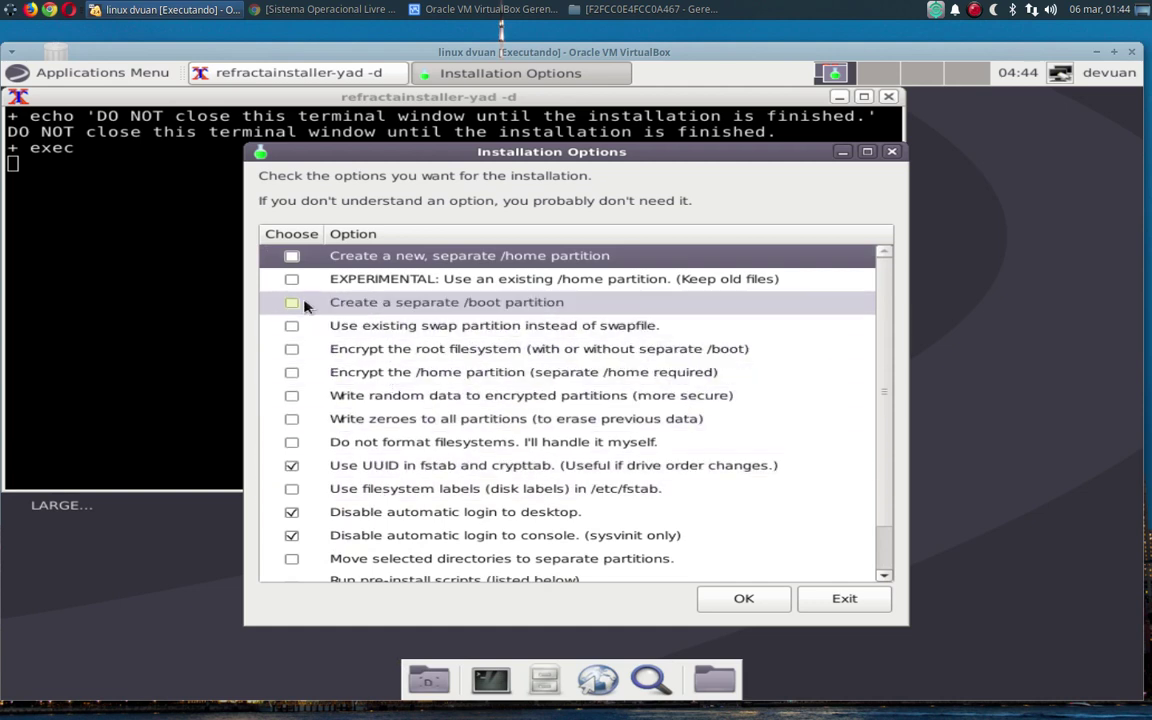
scroll(340, 420, "down", 1)
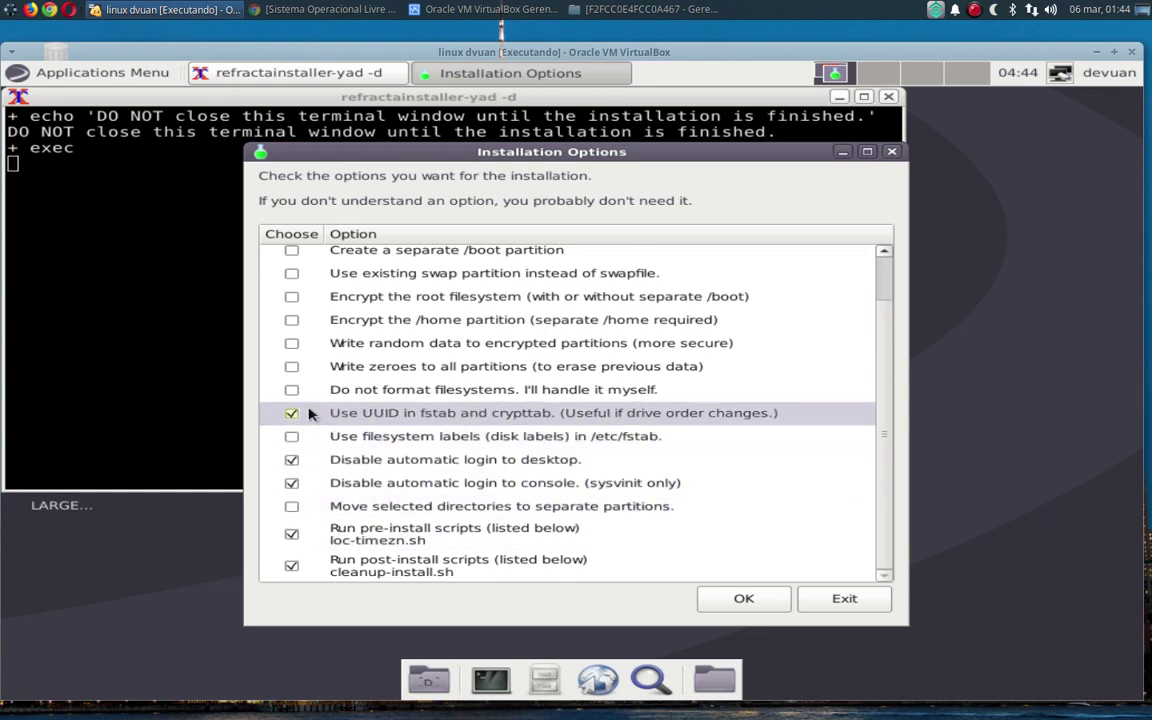
scroll(309, 415, "up", 1)
scroll(320, 460, "down", 1)
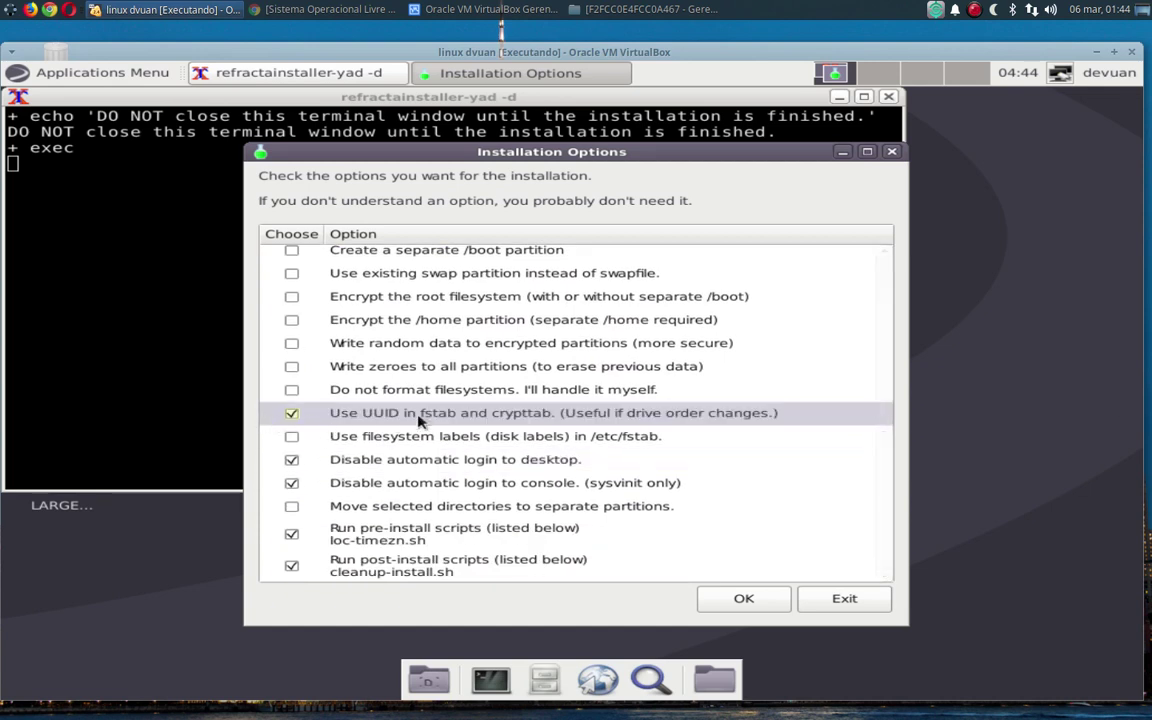
left_click(289, 415)
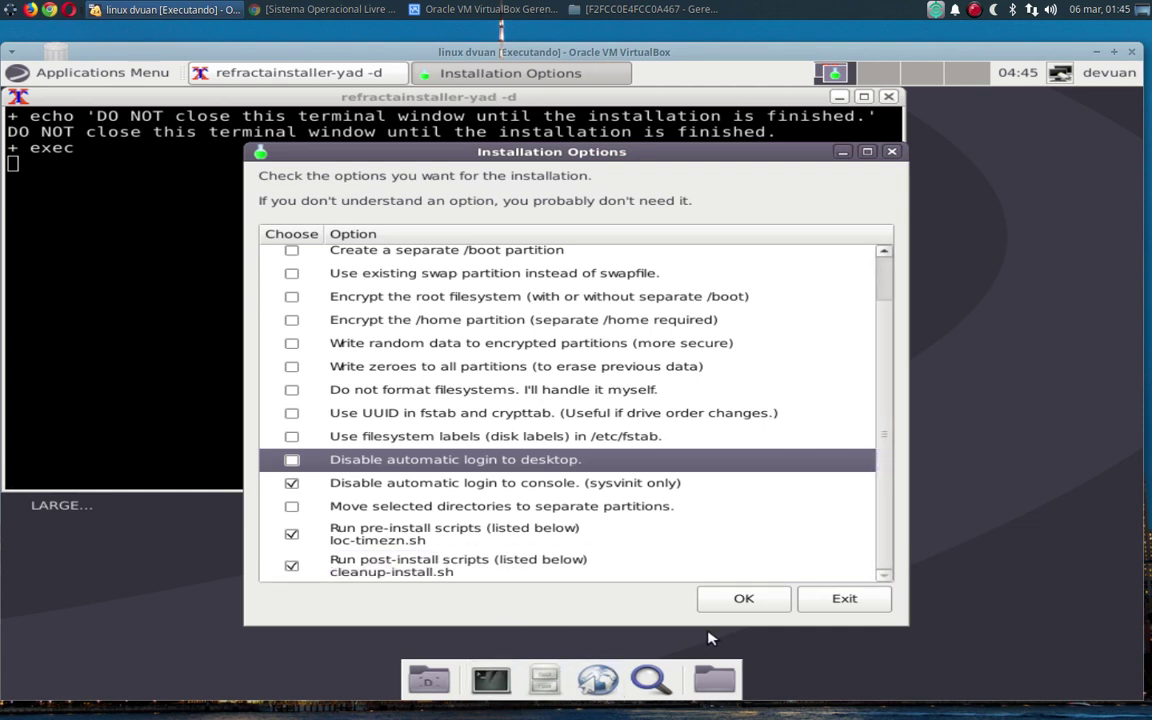
left_click(760, 602)
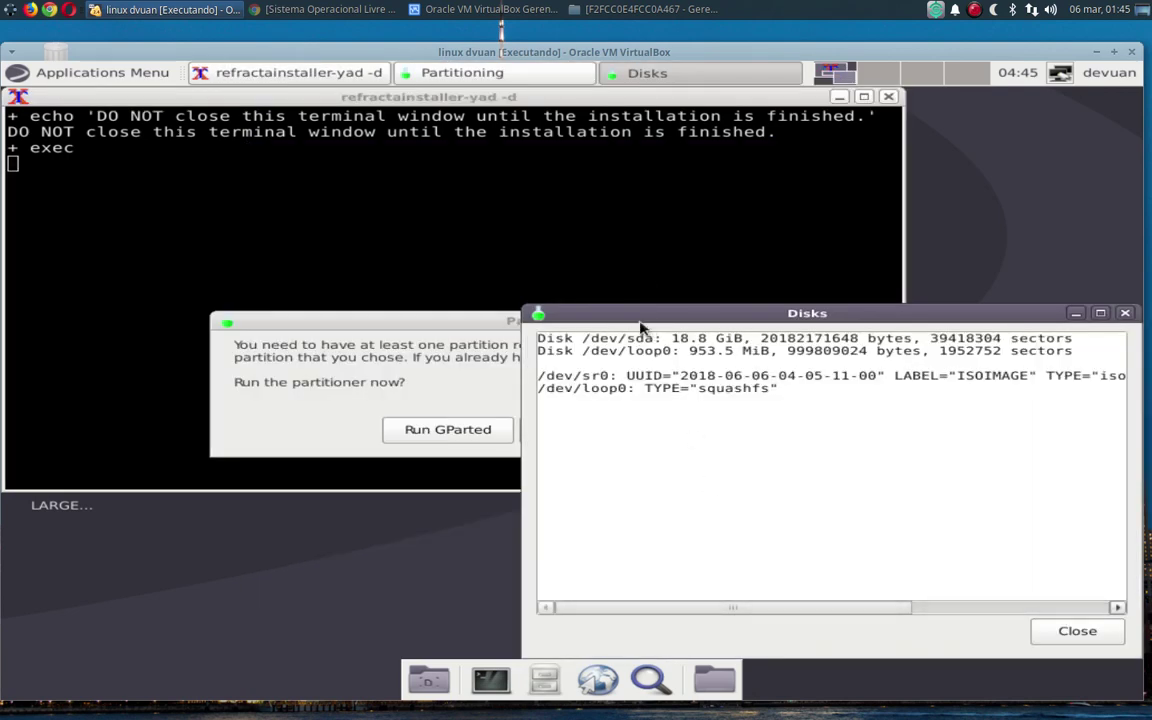
Move the Disks window higher, highlight its sr0 and loop0 entries, and bring the Partitioning dialog to the front
left_click_drag(627, 302, 636, 192)
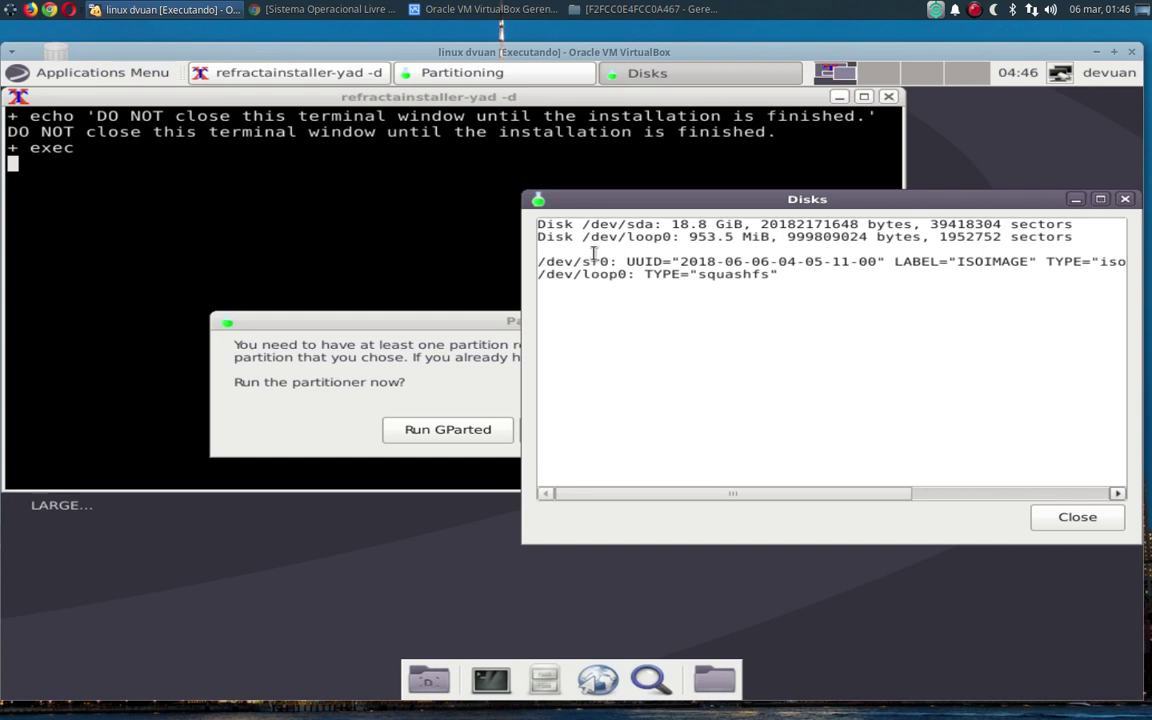
left_click_drag(537, 249, 741, 276)
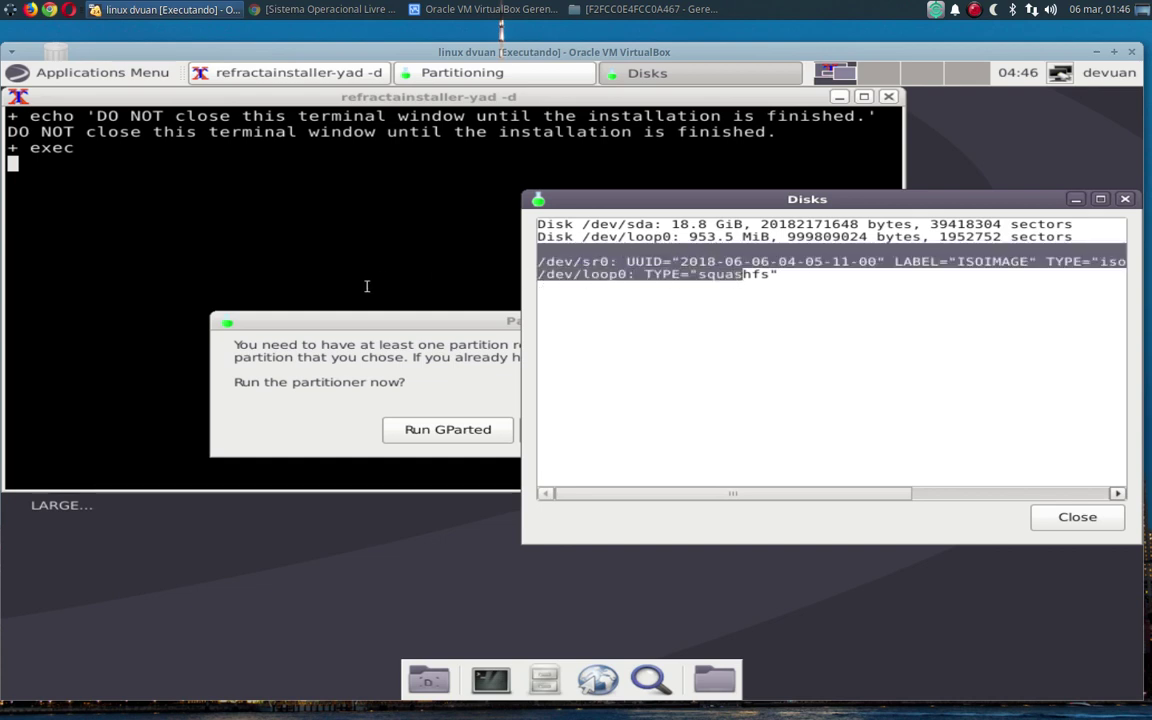
left_click(313, 328)
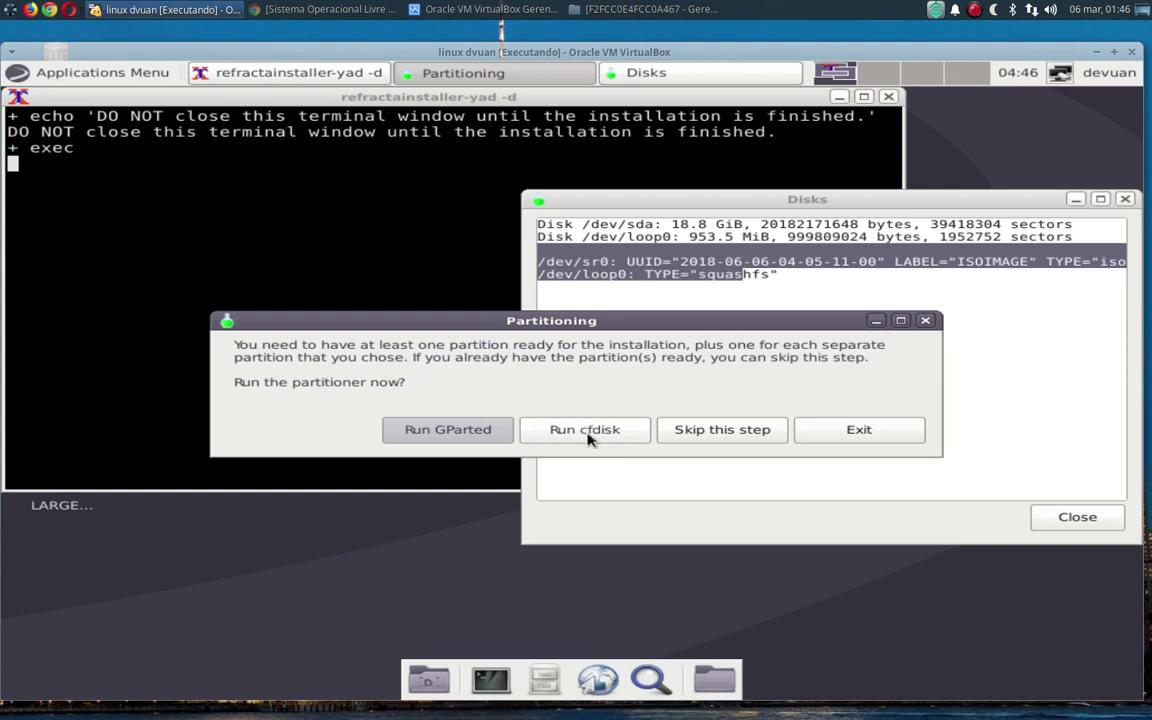
Run GParted from the installer's Partitioning dialog, reposition its window, and view the information about the unallocated space on /dev/sda
left_click(441, 431)
left_click(448, 429)
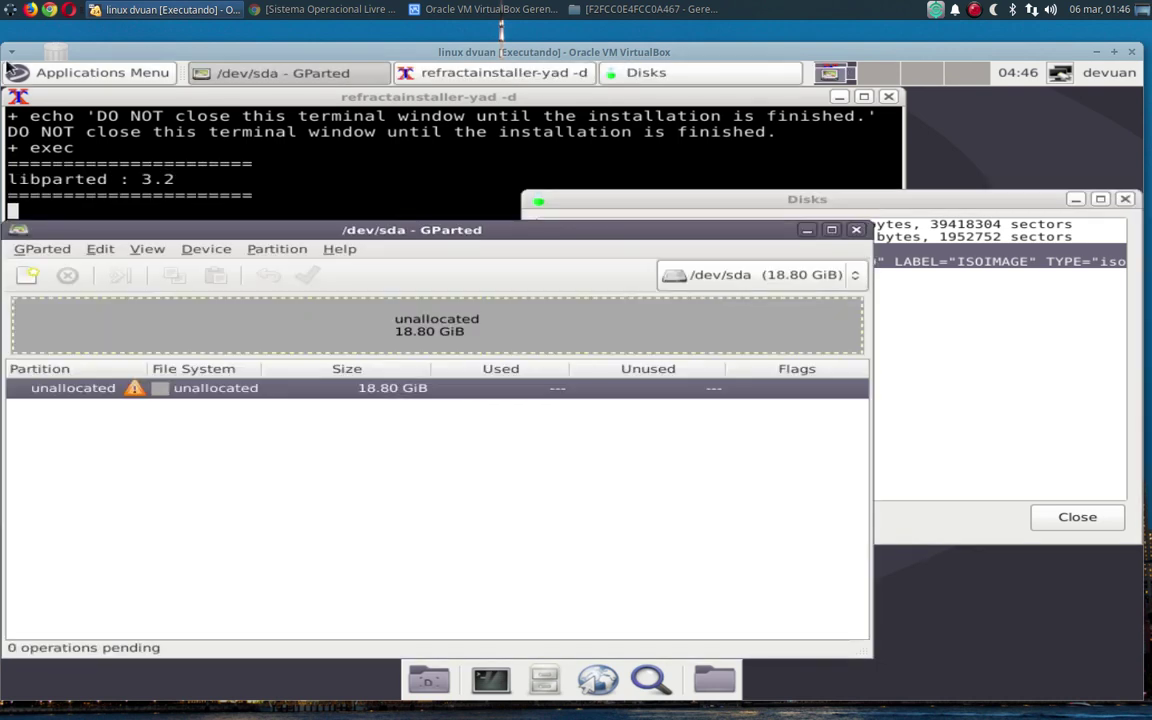
left_click_drag(515, 234, 660, 143)
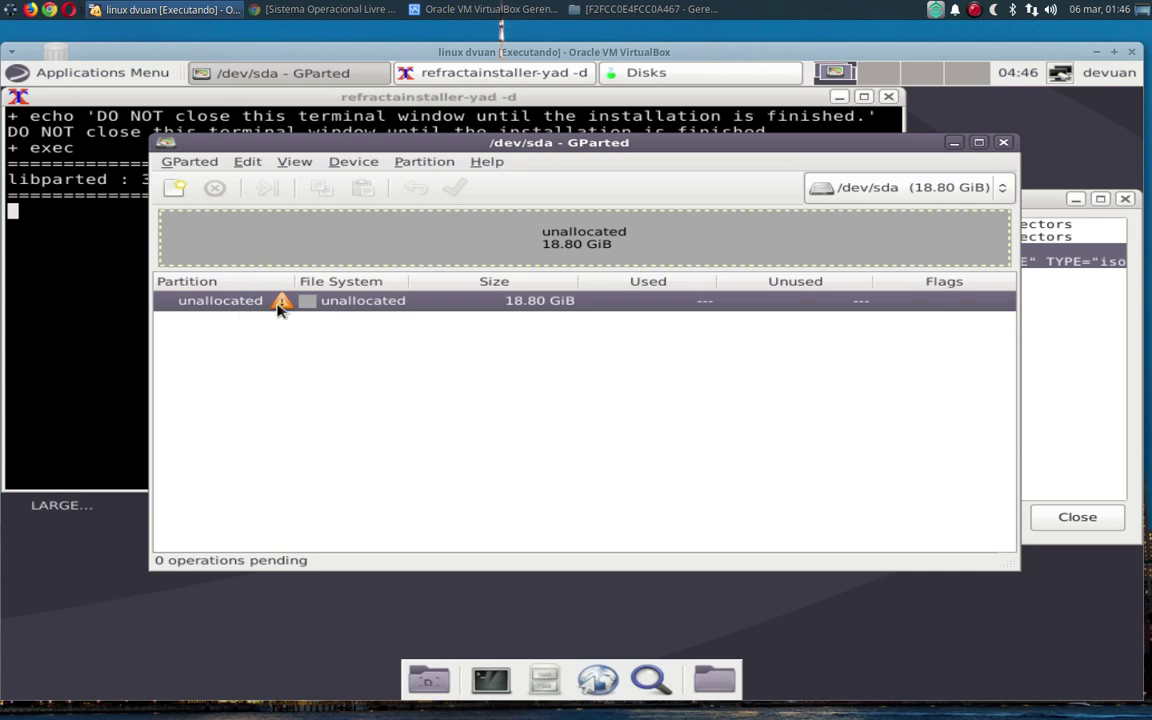
double_click(321, 307)
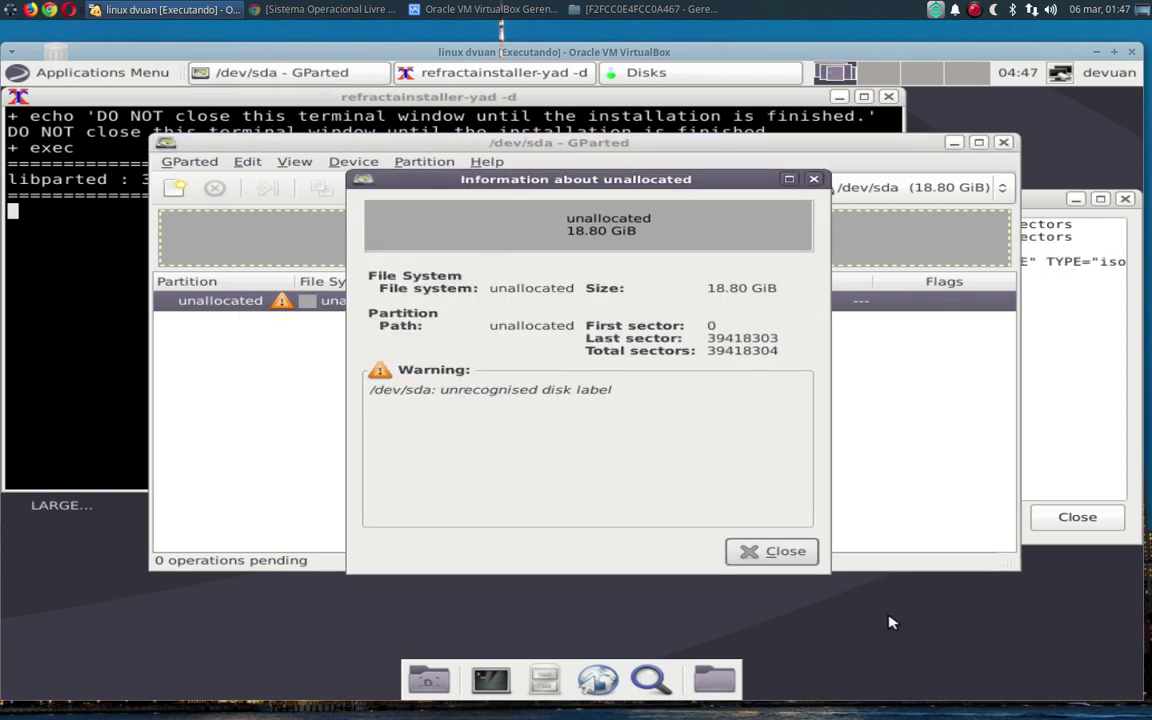
left_click(775, 551)
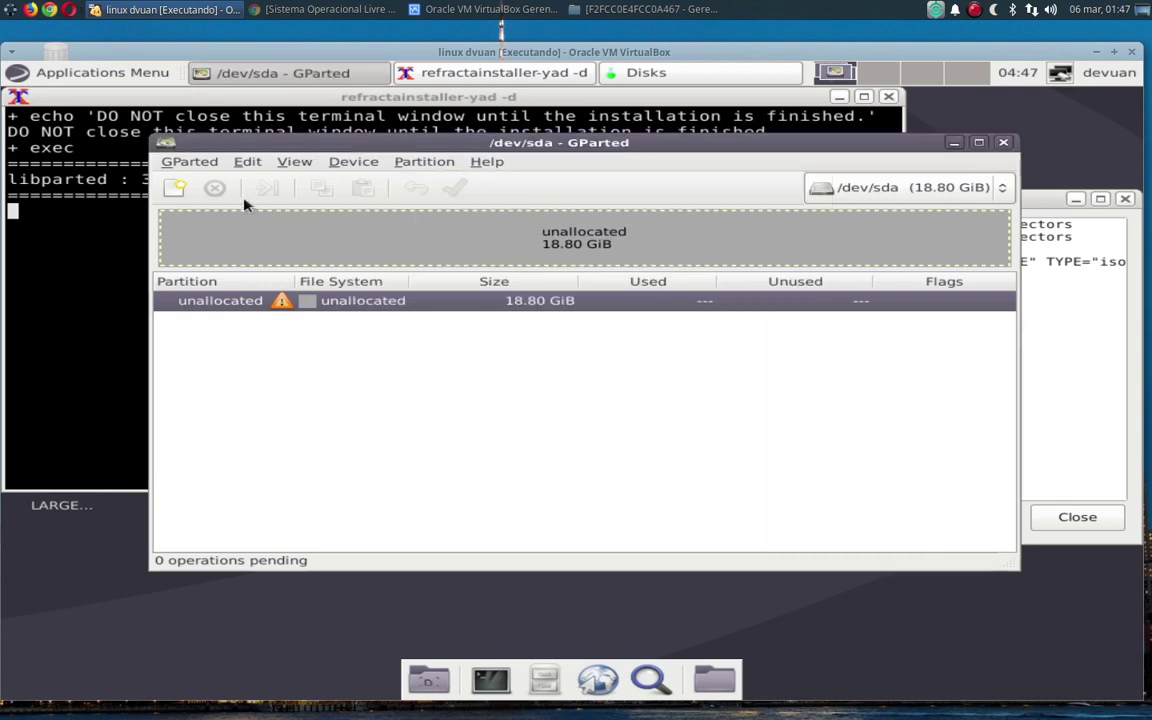
Try to create a new partition in the unallocated space of /dev/sda and dismiss the resulting notice
right_click(312, 303)
left_click(298, 335)
right_click(405, 311)
left_click(470, 313)
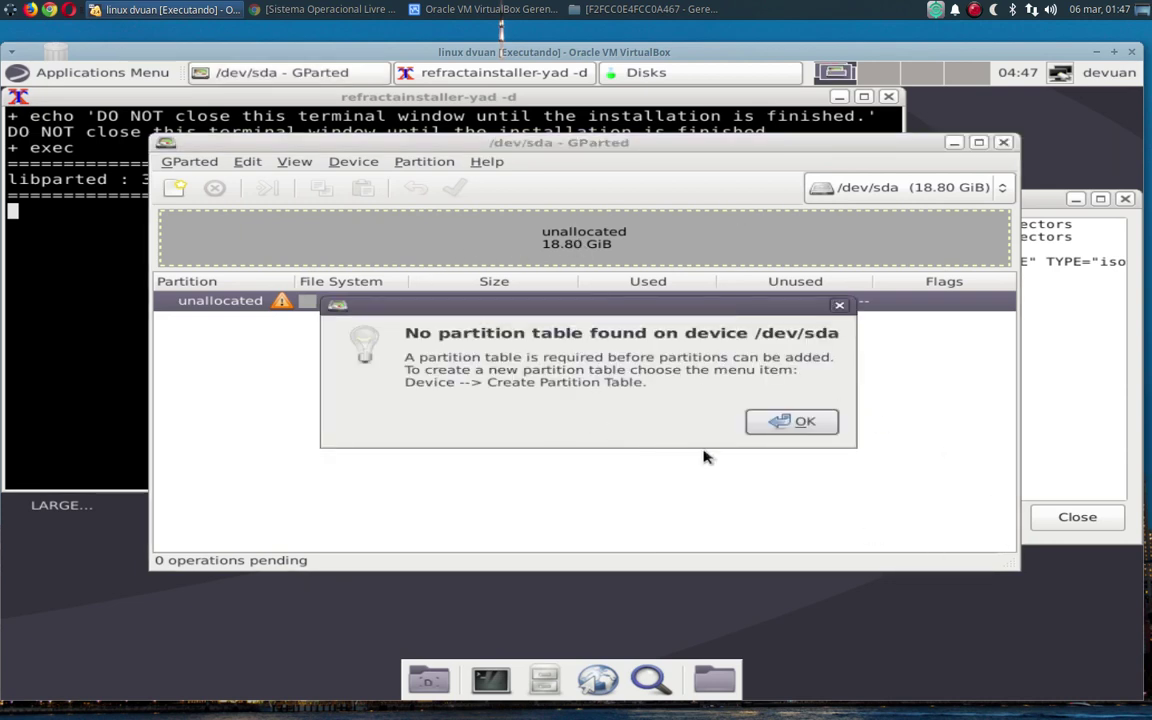
left_click(806, 424)
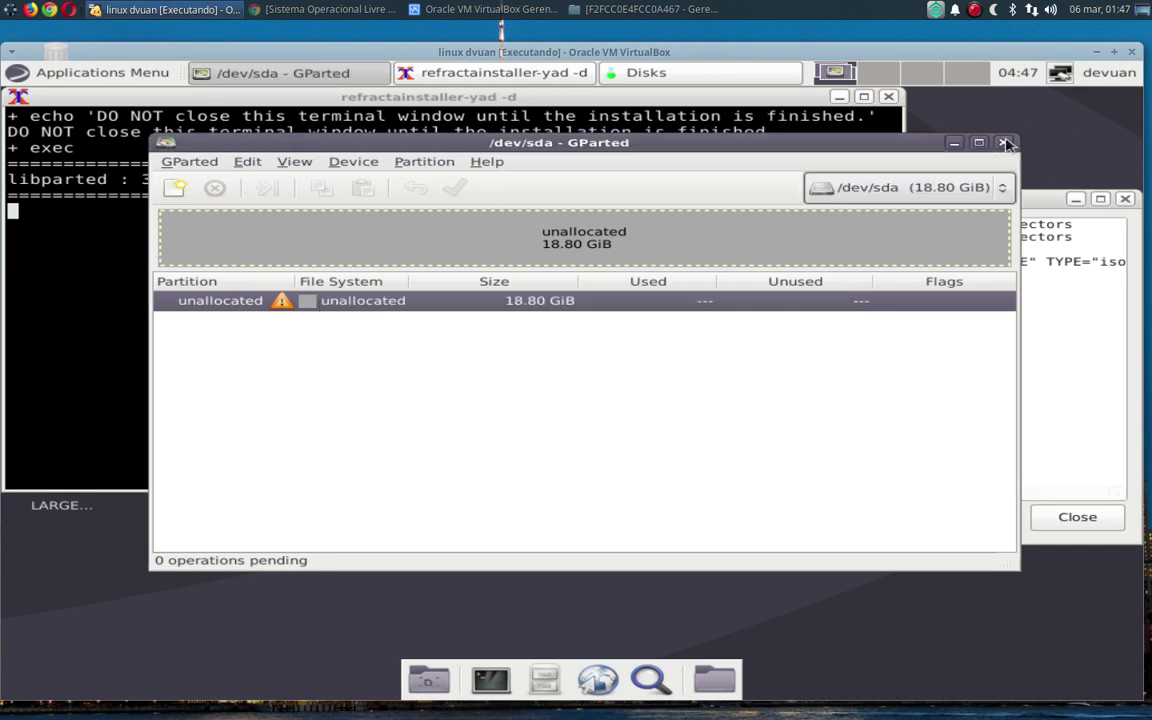
Quit GParted, try to continue without selecting a root partition, going back once to retry, and exit the installer
key("ctrl+q")
left_click(646, 526)
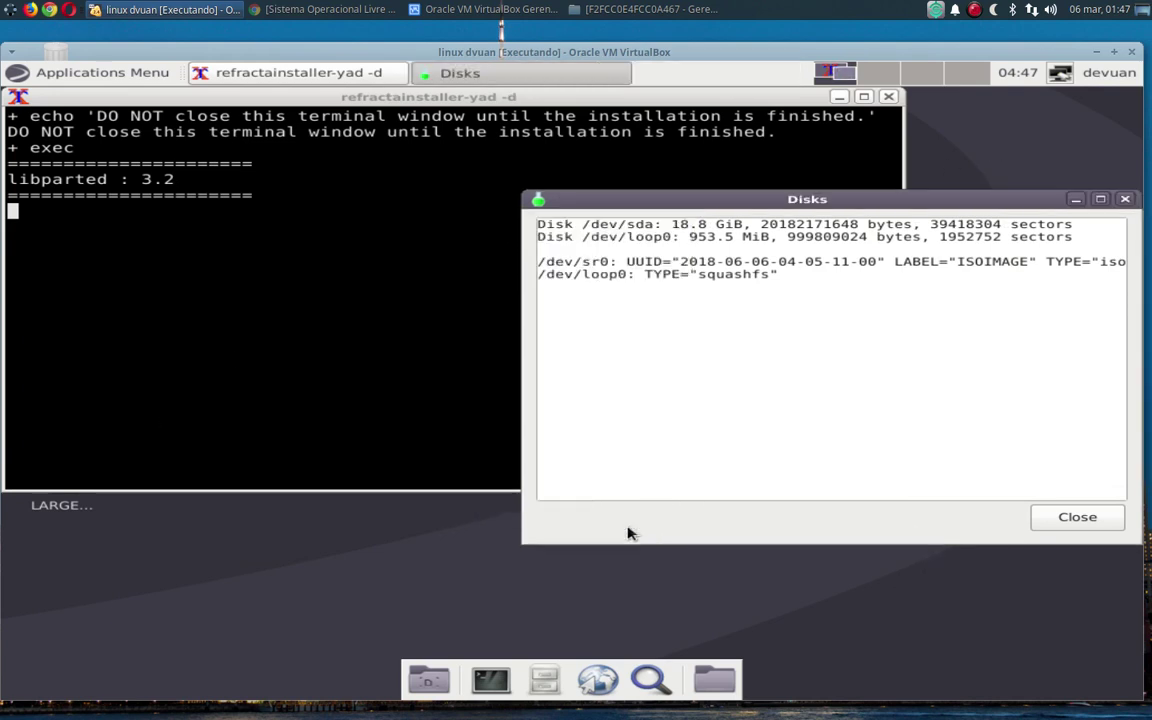
left_click(768, 420)
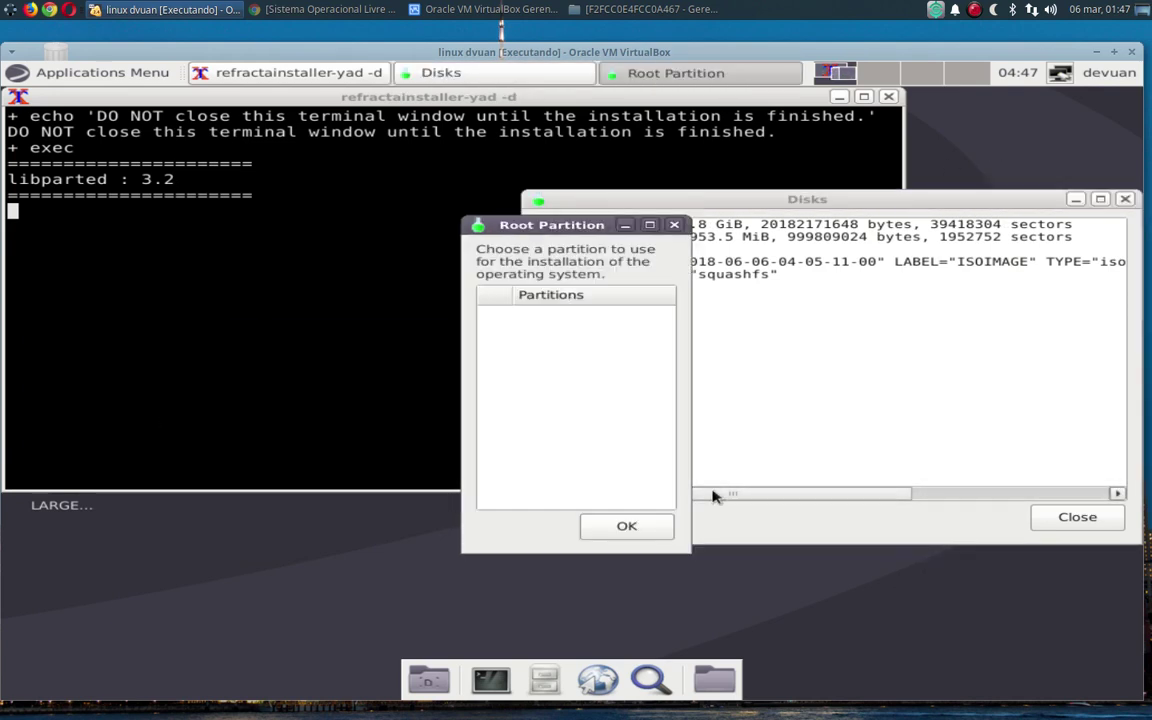
left_click(626, 526)
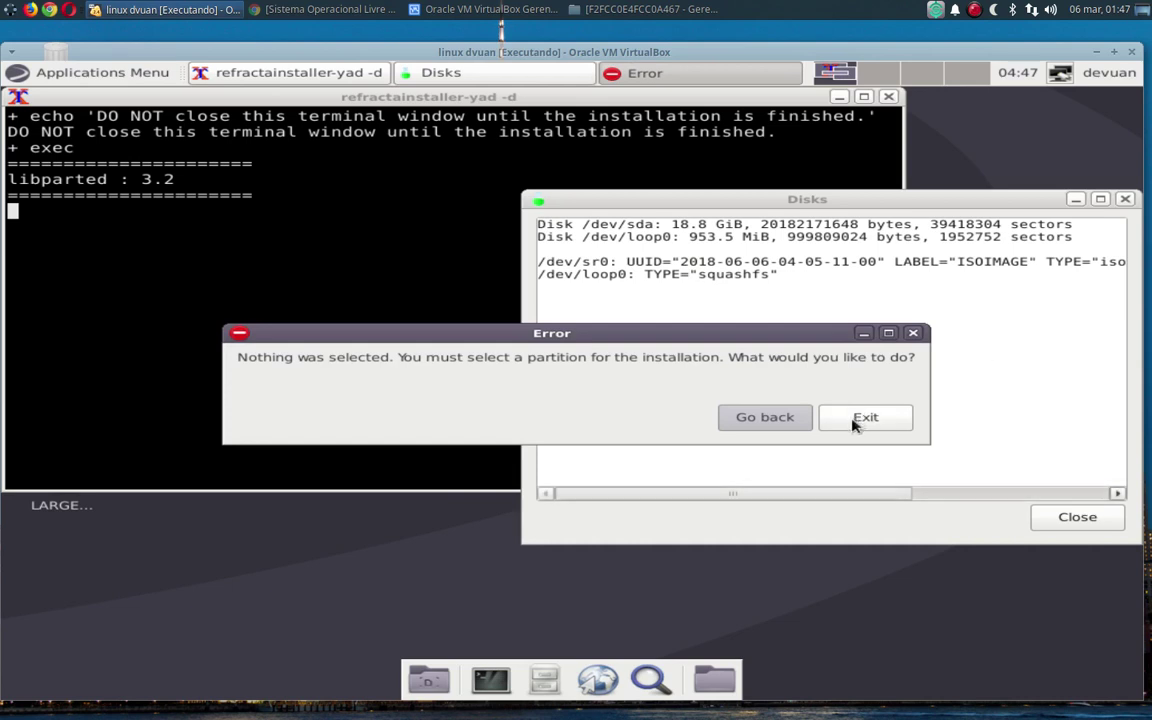
left_click(856, 422)
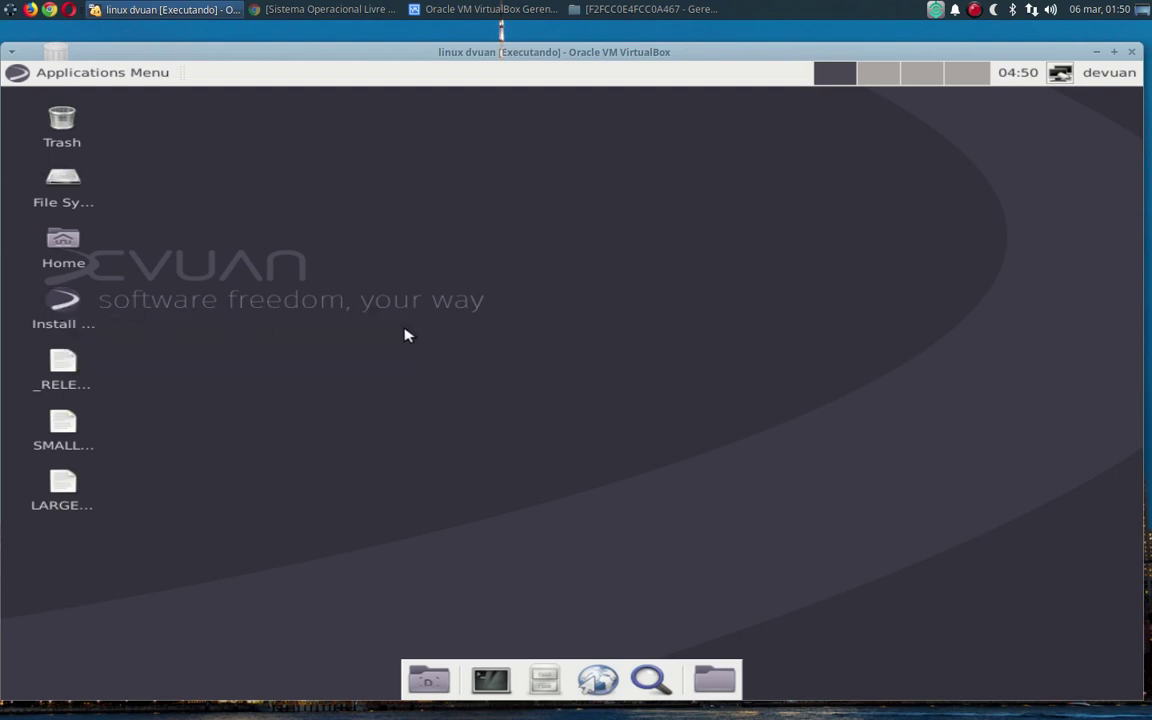
left_click(43, 74)
left_click(43, 74)
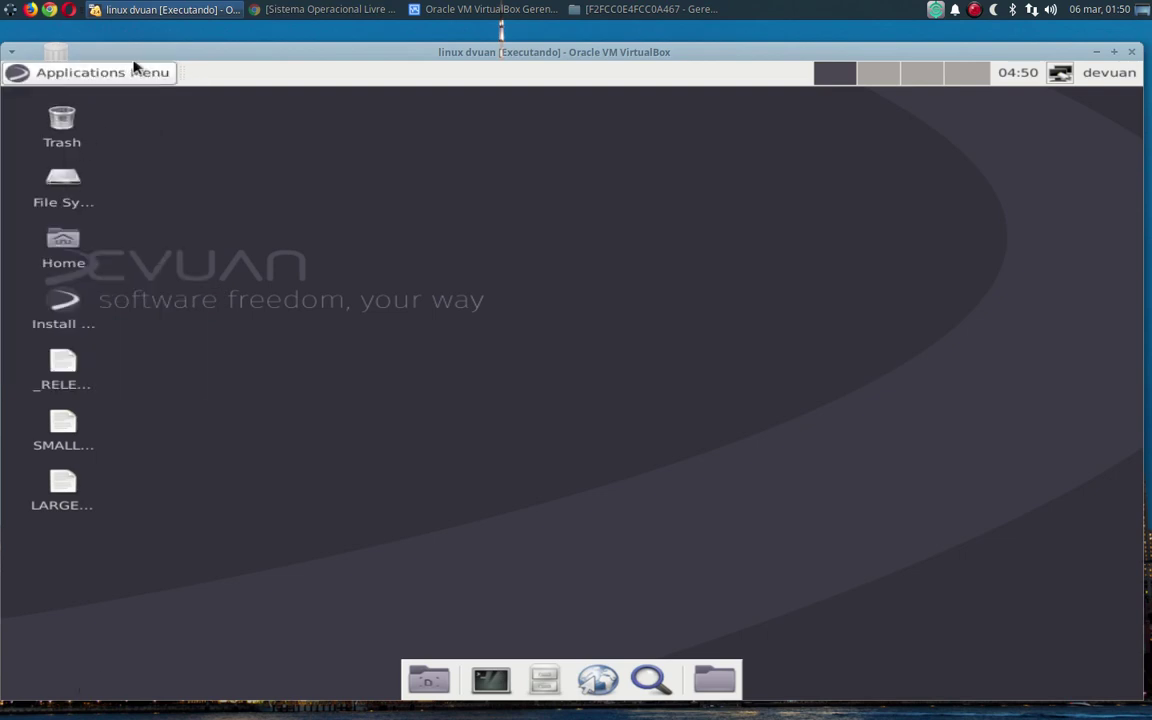
left_click_drag(131, 112, 117, 587)
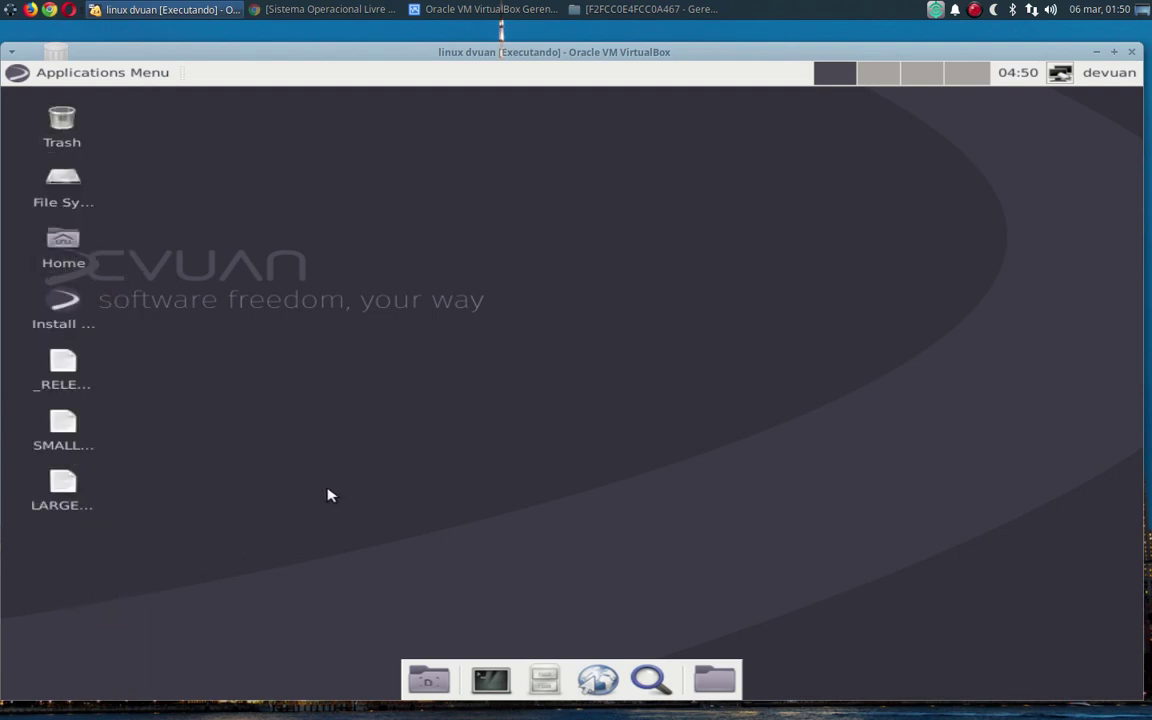
left_click_drag(117, 122, 82, 576)
left_click(84, 540)
right_click(969, 11)
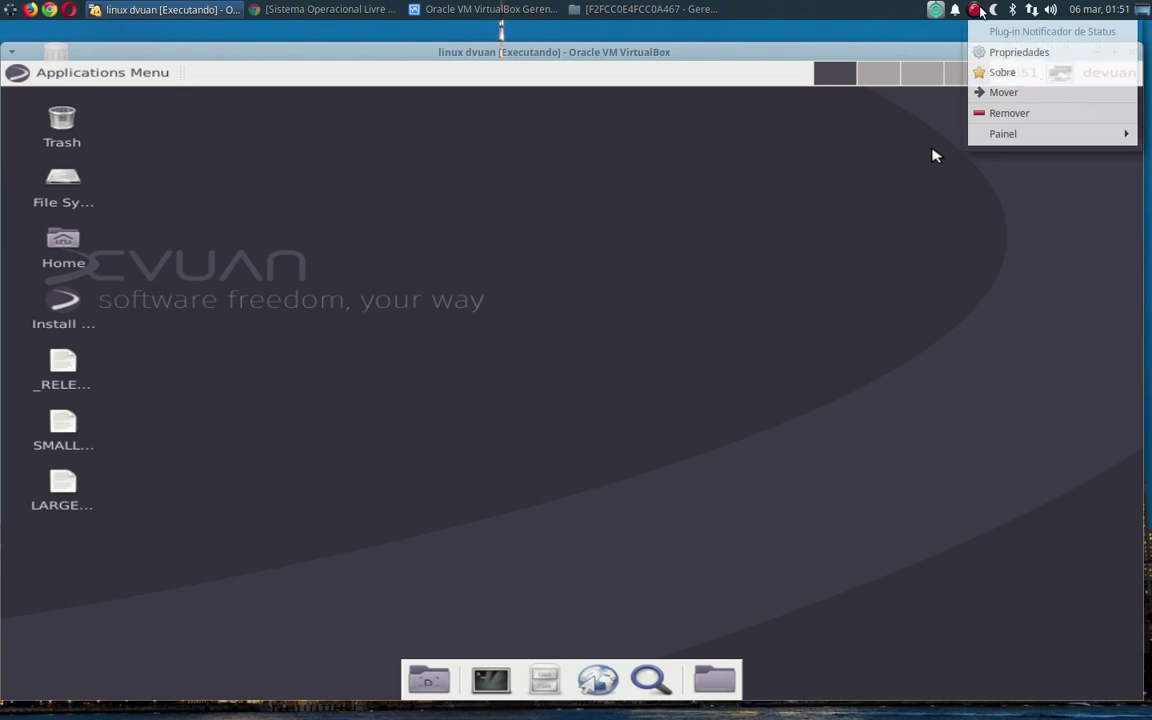